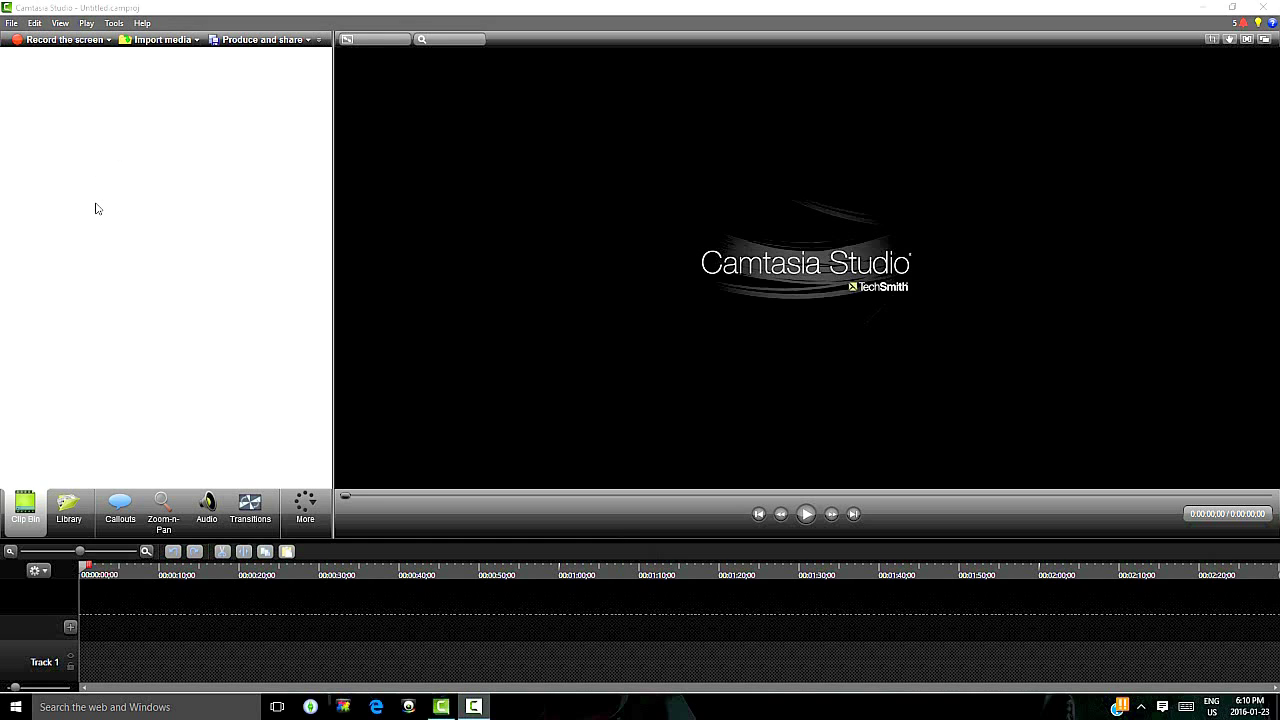
Import the intro template video from the Desktop intro folder
{"action": "left_click", "coordinate": [144, 40]}
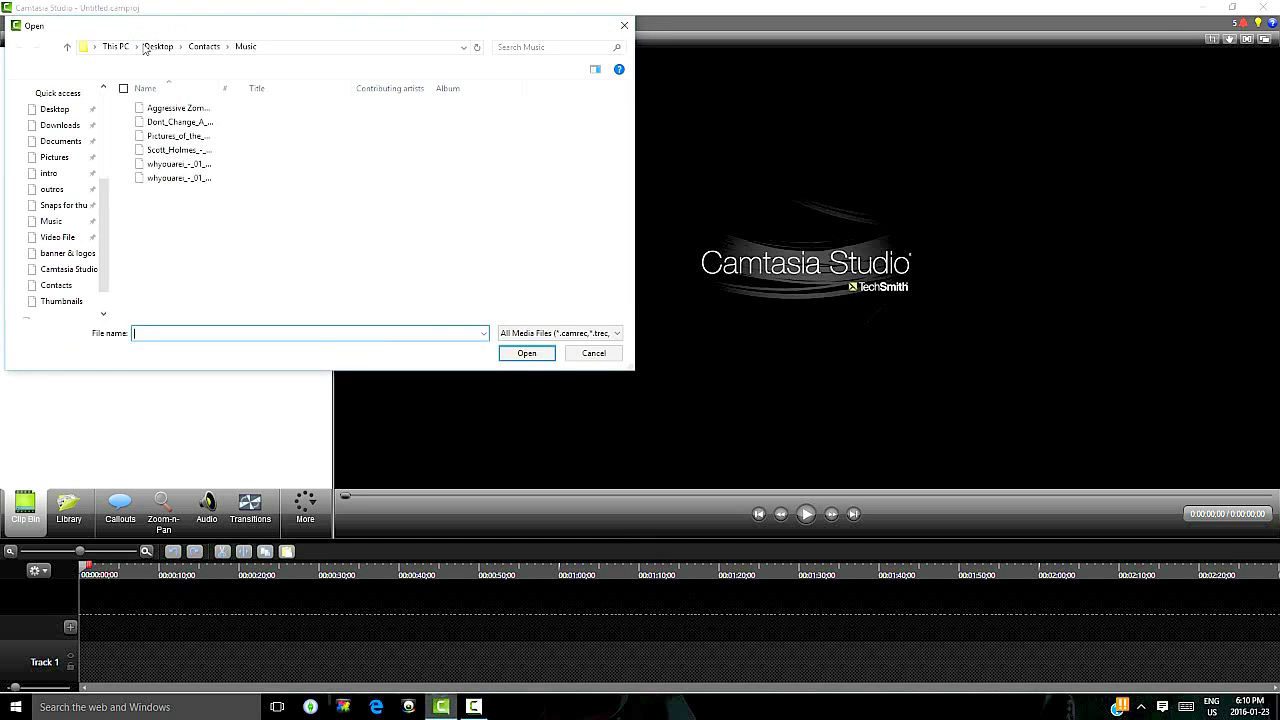
{"action": "scroll", "coordinate": [60, 120], "scroll_direction": "up", "scroll_amount": 4}
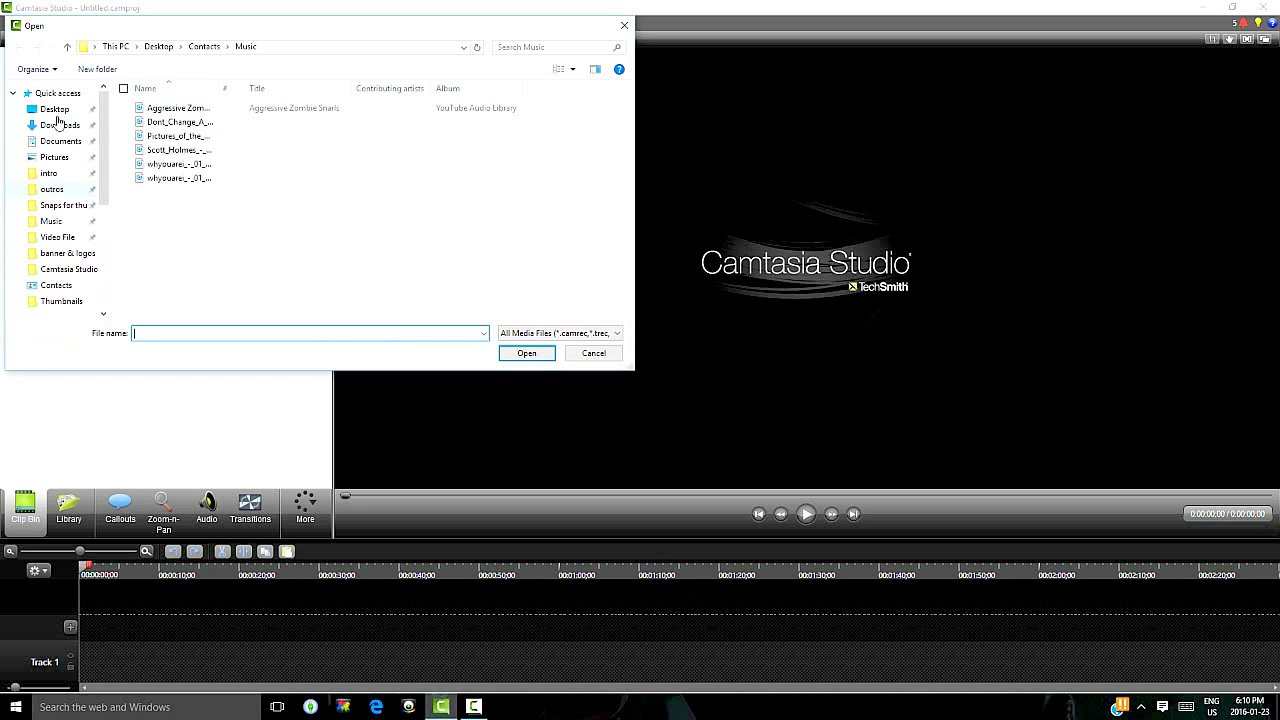
{"action": "left_click", "coordinate": [58, 112]}
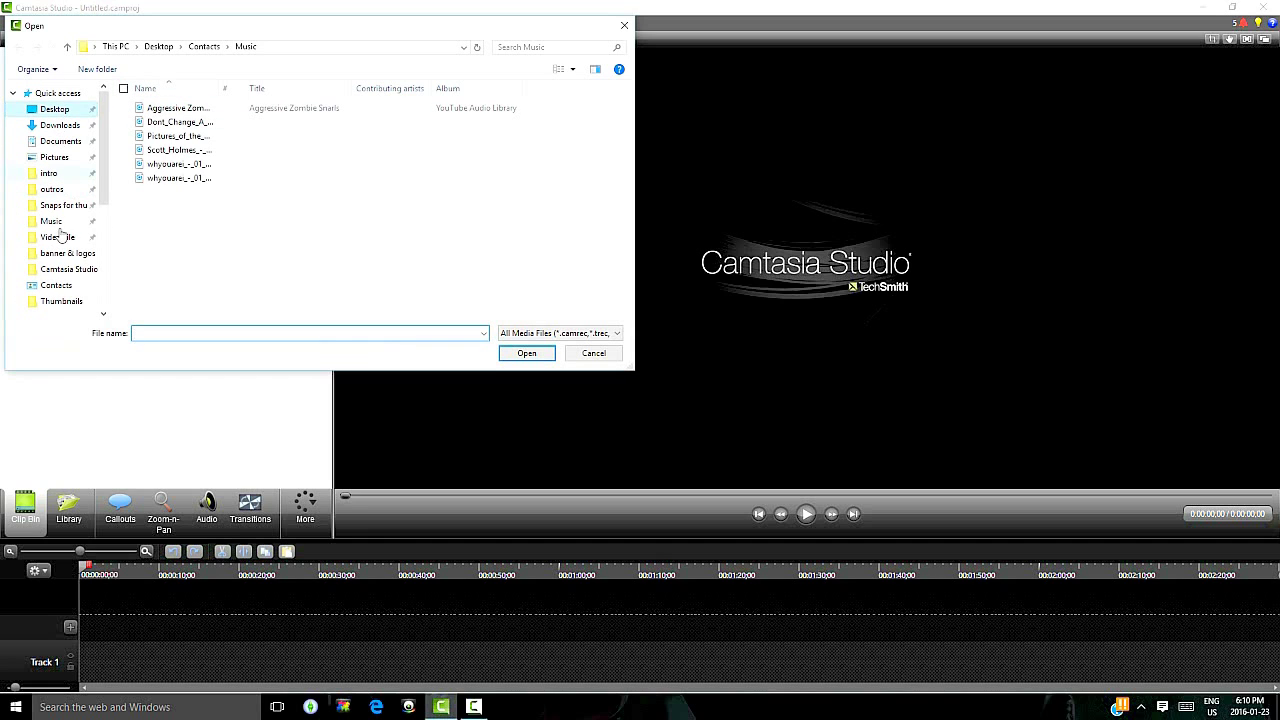
{"action": "left_click", "coordinate": [50, 174]}
{"action": "double_click", "coordinate": [158, 116]}
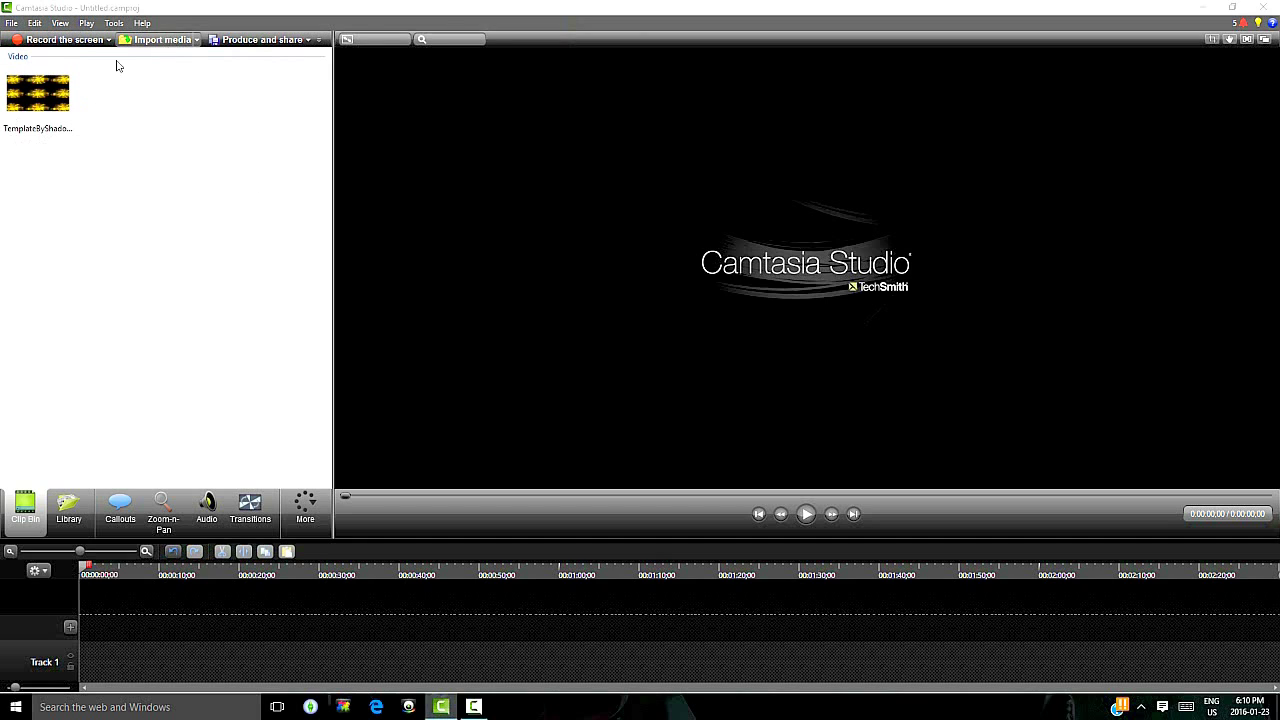
Import the Black Ops 3 Zombies gameplay video from the Video File folder
{"action": "key", "text": "ctrl+i"}
{"action": "scroll", "coordinate": [53, 130], "scroll_direction": "up", "scroll_amount": 3}
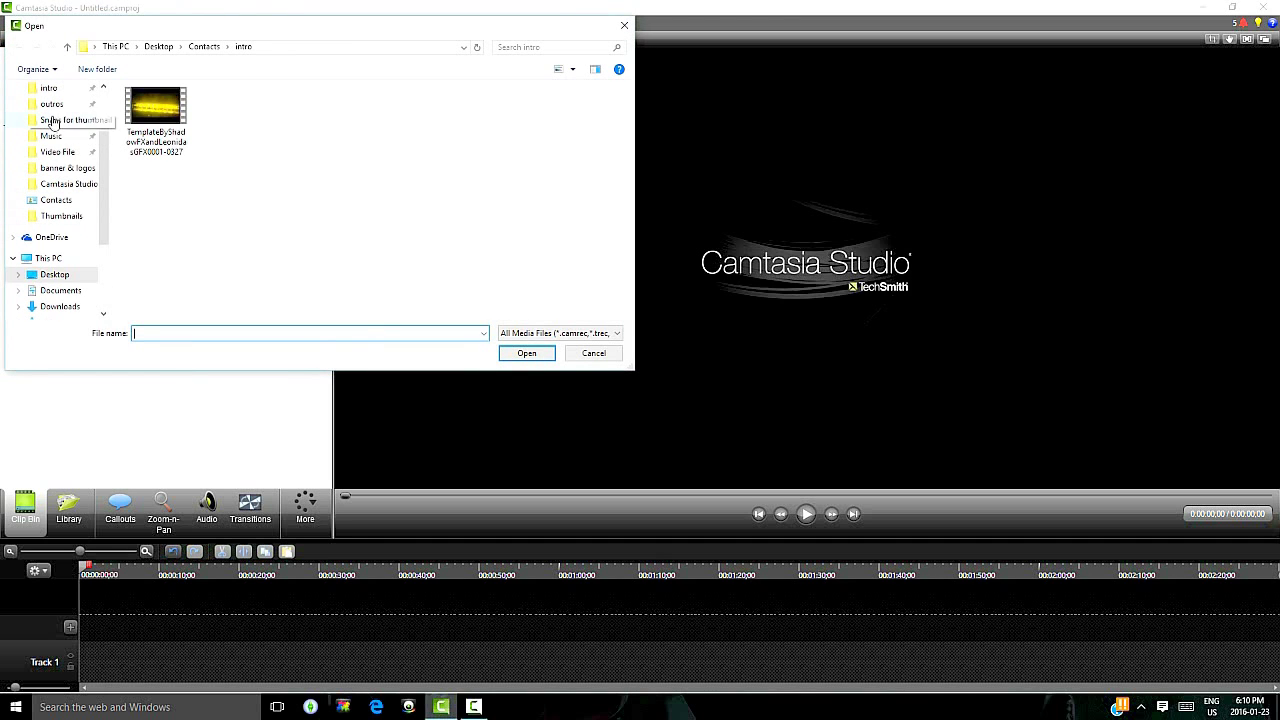
{"action": "left_click", "coordinate": [57, 152]}
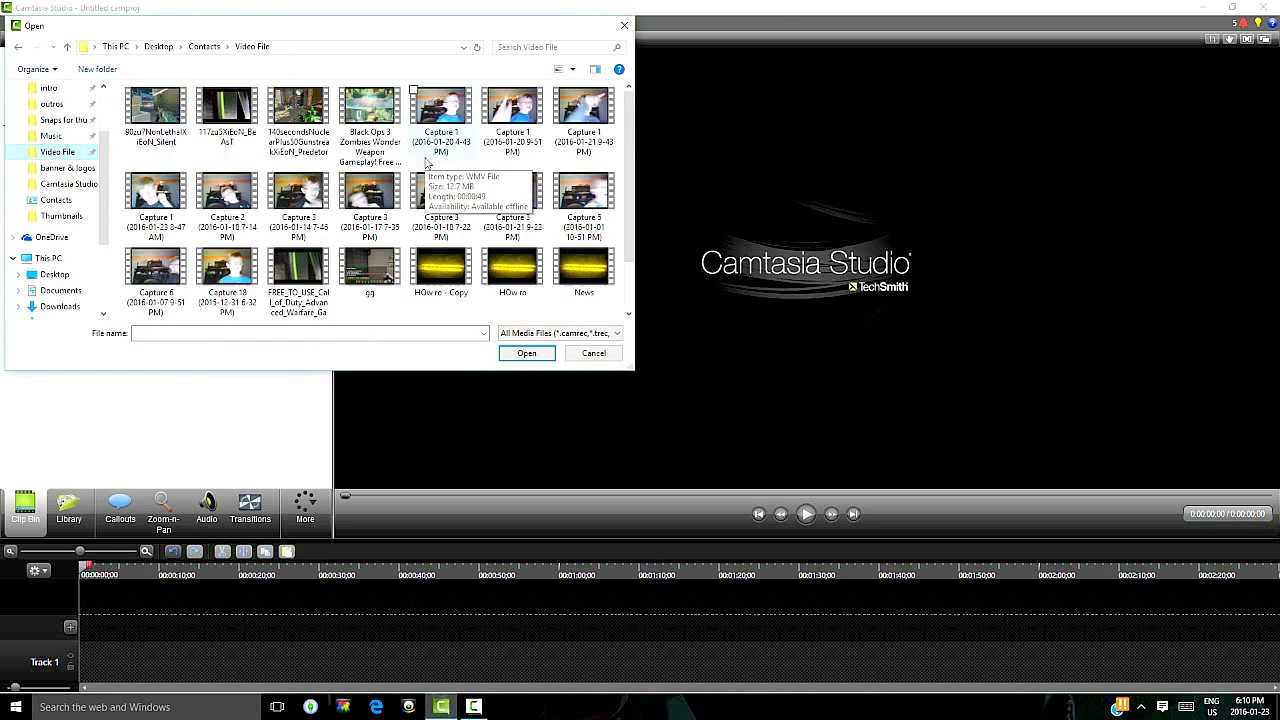
{"action": "left_click", "coordinate": [372, 140]}
{"action": "double_click", "coordinate": [372, 140]}
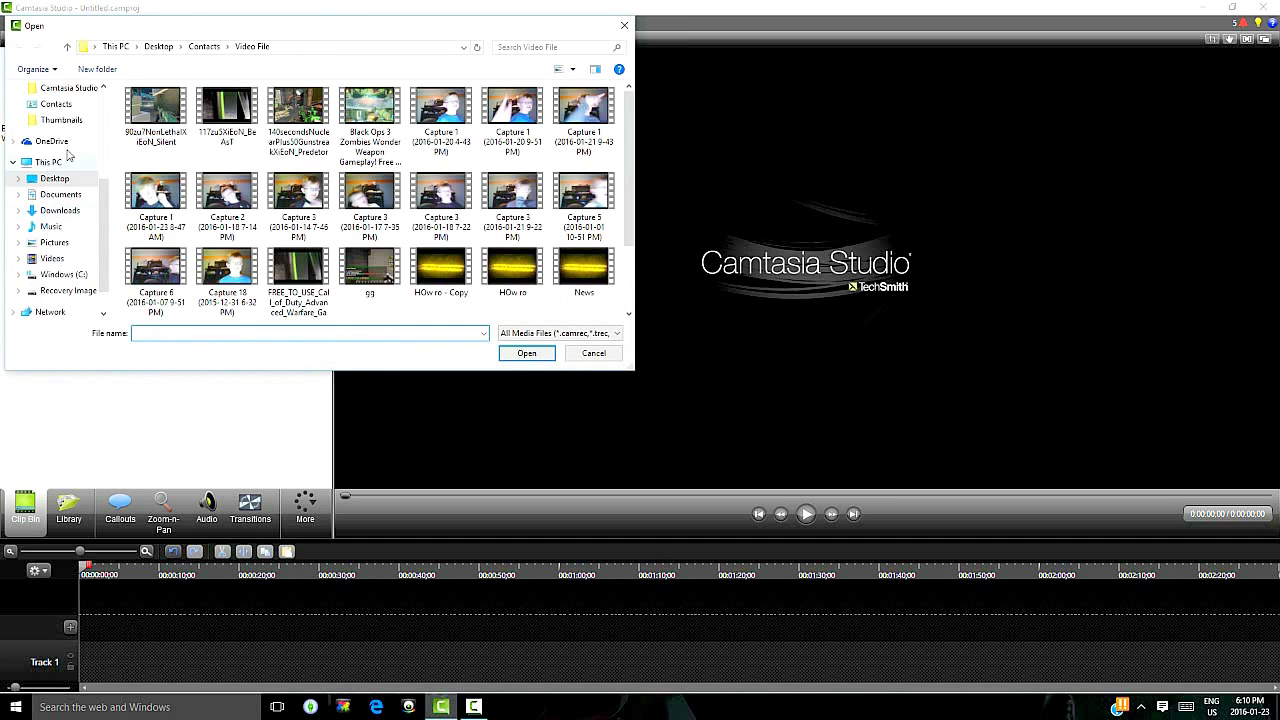
{"action": "scroll", "coordinate": [50, 180], "scroll_direction": "down", "scroll_amount": 2}
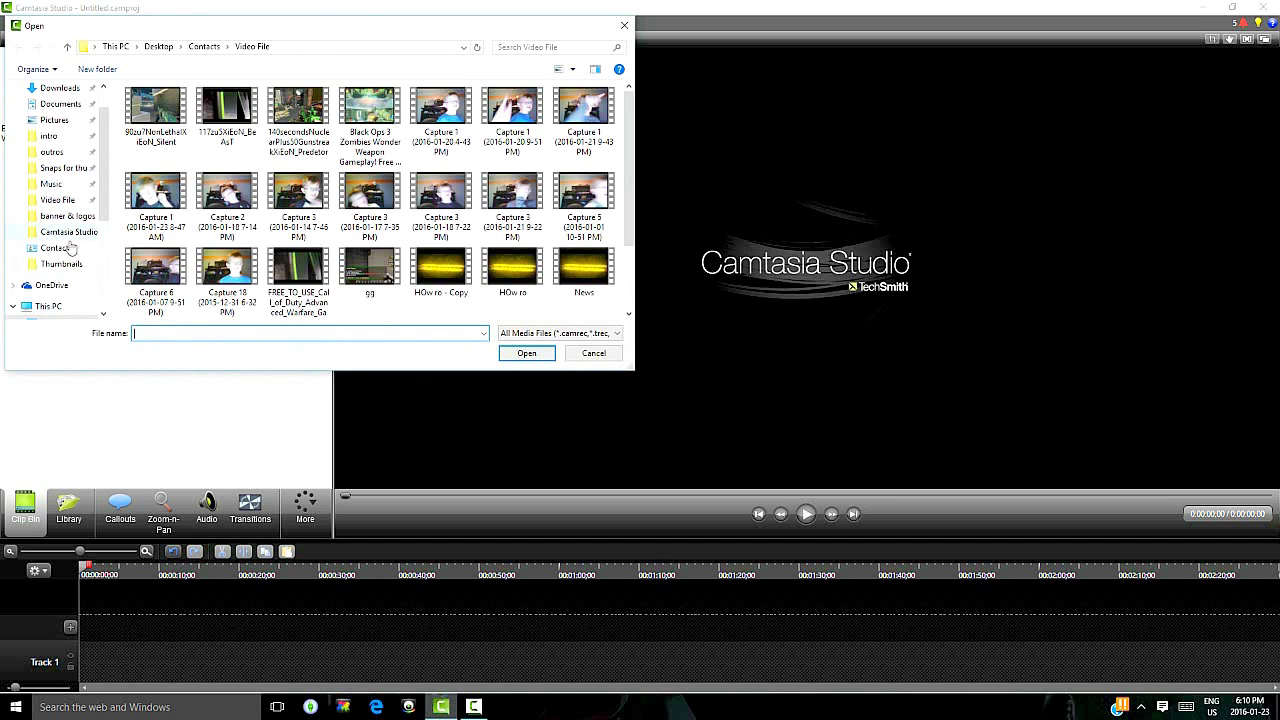
{"action": "scroll", "coordinate": [70, 240], "scroll_direction": "up", "scroll_amount": 1}
{"action": "left_click", "coordinate": [64, 200]}
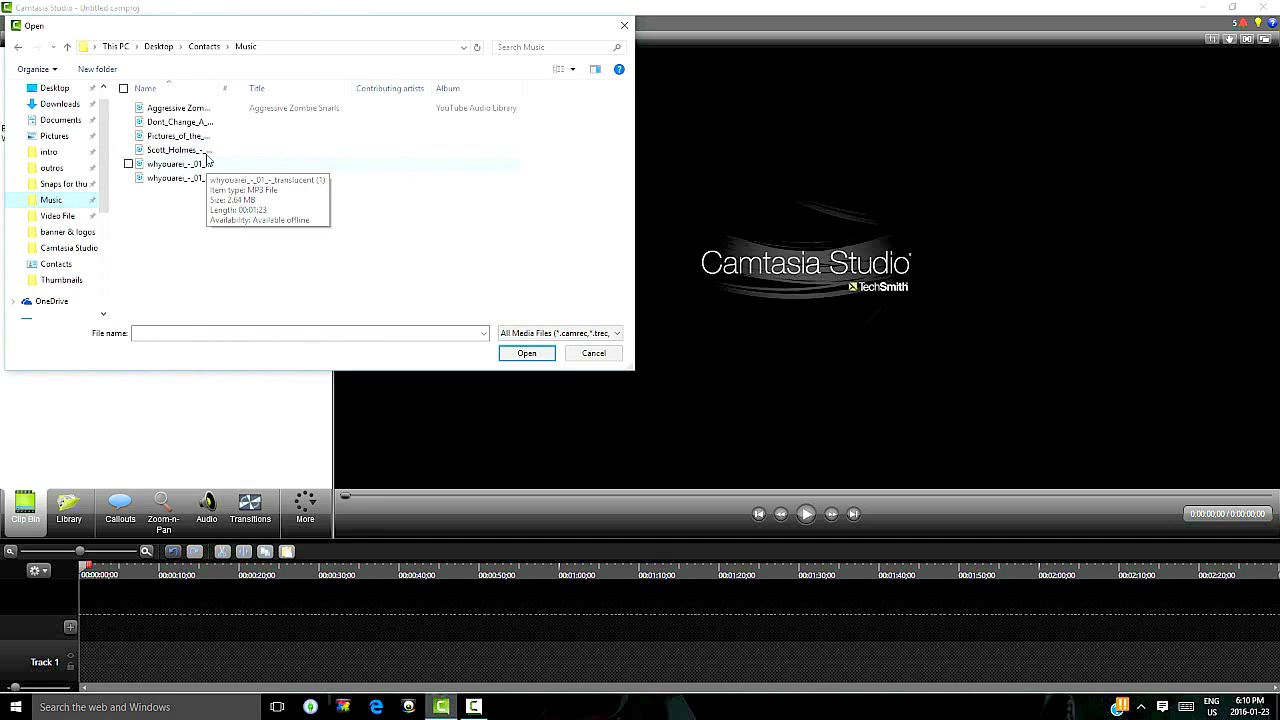
Import the Dont_Change_A_Thing mp3 after two other tracks fail with cannot-load errors
{"action": "double_click", "coordinate": [198, 169]}
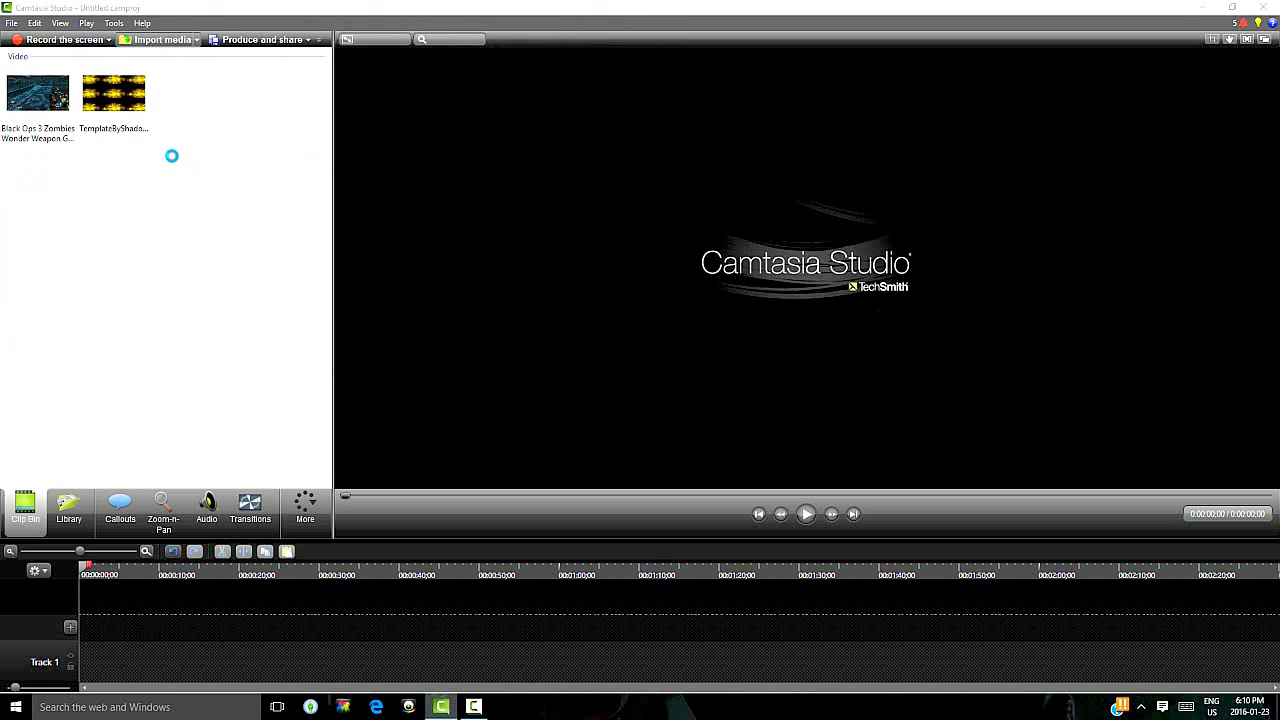
{"action": "left_click", "coordinate": [737, 400]}
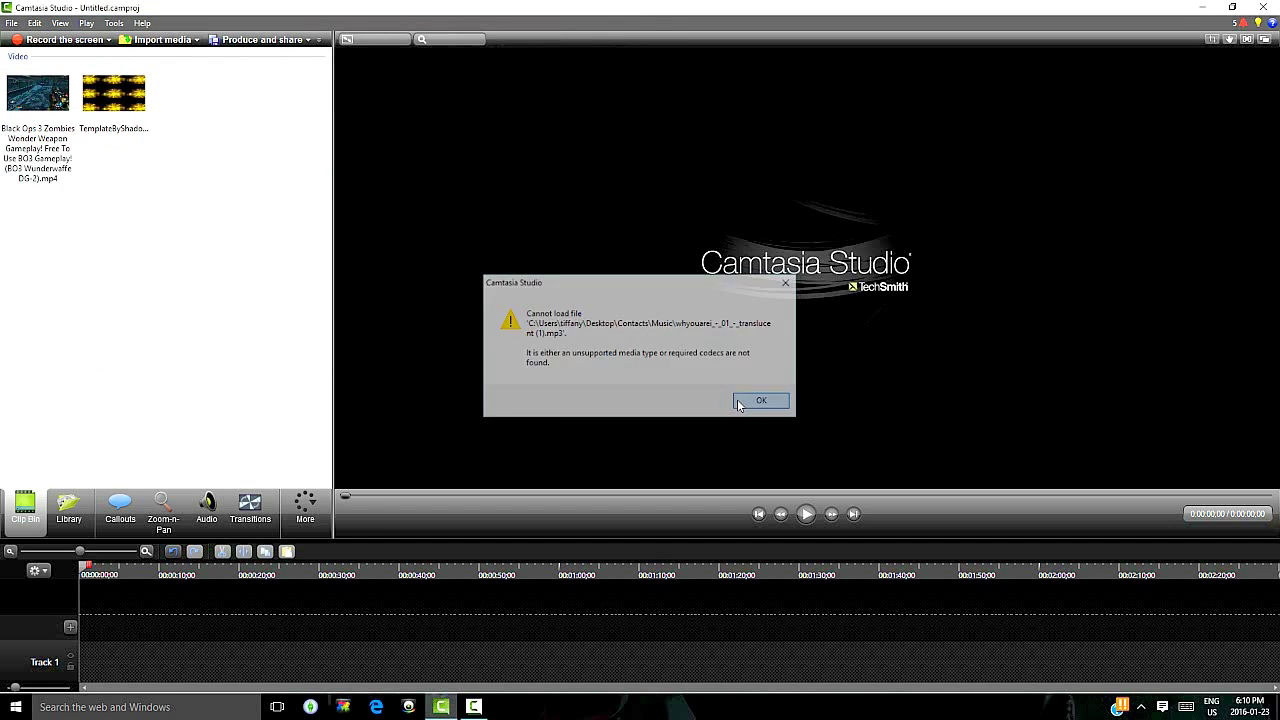
{"action": "left_click", "coordinate": [155, 40]}
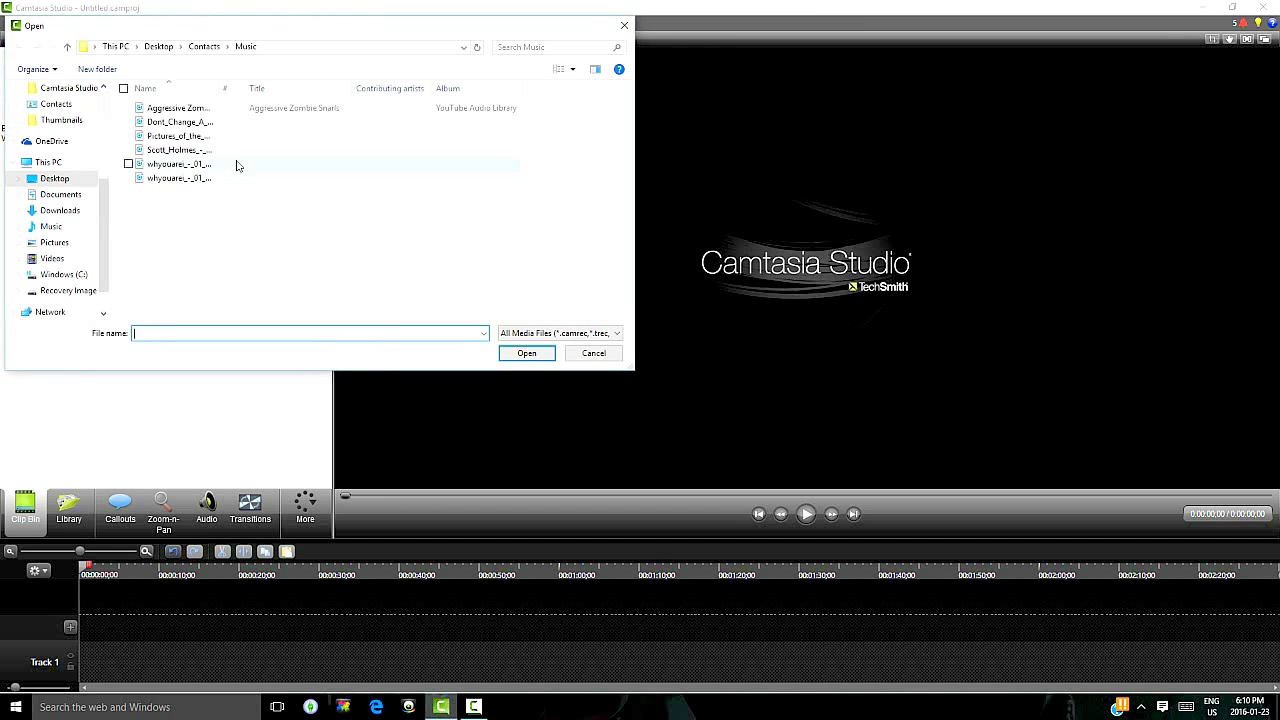
{"action": "left_click", "coordinate": [170, 138]}
{"action": "double_click", "coordinate": [170, 140]}
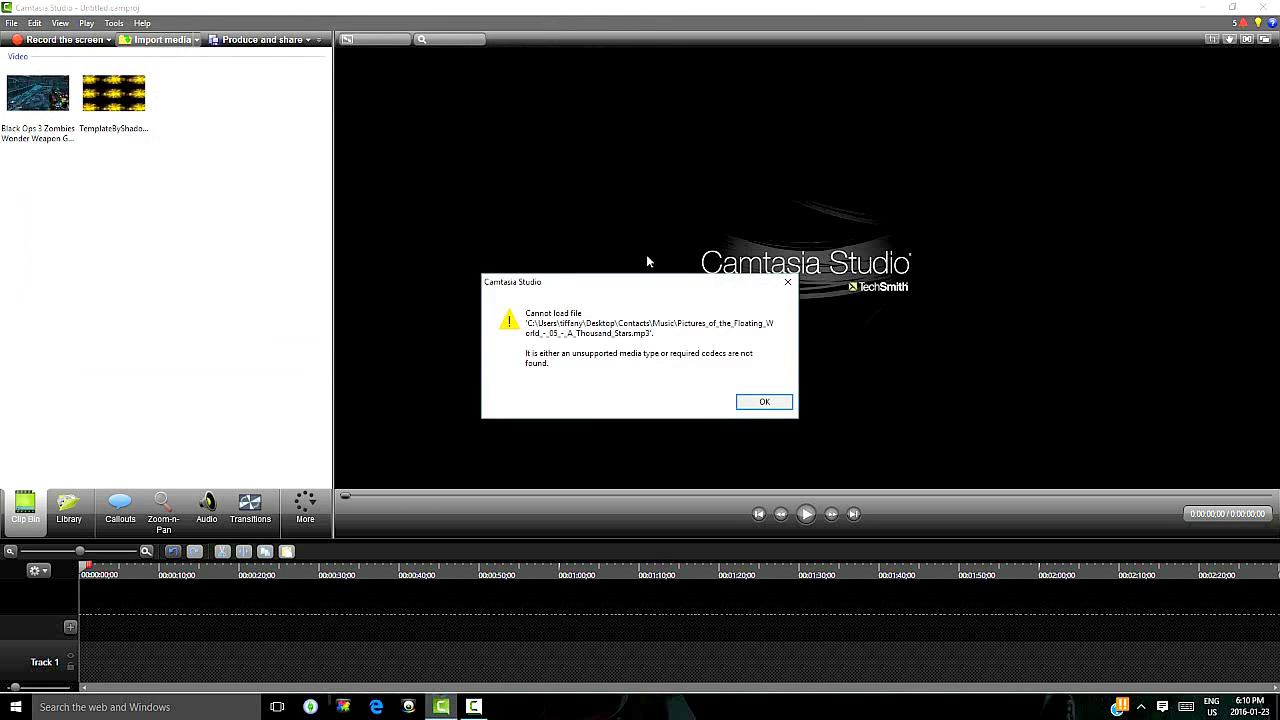
{"action": "left_click", "coordinate": [762, 403]}
{"action": "left_click", "coordinate": [160, 40]}
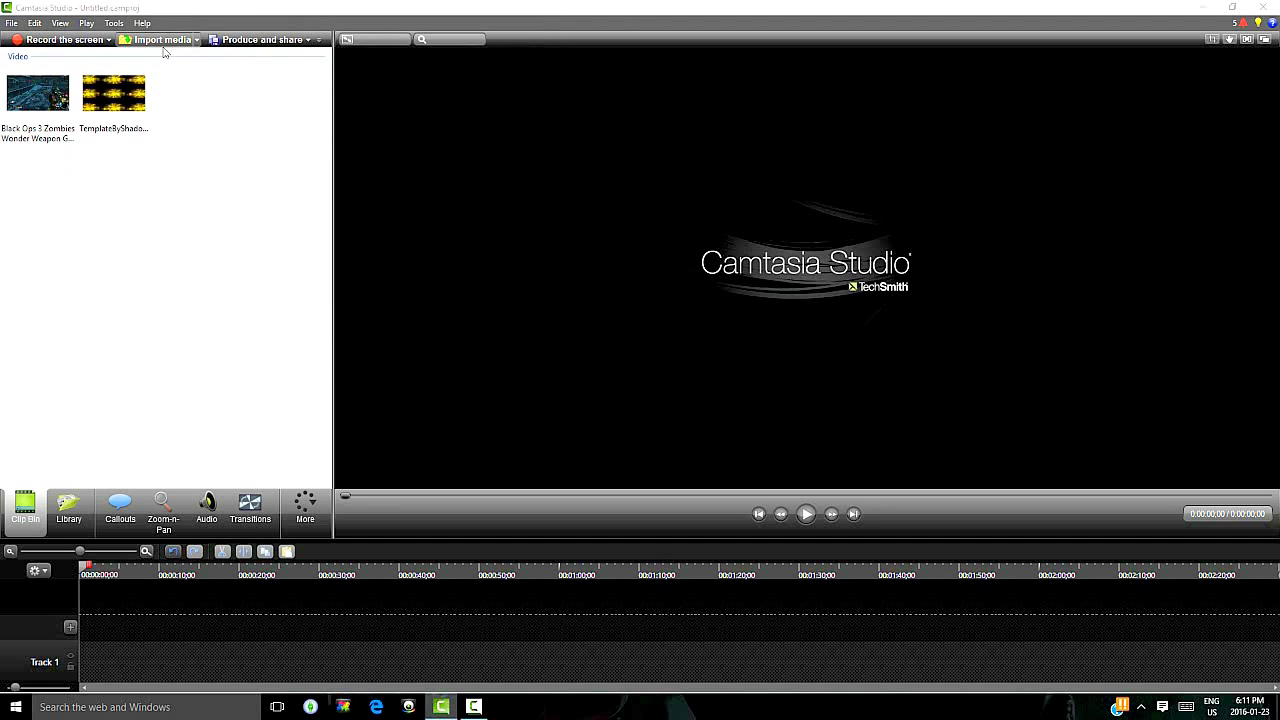
{"action": "double_click", "coordinate": [180, 126]}
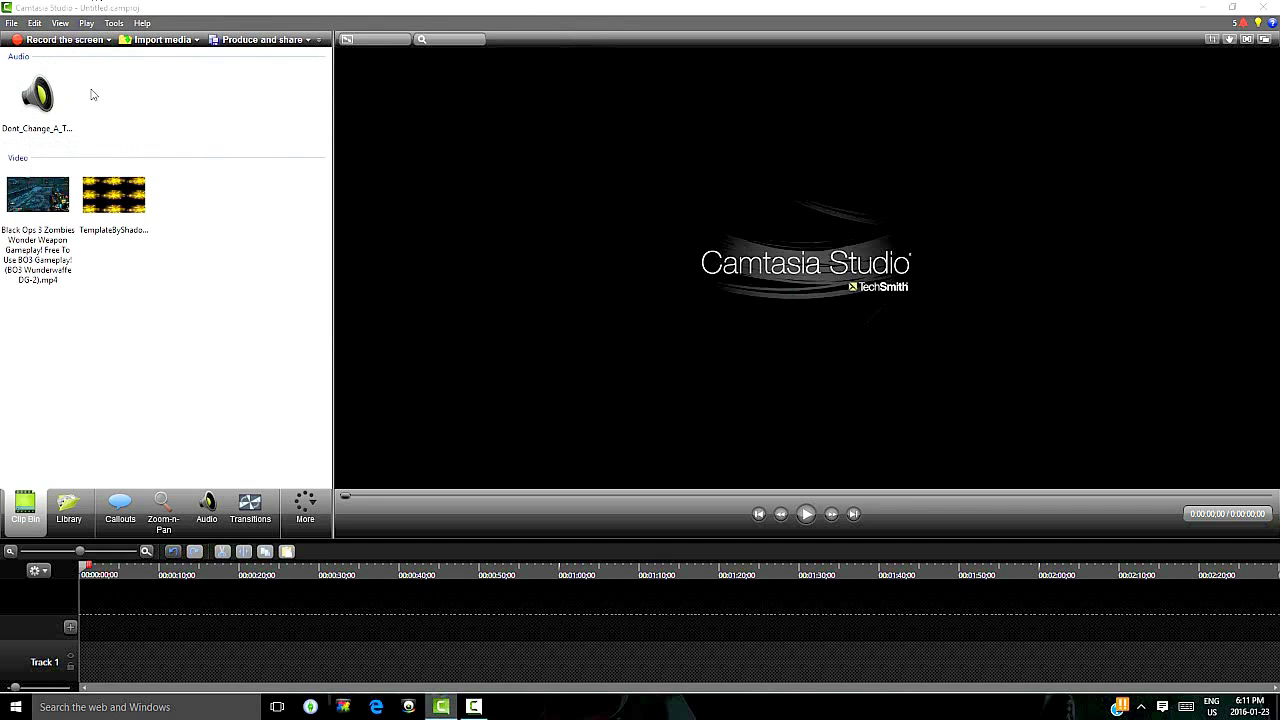
Import Thumb_Up_PNG_Clipart_Image from the Desktop Contacts folder
{"action": "left_click", "coordinate": [141, 41]}
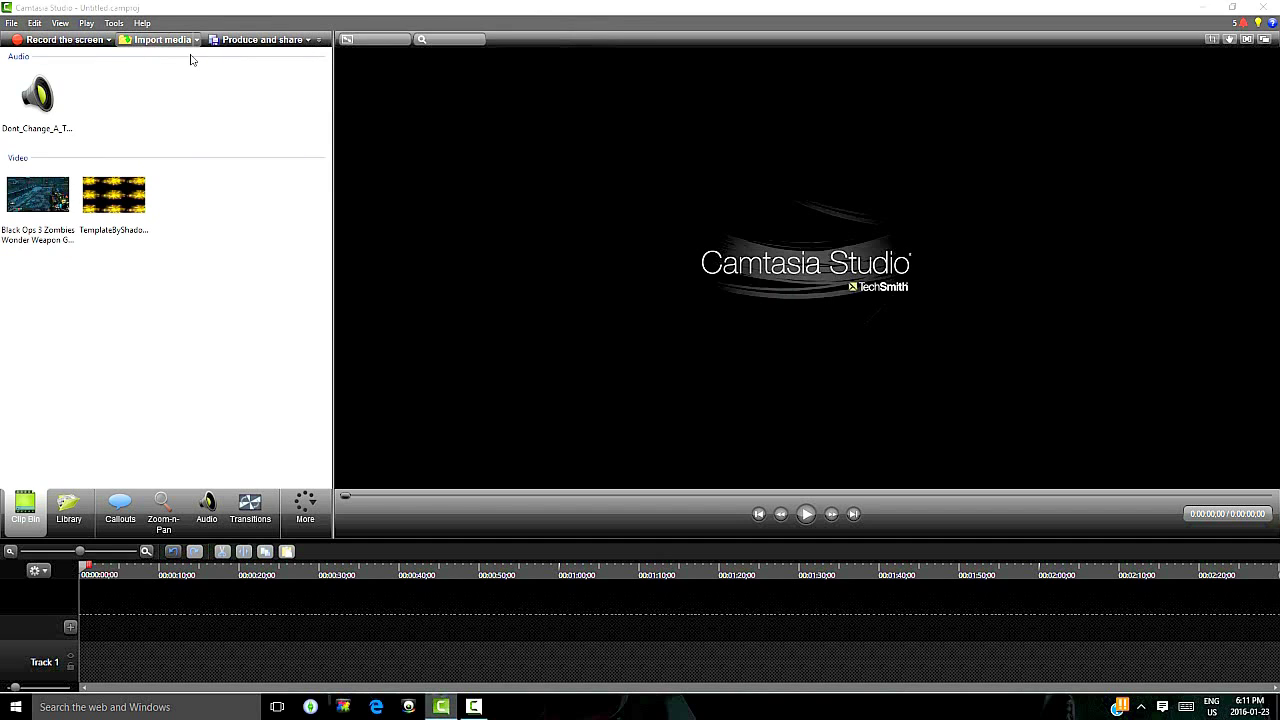
{"action": "scroll", "coordinate": [31, 214], "scroll_direction": "up", "scroll_amount": 4}
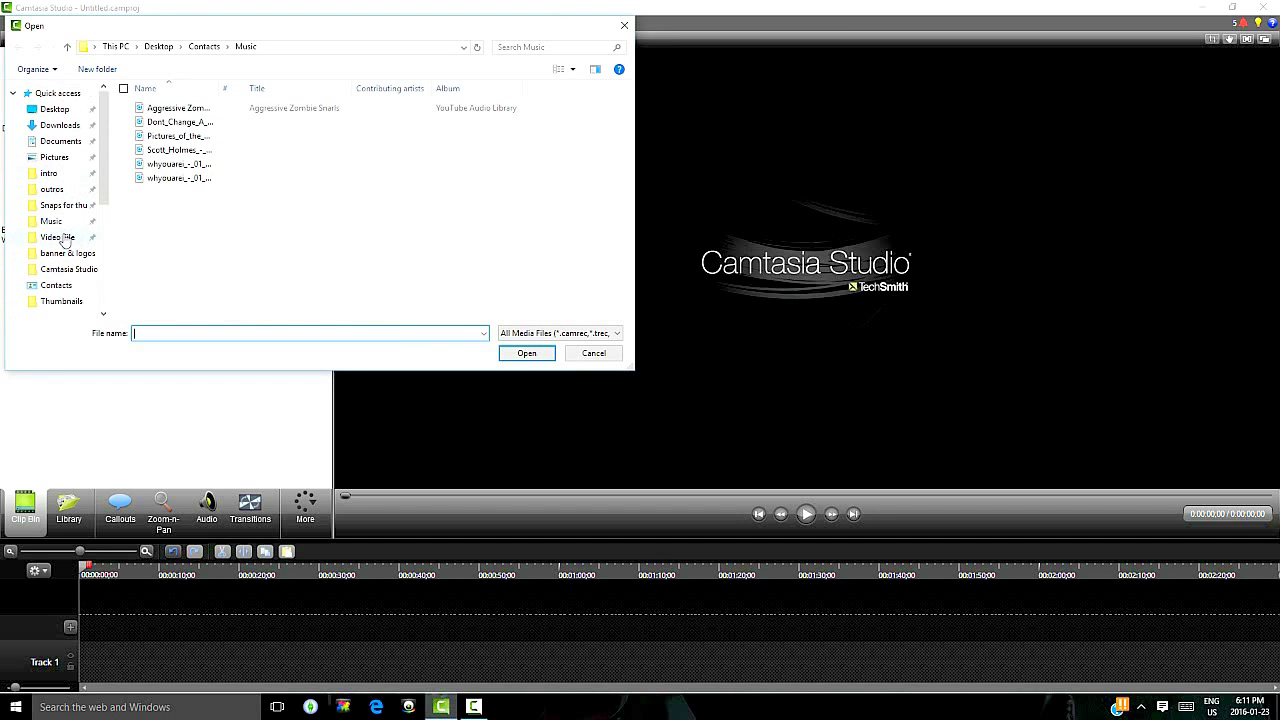
{"action": "left_click", "coordinate": [66, 255]}
{"action": "left_click", "coordinate": [70, 269]}
{"action": "left_click", "coordinate": [68, 287]}
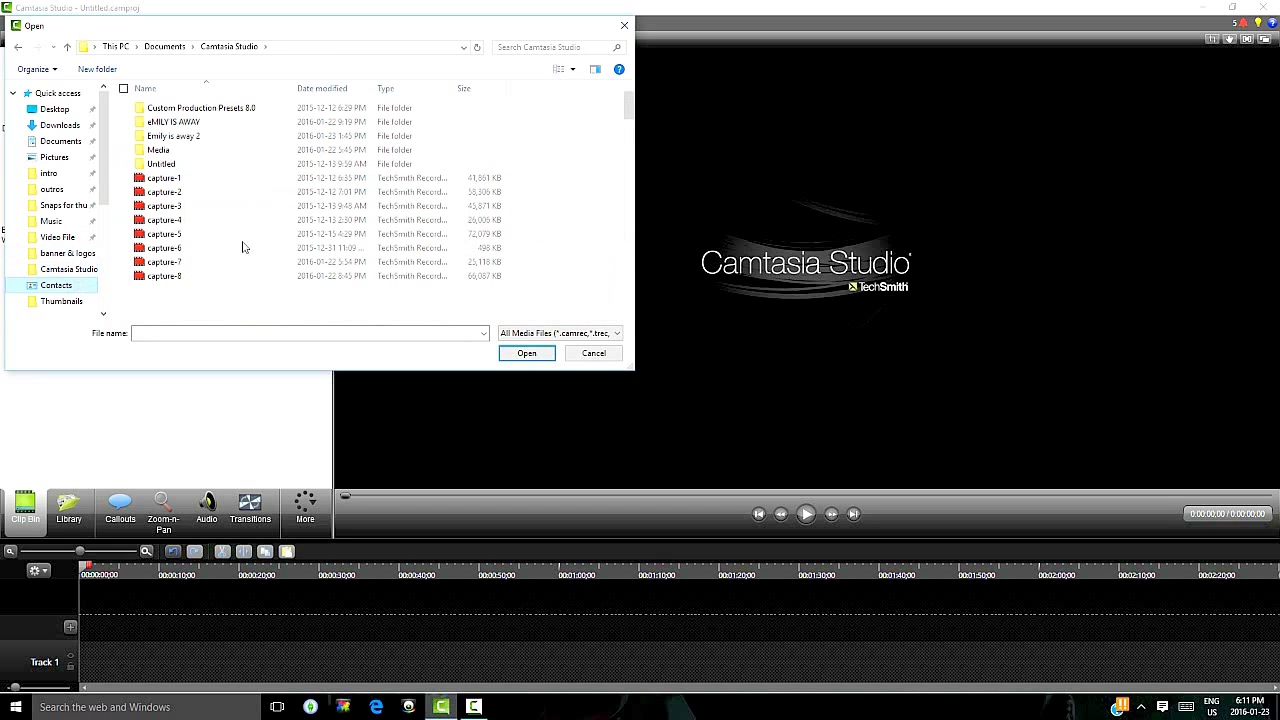
{"action": "scroll", "coordinate": [252, 238], "scroll_direction": "down", "scroll_amount": 3}
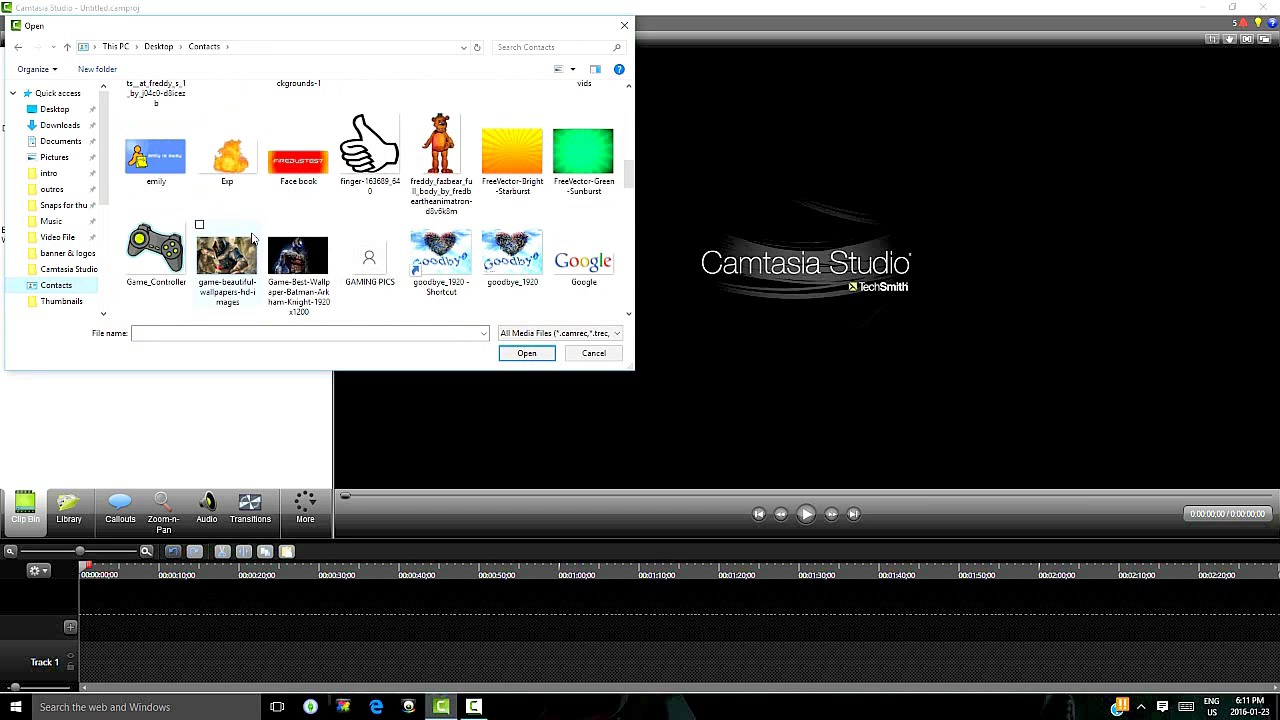
{"action": "scroll", "coordinate": [307, 198], "scroll_direction": "down", "scroll_amount": 9}
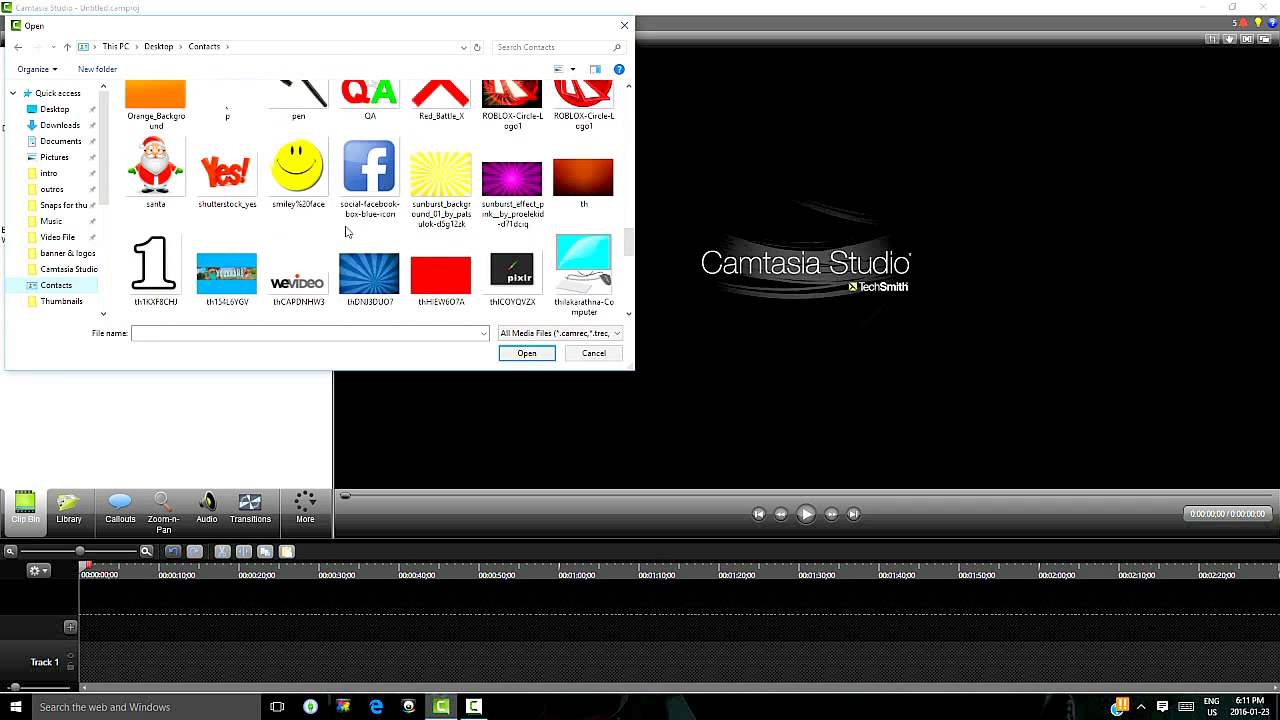
{"action": "scroll", "coordinate": [347, 232], "scroll_direction": "down", "scroll_amount": 4}
{"action": "left_click", "coordinate": [594, 185]}
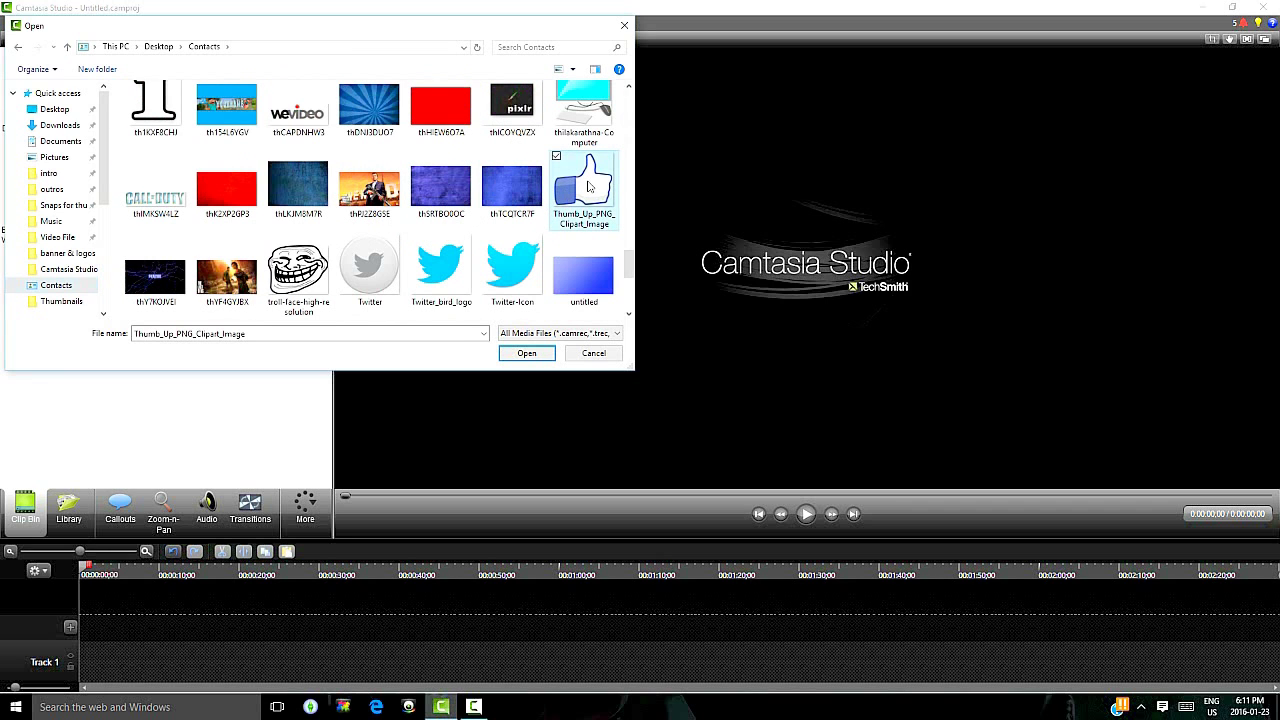
{"action": "double_click", "coordinate": [594, 198]}
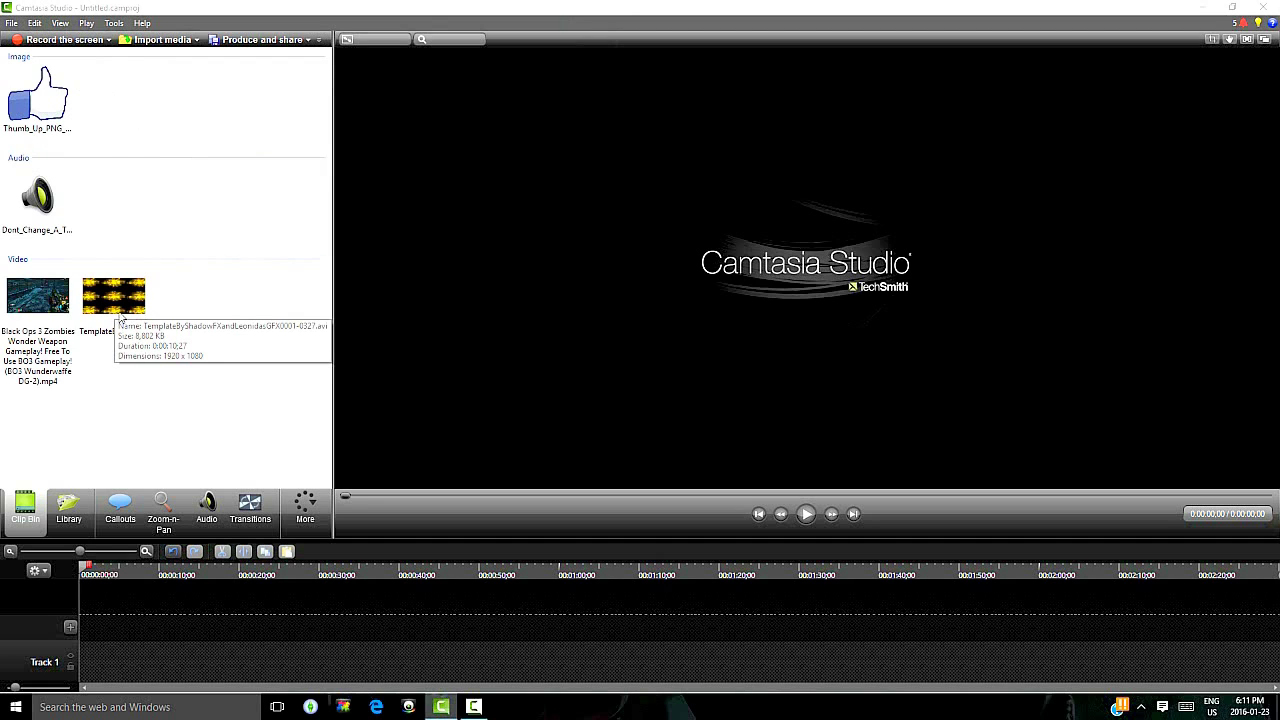
Place the intro template on Track 1, with the Black Ops 3 Zombies clip right after it
{"action": "left_click", "coordinate": [133, 291]}
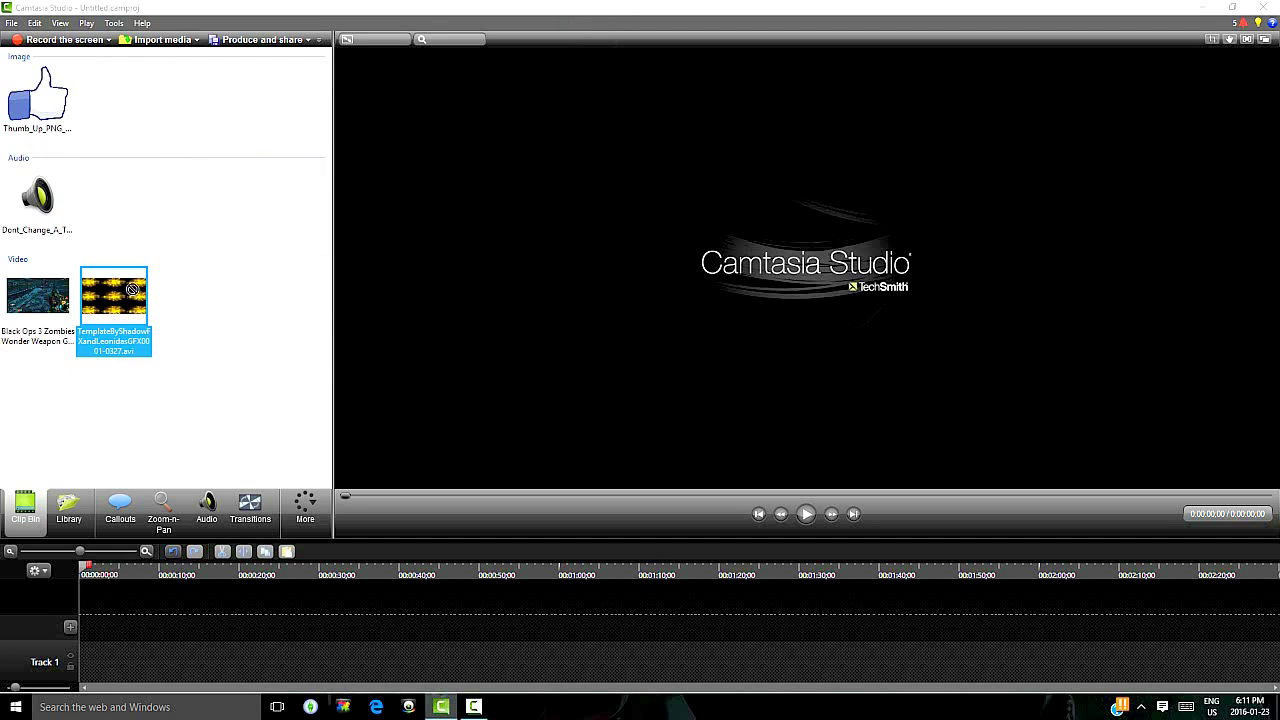
{"action": "left_click_drag", "start_coordinate": [133, 291], "coordinate": [60, 678]}
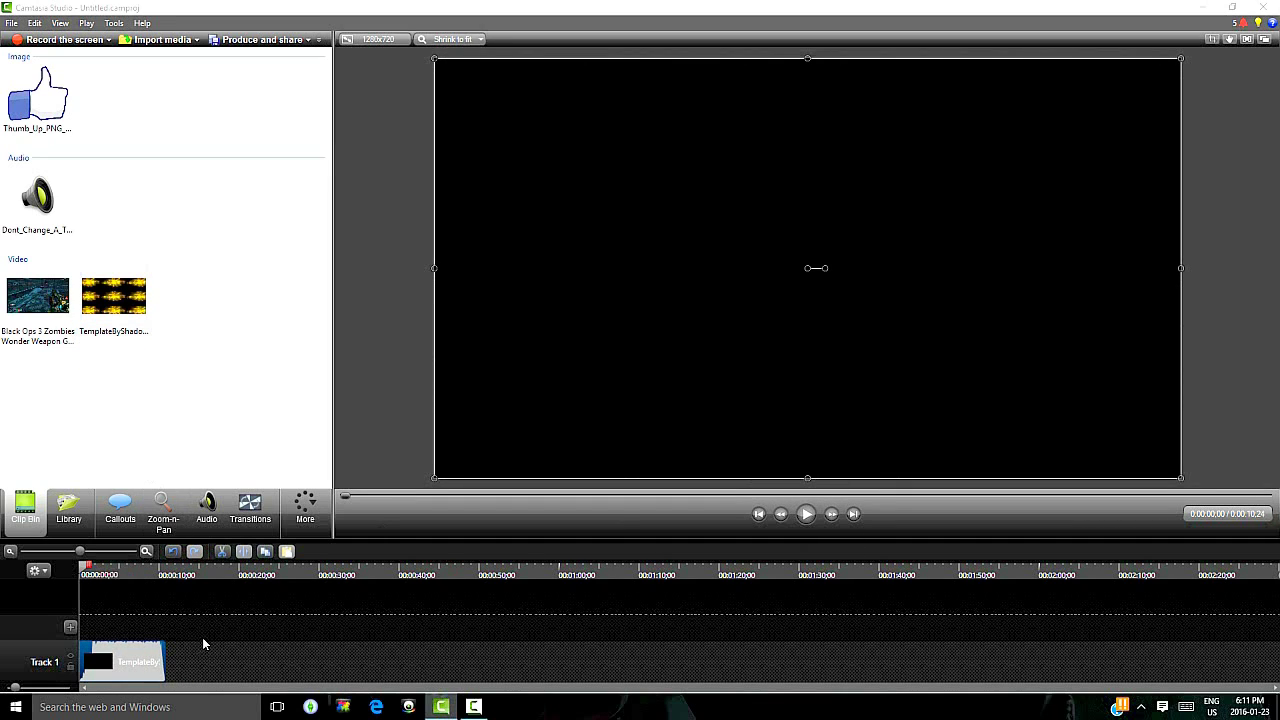
{"action": "left_click_drag", "start_coordinate": [130, 300], "coordinate": [201, 337]}
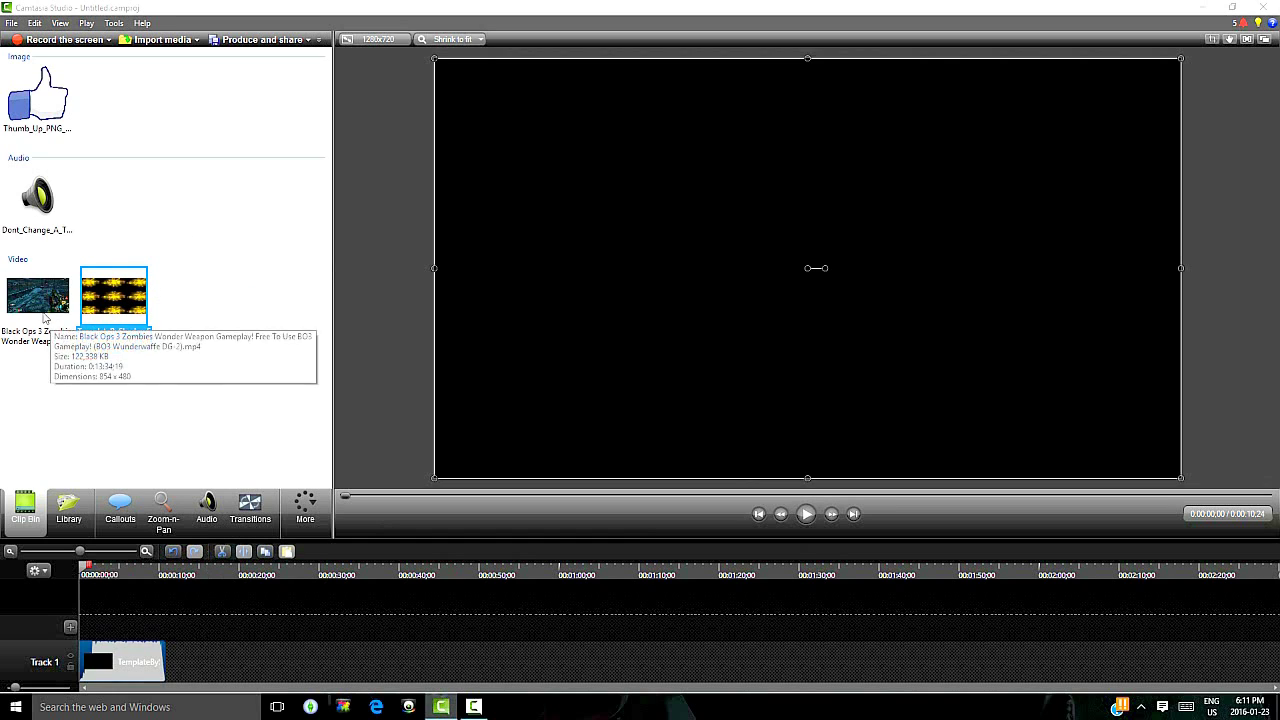
{"action": "double_click", "coordinate": [40, 300]}
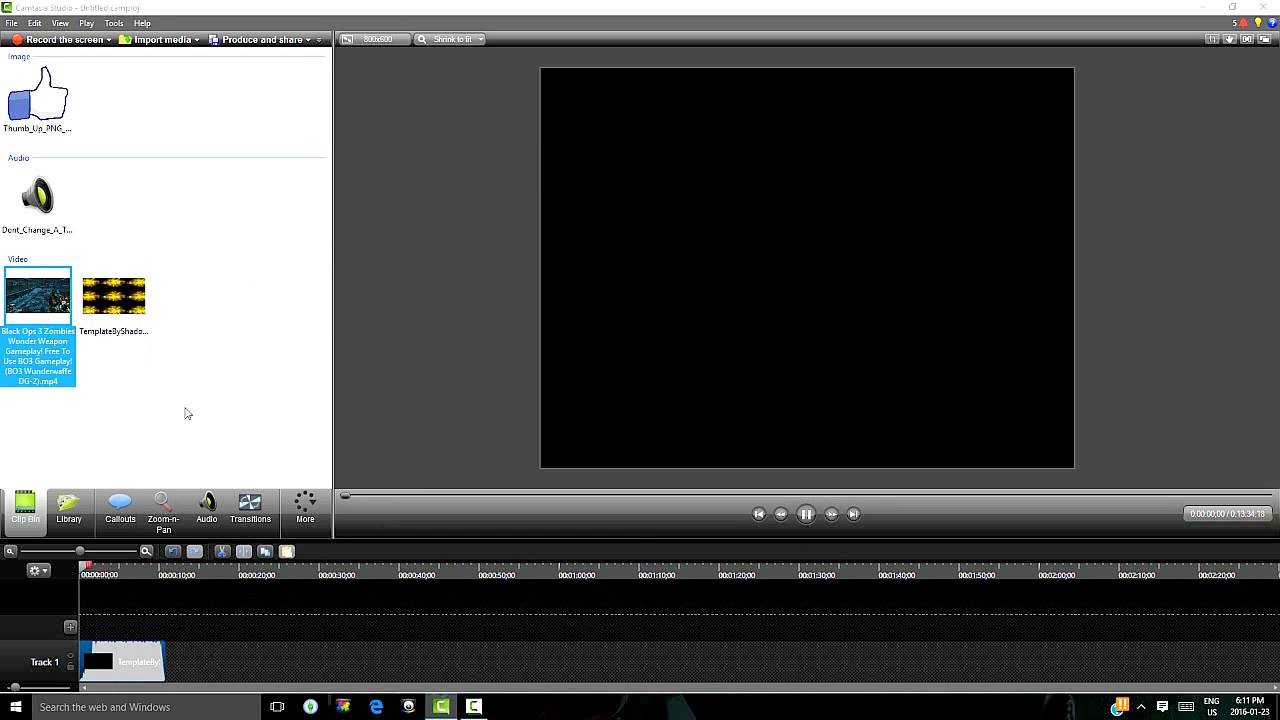
{"action": "left_click", "coordinate": [186, 414]}
{"action": "left_click_drag", "start_coordinate": [38, 295], "coordinate": [298, 660]}
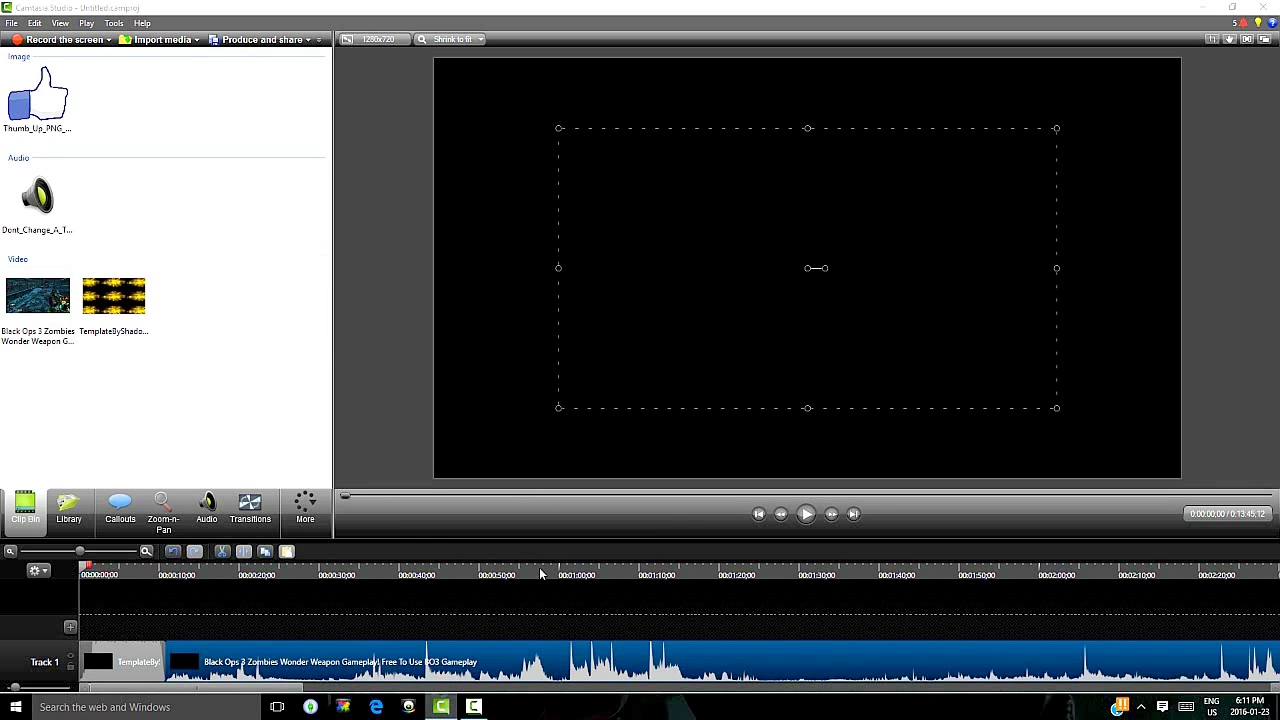
Play the intro preview and pause it about one second in
{"action": "left_click", "coordinate": [806, 514]}
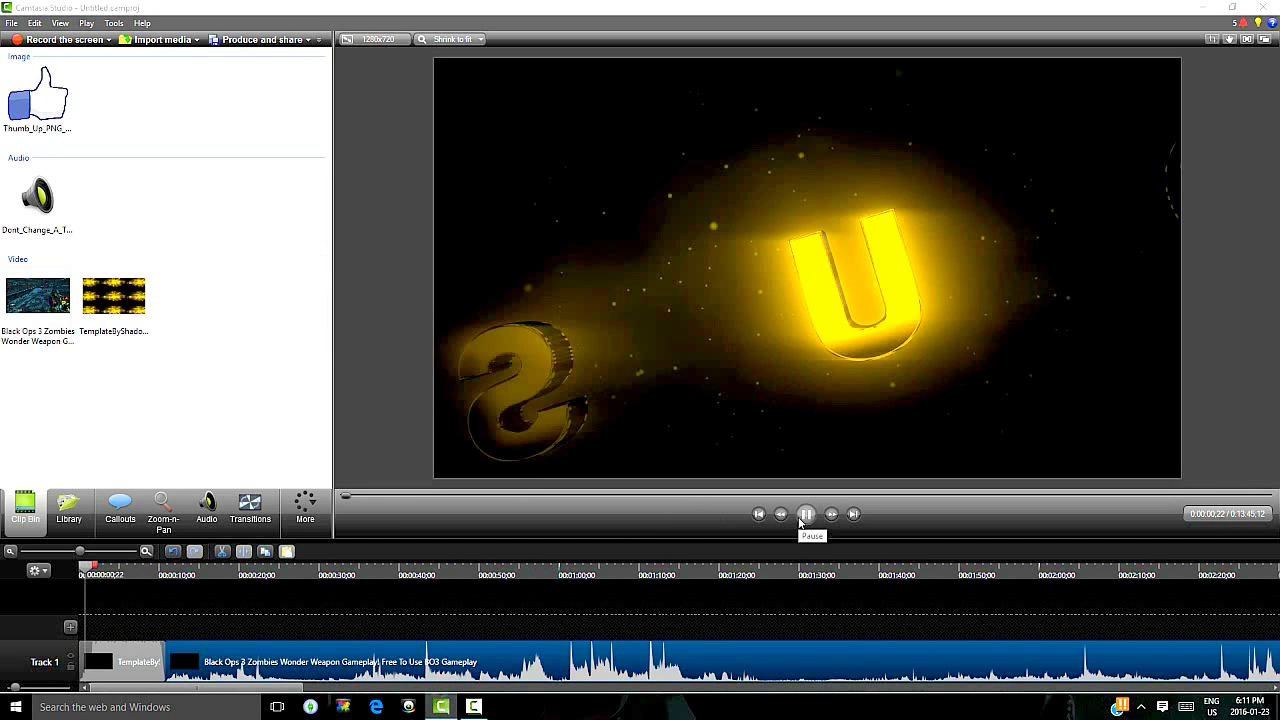
{"action": "left_click", "coordinate": [806, 514]}
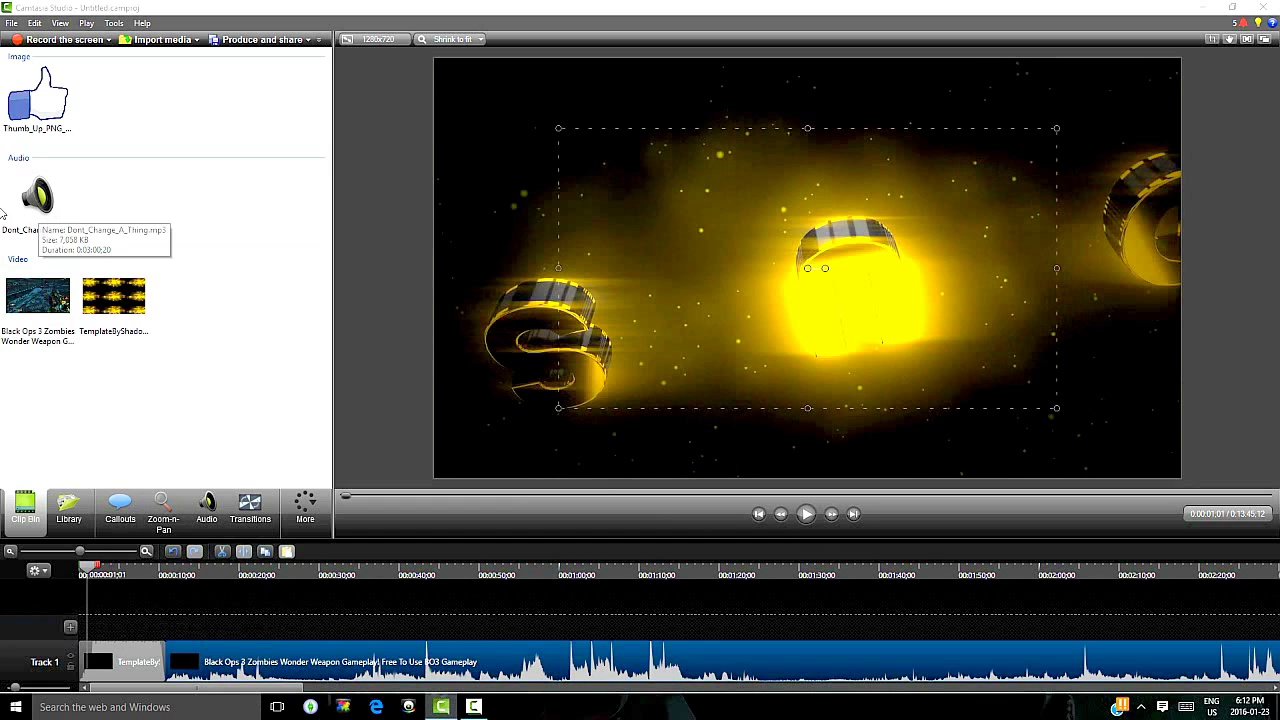
Add a text callout at 0:28 and move it to the video's lower-left
{"action": "left_click", "coordinate": [121, 508]}
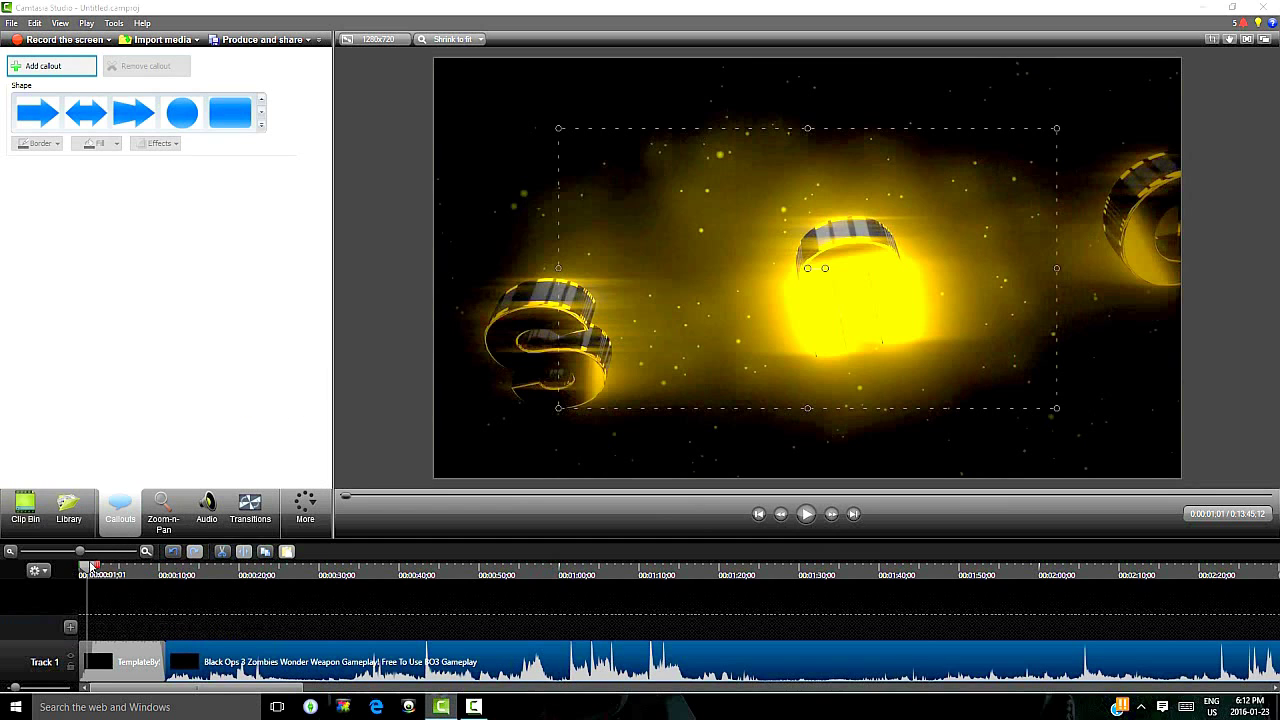
{"action": "left_click_drag", "start_coordinate": [89, 573], "coordinate": [288, 575]}
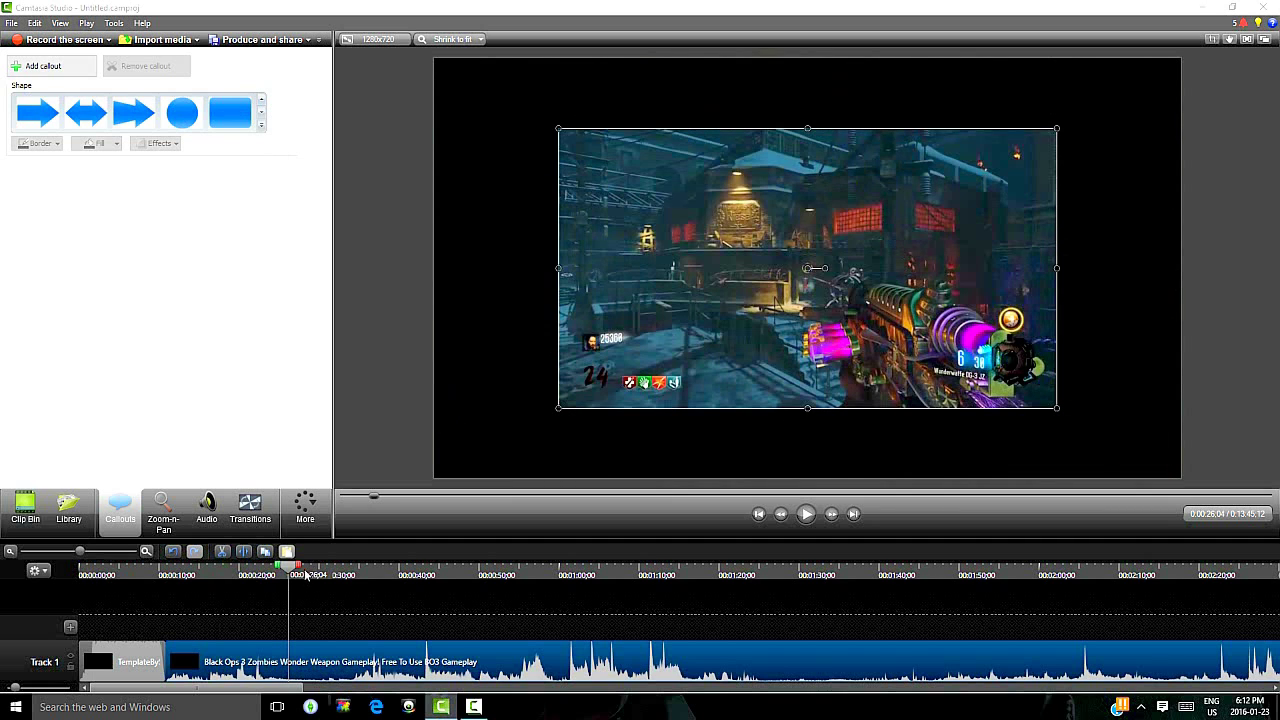
{"action": "left_click_drag", "start_coordinate": [290, 570], "coordinate": [308, 573]}
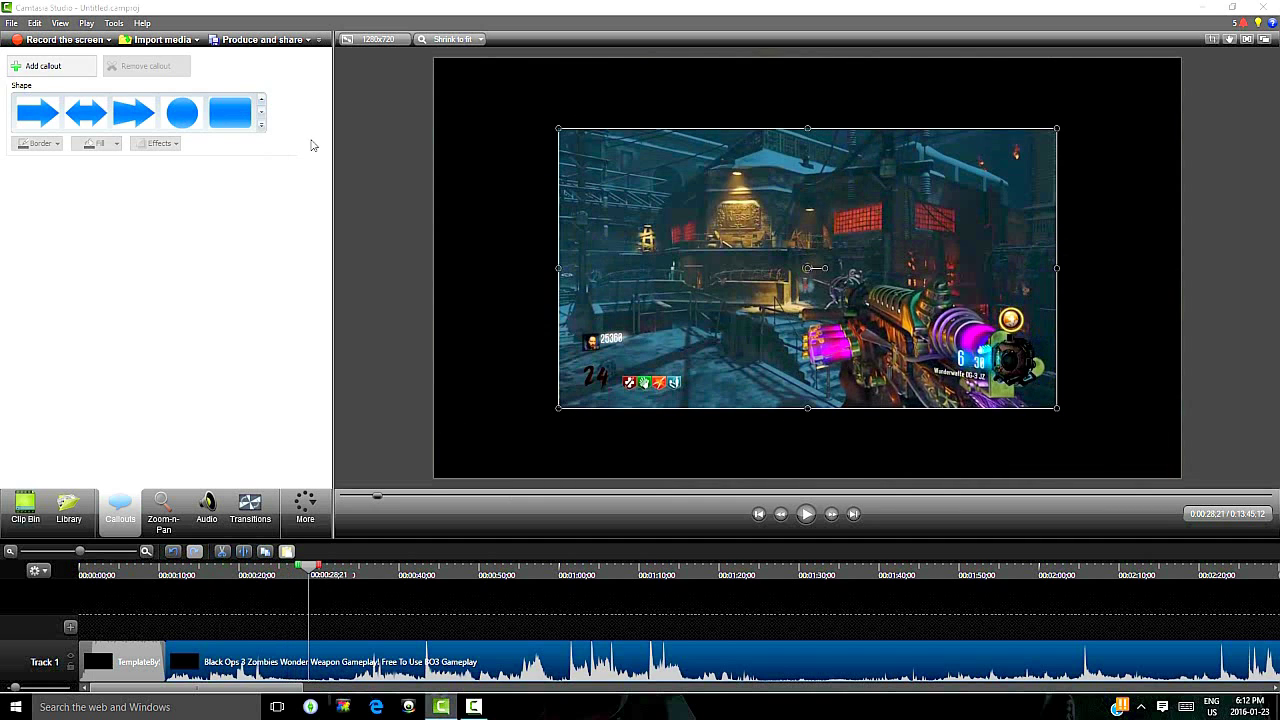
{"action": "left_click", "coordinate": [262, 127]}
{"action": "left_click", "coordinate": [158, 360]}
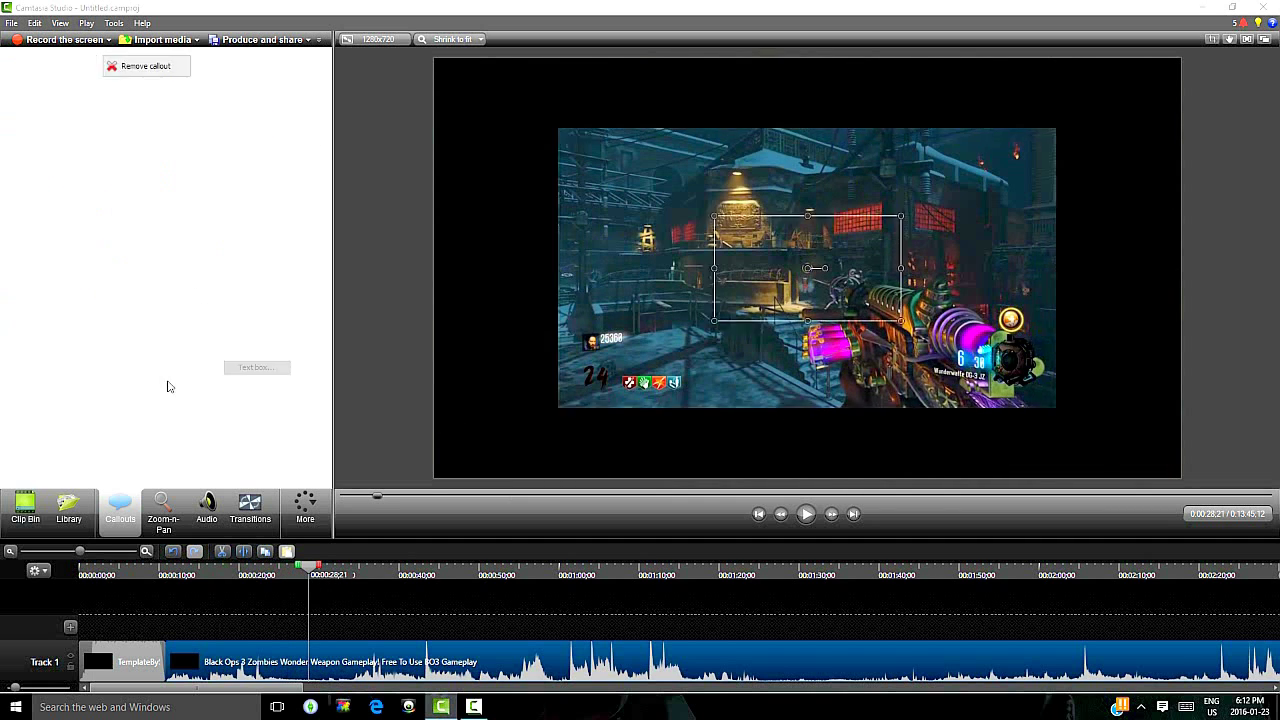
{"action": "left_click_drag", "start_coordinate": [788, 294], "coordinate": [610, 390]}
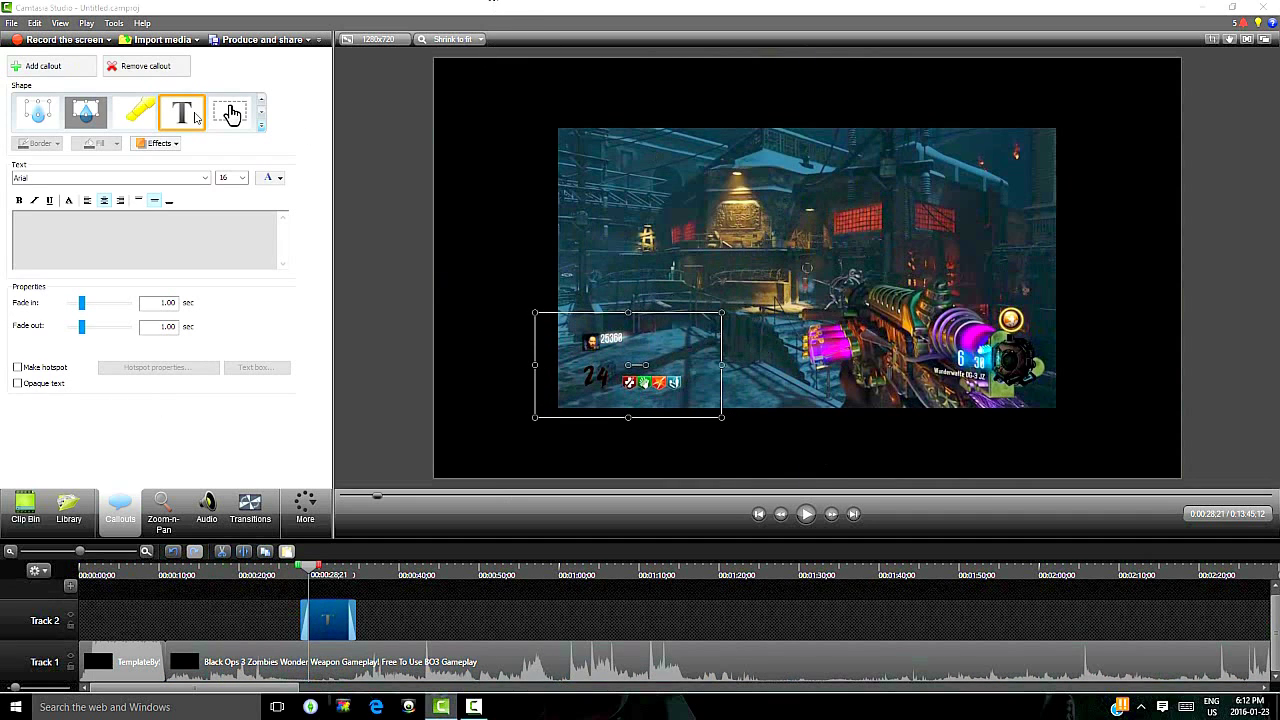
Style the callout Broadway, red, size 28, type 'leave a like!' and nudge it right
{"action": "left_click", "coordinate": [137, 178]}
{"action": "scroll", "coordinate": [90, 290], "scroll_direction": "down", "scroll_amount": 5}
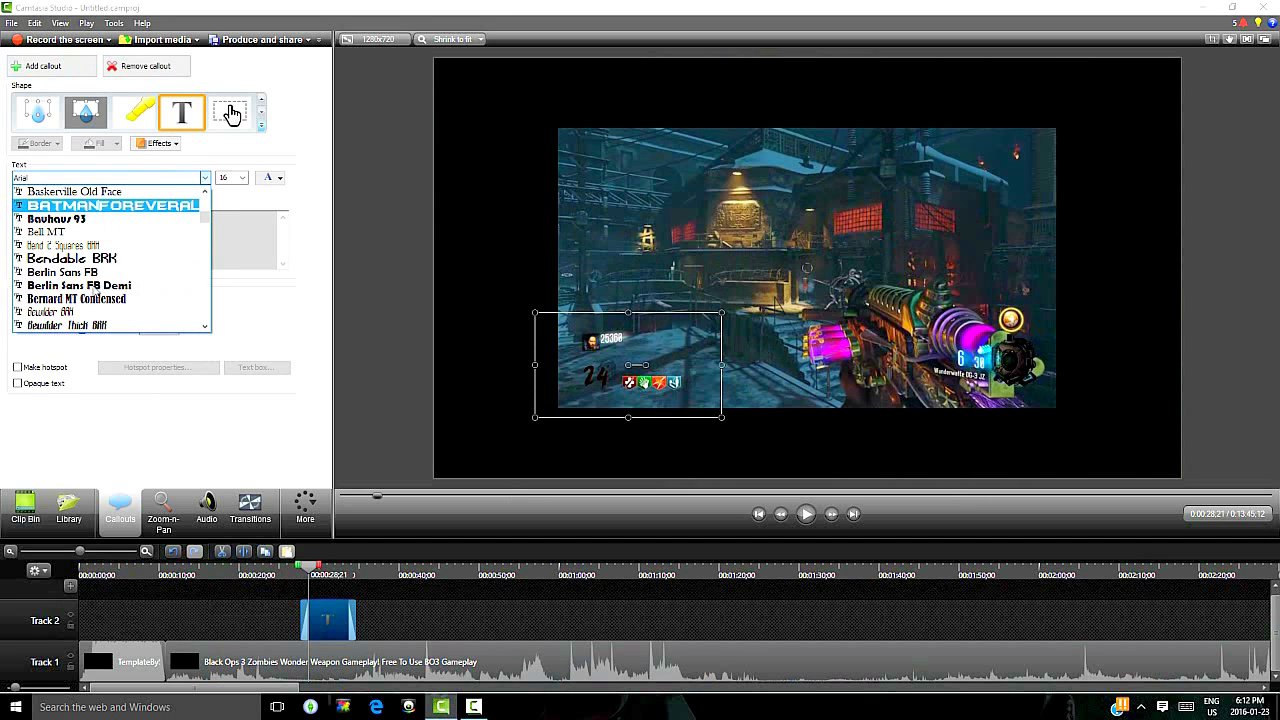
{"action": "scroll", "coordinate": [90, 290], "scroll_direction": "down", "scroll_amount": 5}
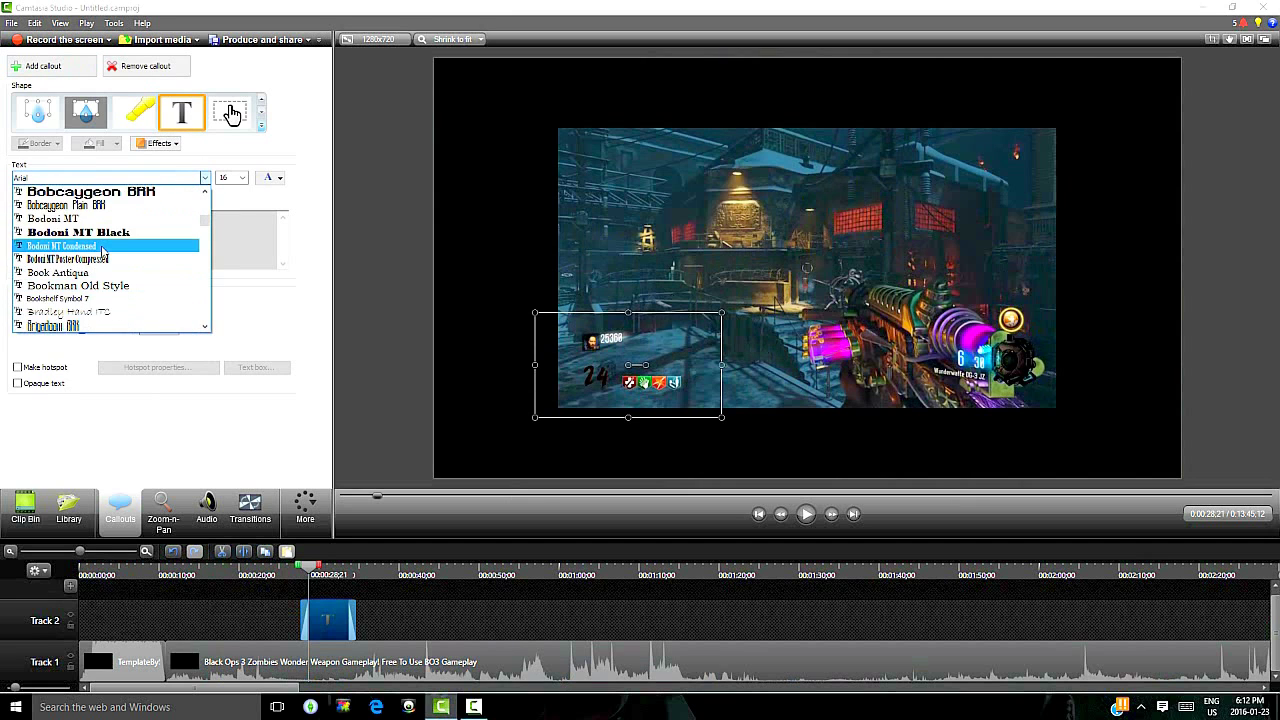
{"action": "scroll", "coordinate": [103, 250], "scroll_direction": "down", "scroll_amount": 4}
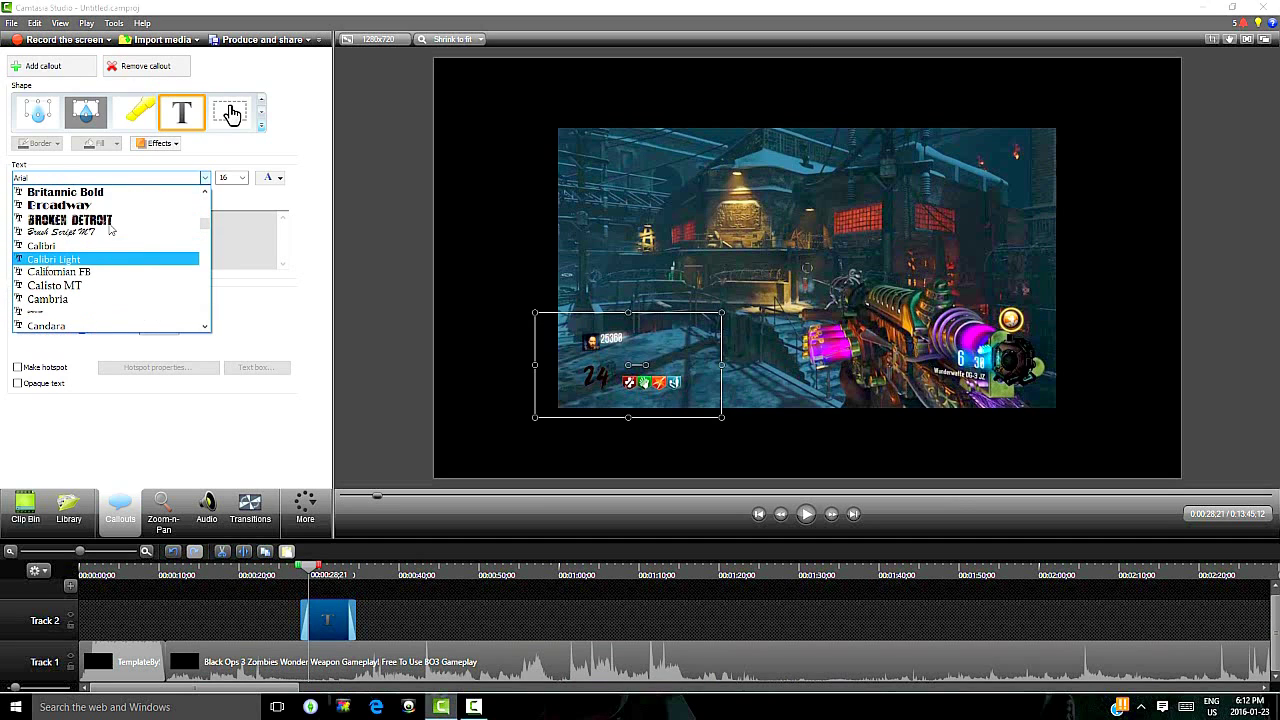
{"action": "left_click", "coordinate": [96, 207]}
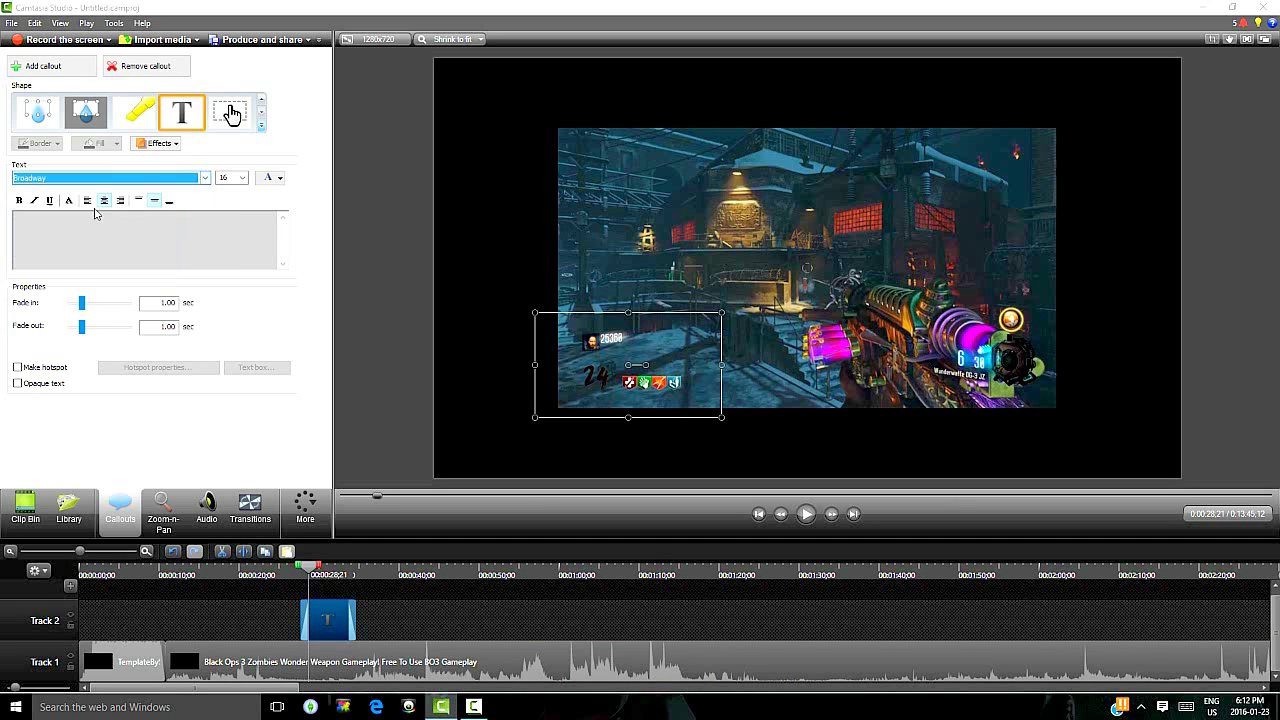
{"action": "left_click", "coordinate": [277, 178]}
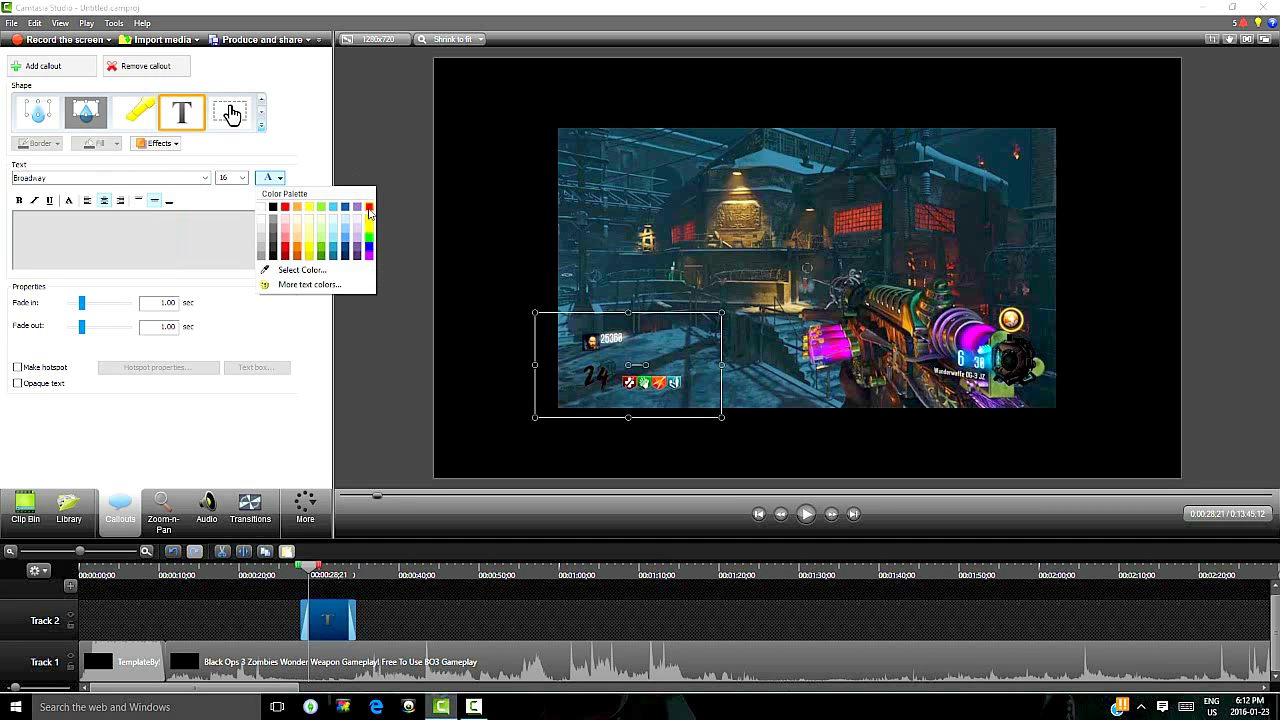
{"action": "left_click", "coordinate": [369, 207]}
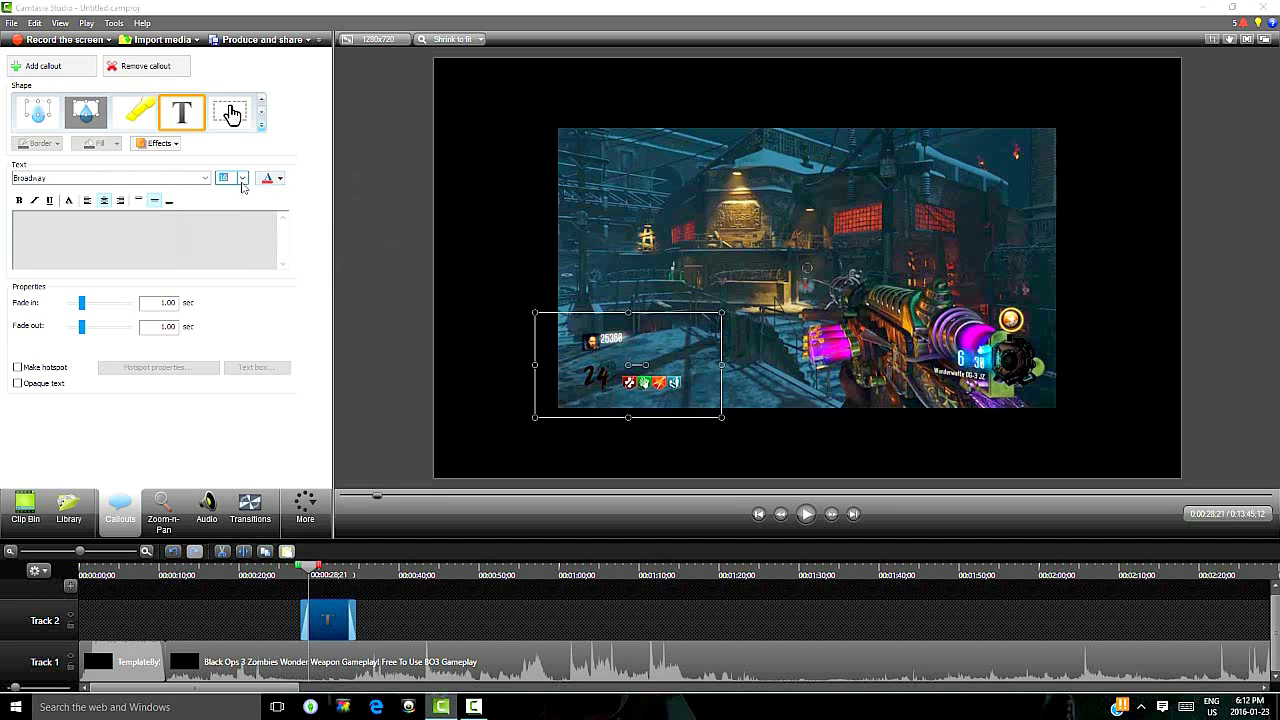
{"action": "left_click", "coordinate": [242, 178]}
{"action": "left_click", "coordinate": [225, 294]}
{"action": "type", "text": "lea"}
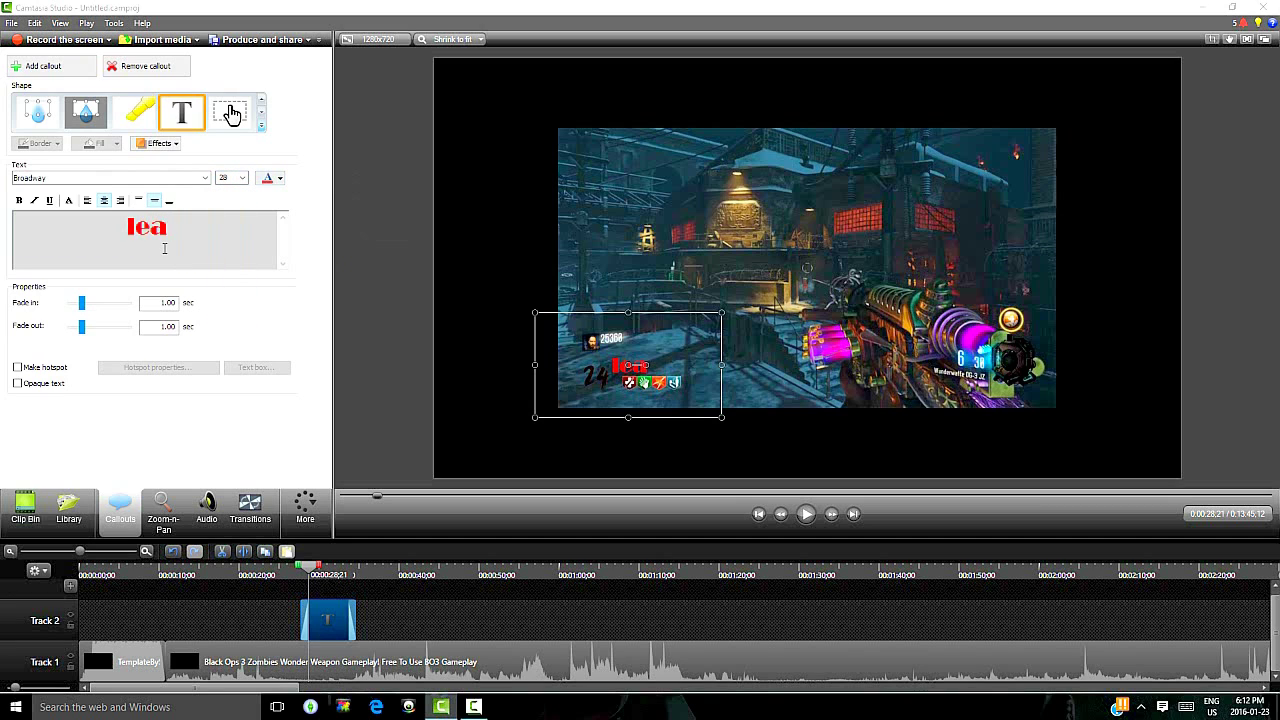
{"action": "type", "text": "ve a lik"}
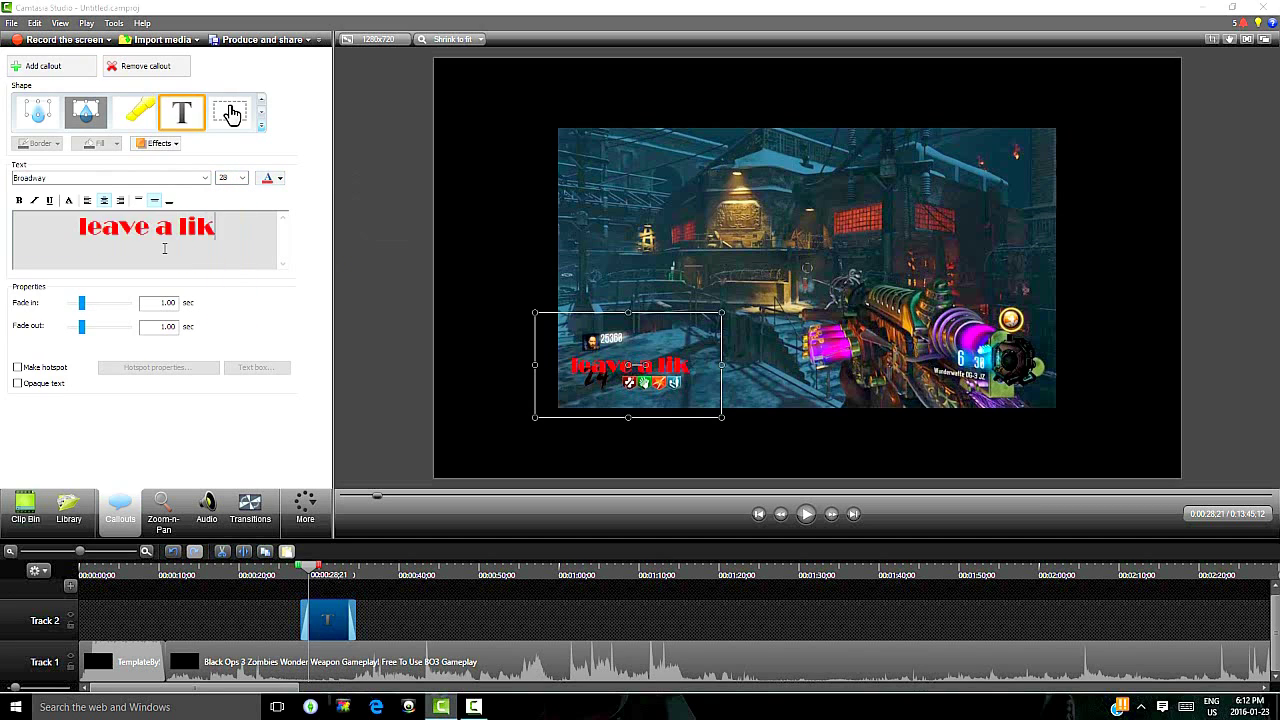
{"action": "type", "text": "e!"}
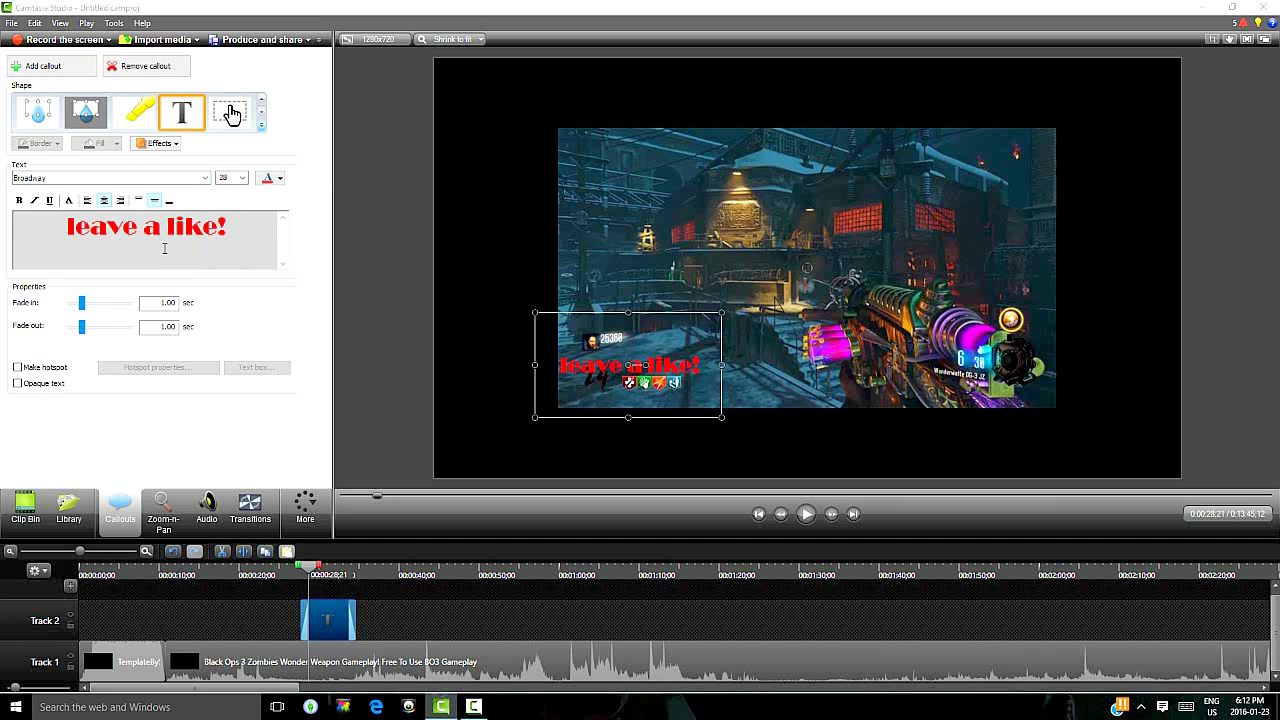
{"action": "left_click_drag", "start_coordinate": [635, 394], "coordinate": [645, 385]}
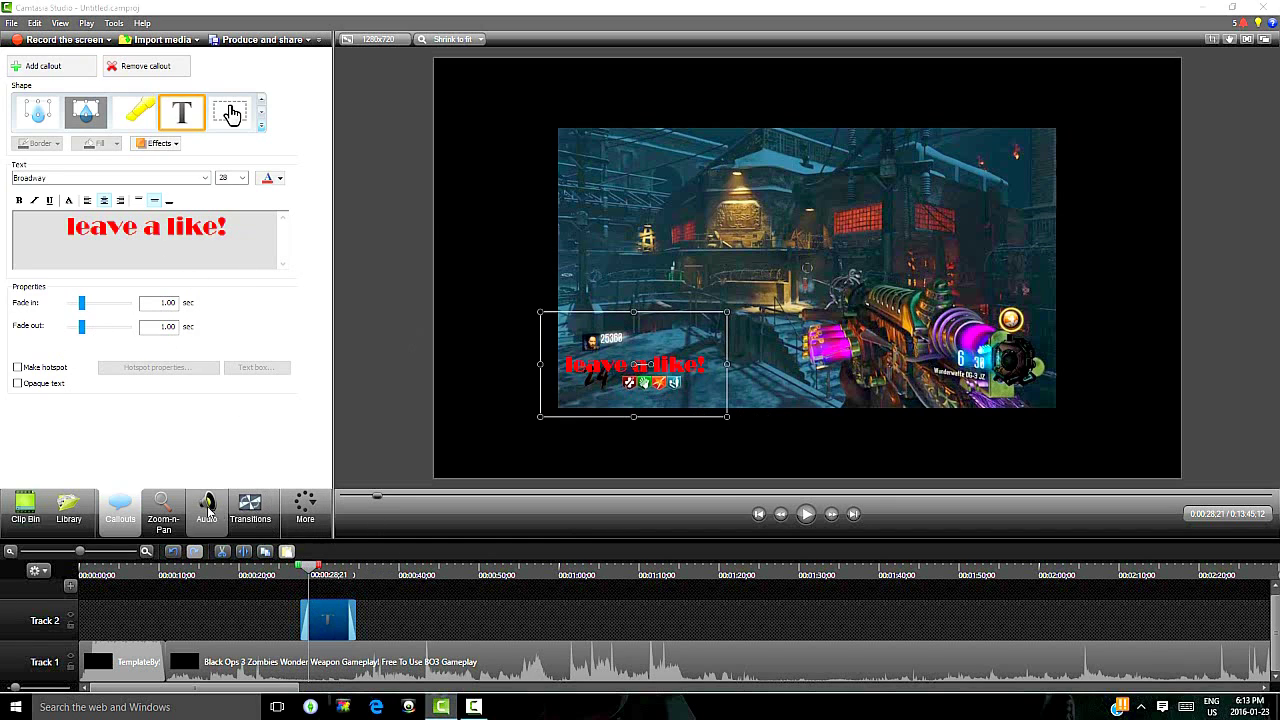
Drop the thumbs-up image on Track 3 beside the callout, extend it to six seconds, and preview
{"action": "left_click", "coordinate": [40, 513]}
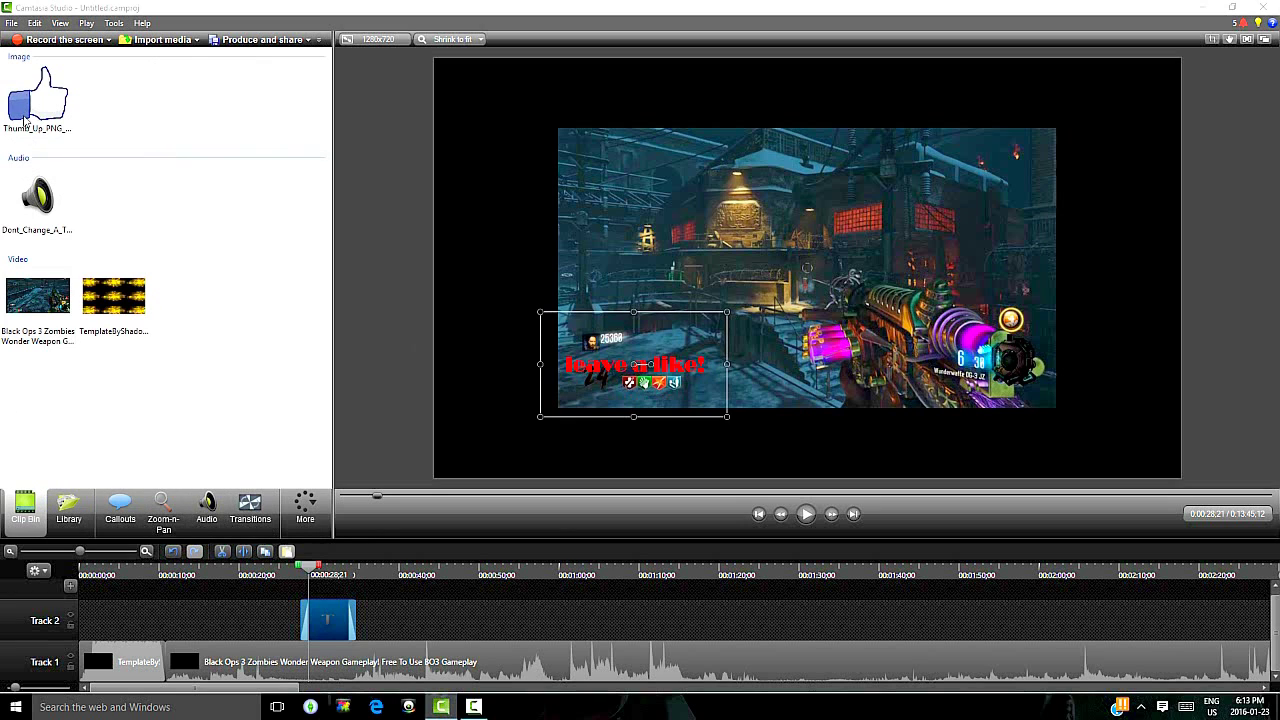
{"action": "left_click_drag", "start_coordinate": [14, 120], "coordinate": [215, 291]}
{"action": "left_click_drag", "start_coordinate": [575, 397], "coordinate": [367, 598]}
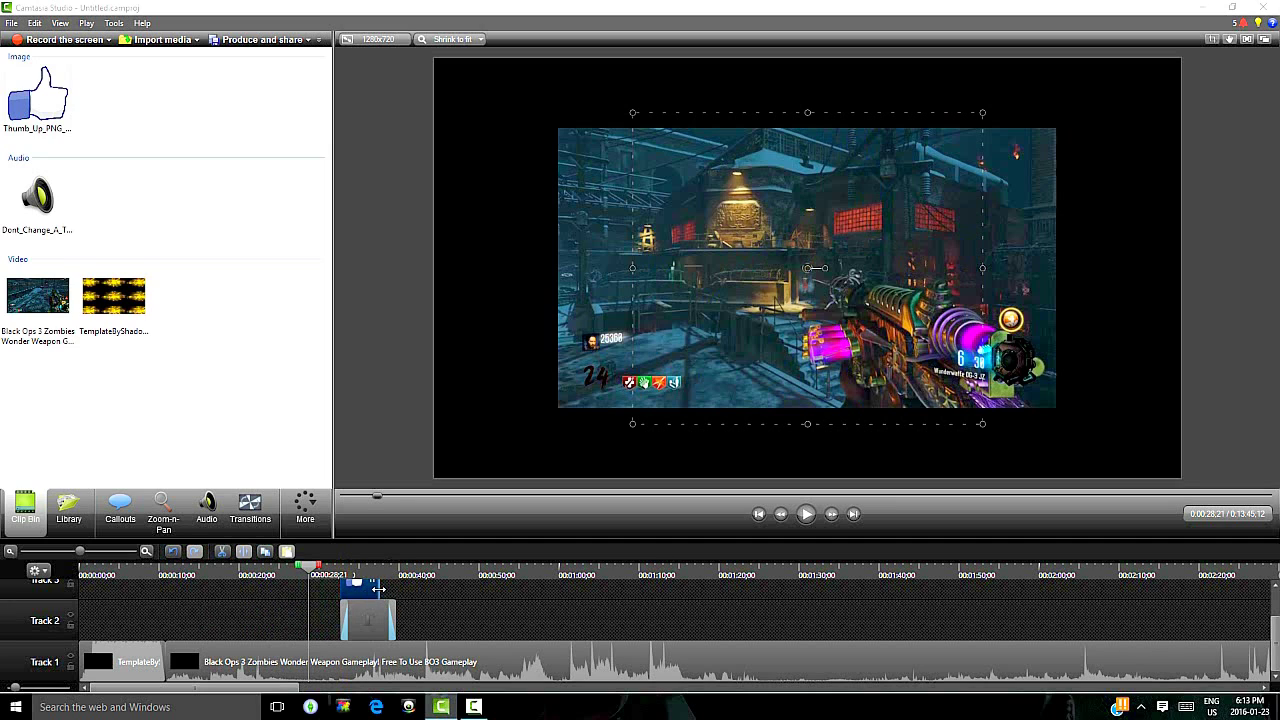
{"action": "left_click_drag", "start_coordinate": [377, 590], "coordinate": [395, 591]}
{"action": "left_click", "coordinate": [806, 514]}
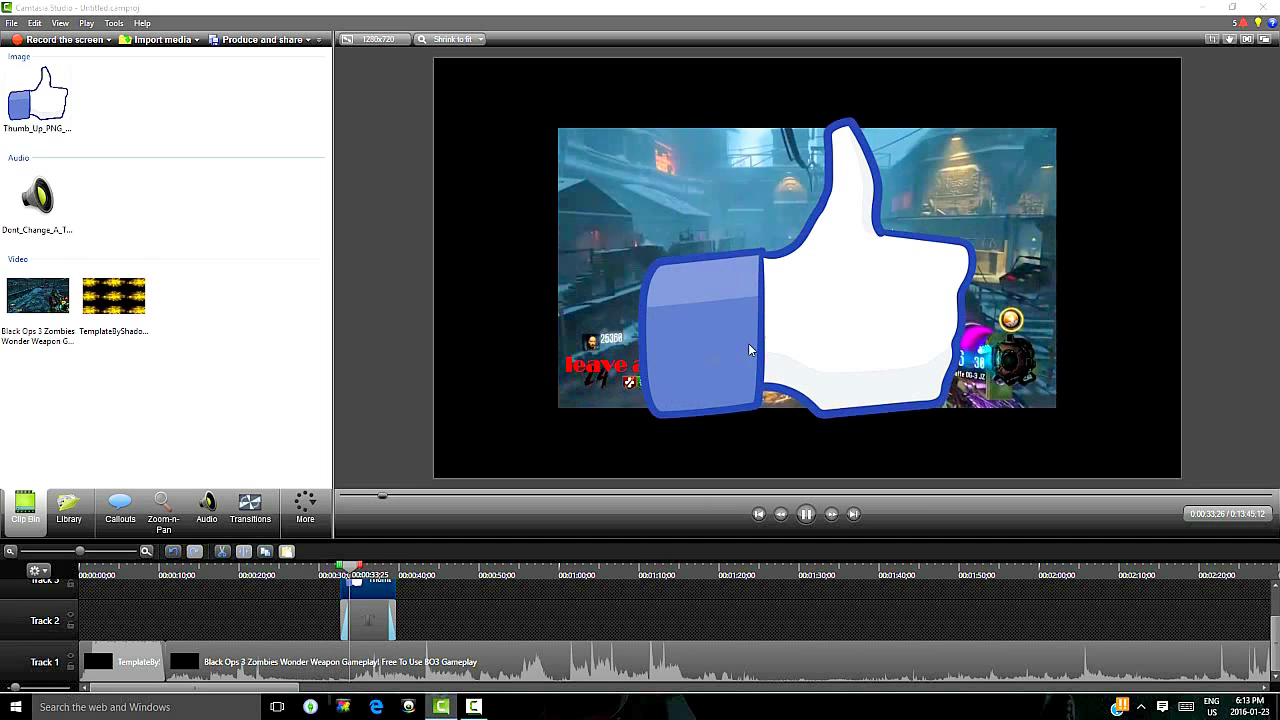
Shrink the thumbs-up and move it beside the 'leave a like!' text, then preview
{"action": "left_click", "coordinate": [805, 418]}
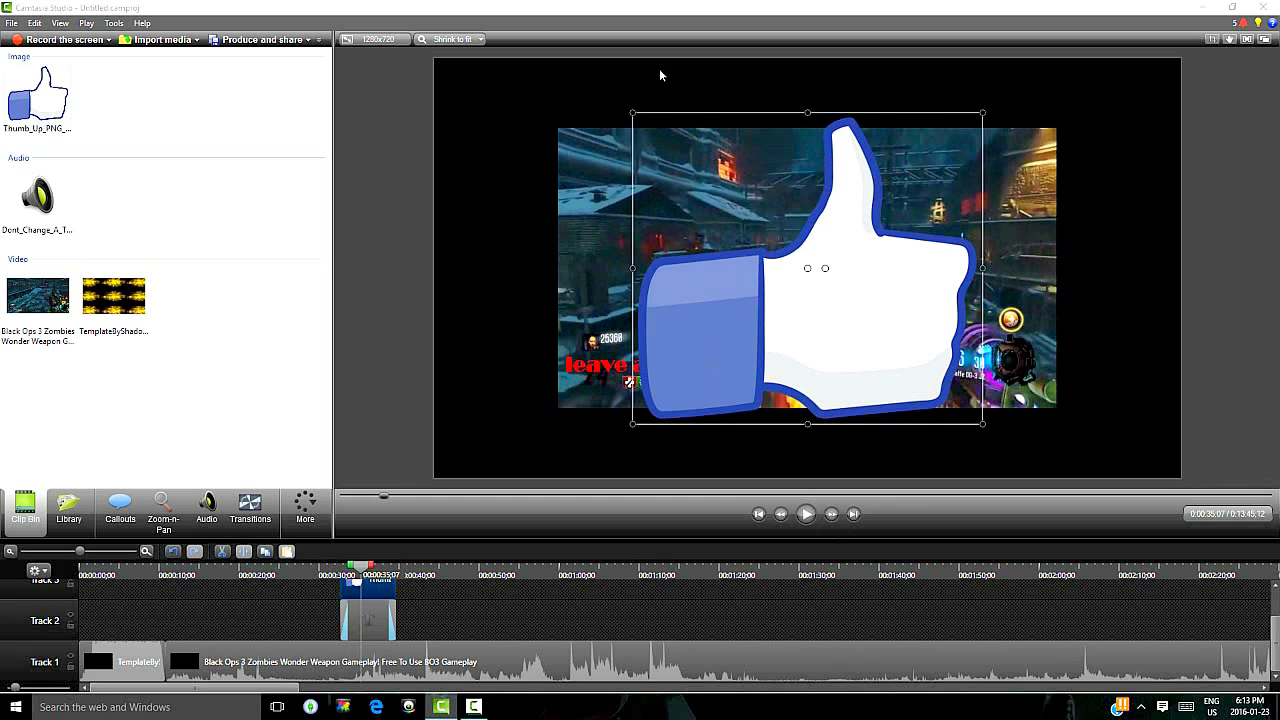
{"action": "scroll", "coordinate": [636, 110], "scroll_direction": "down", "scroll_amount": 3}
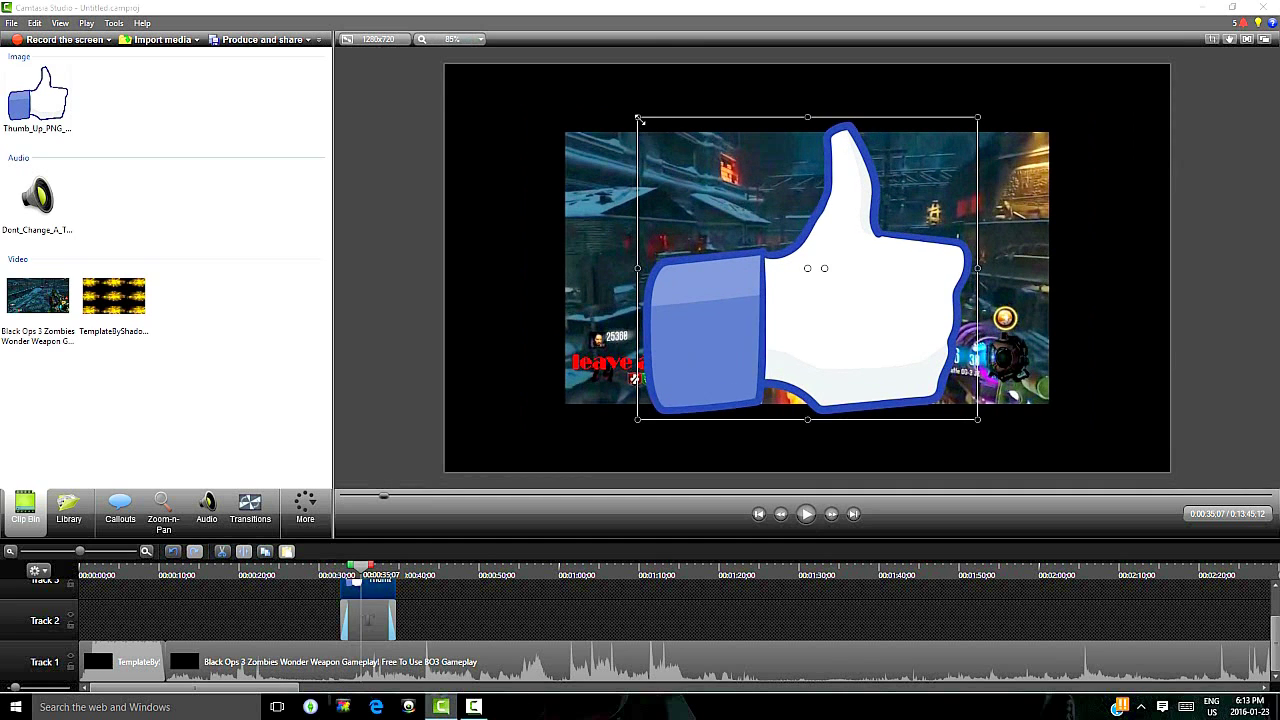
{"action": "left_click_drag", "start_coordinate": [638, 118], "coordinate": [852, 328]}
{"action": "left_click_drag", "start_coordinate": [907, 363], "coordinate": [743, 346]}
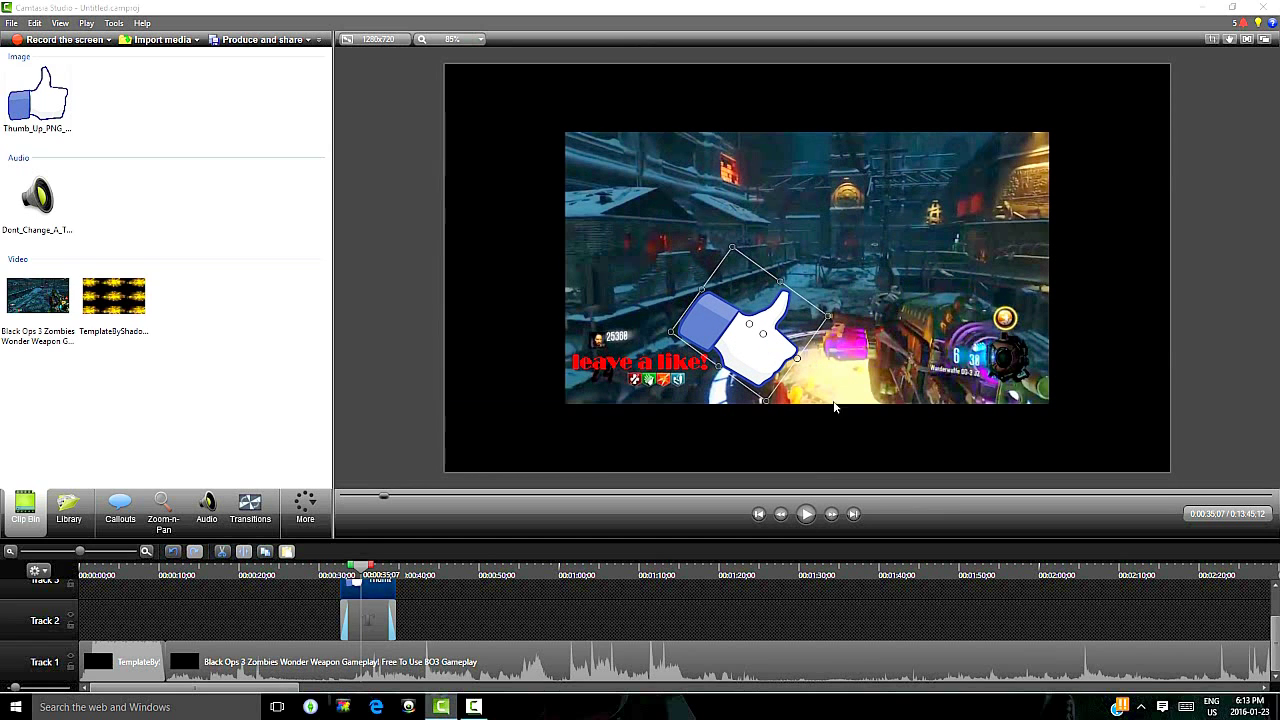
{"action": "left_click", "coordinate": [808, 515]}
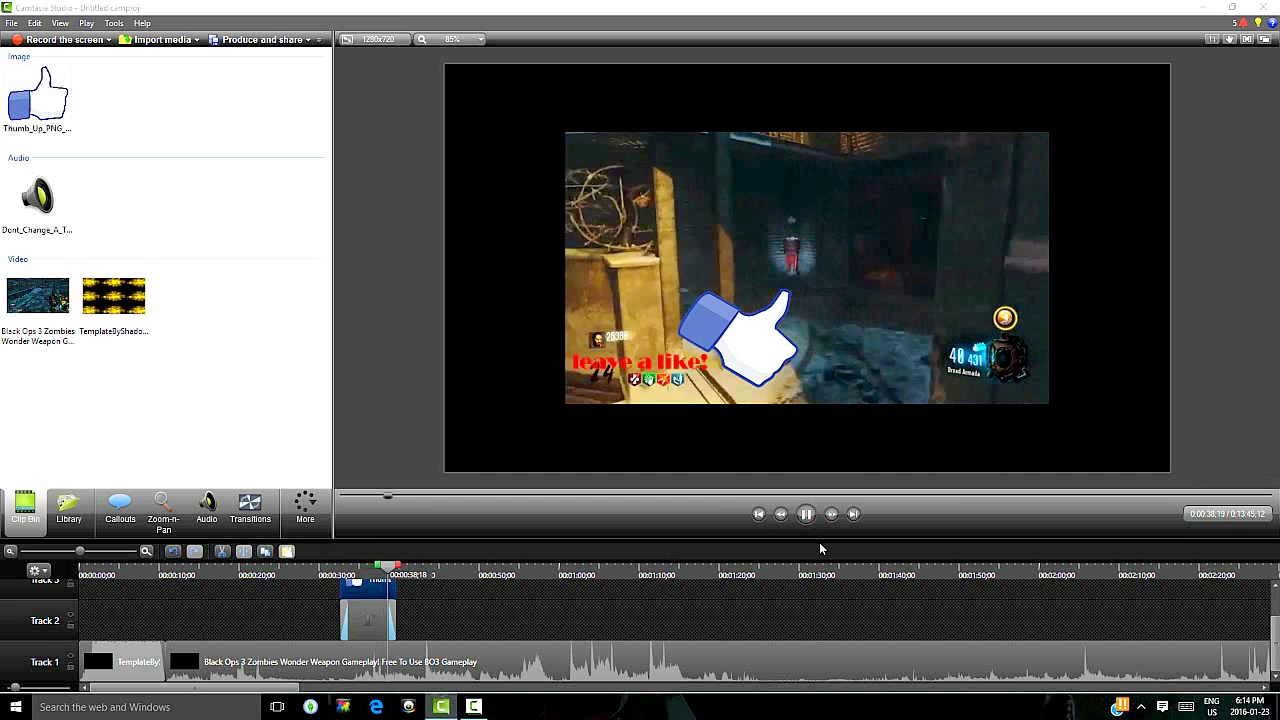
{"action": "left_click", "coordinate": [806, 514]}
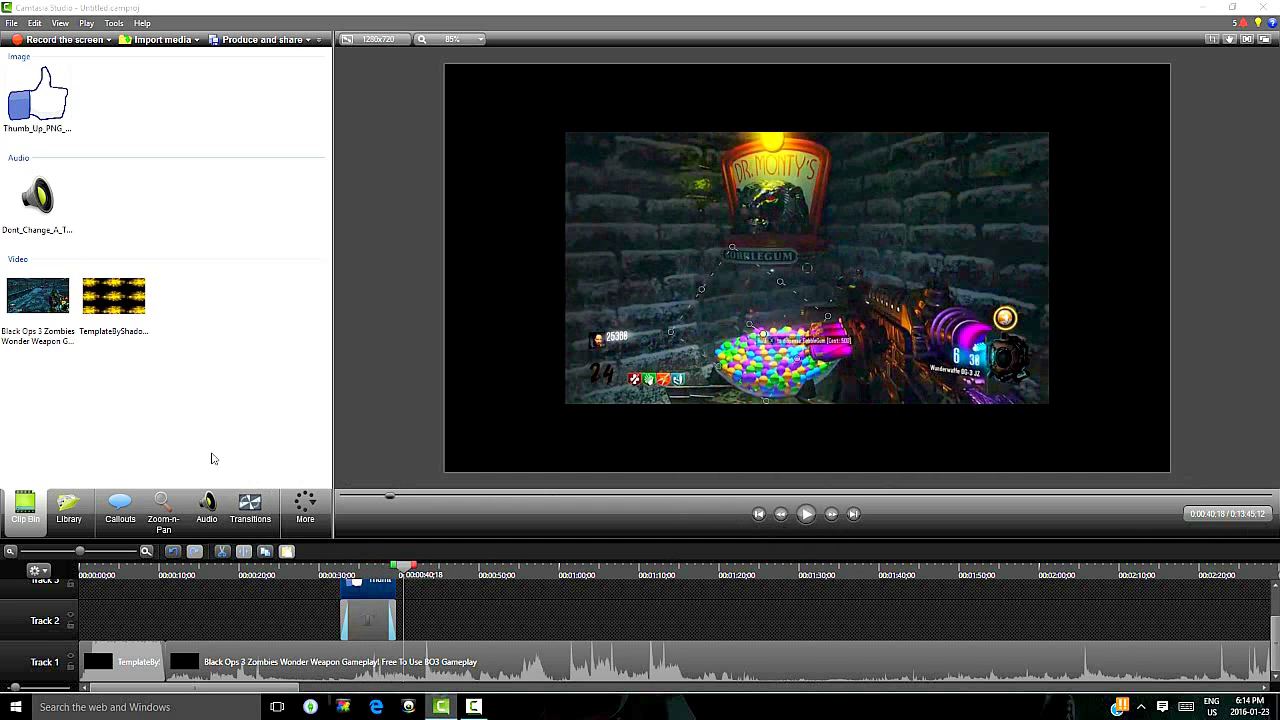
Move the callout and thumbs-up clips later in the timeline, to about 1:50
{"action": "mouse_move", "coordinate": [258, 507]}
{"action": "left_click_drag", "start_coordinate": [380, 615], "coordinate": [994, 622]}
{"action": "left_click_drag", "start_coordinate": [370, 590], "coordinate": [986, 605]}
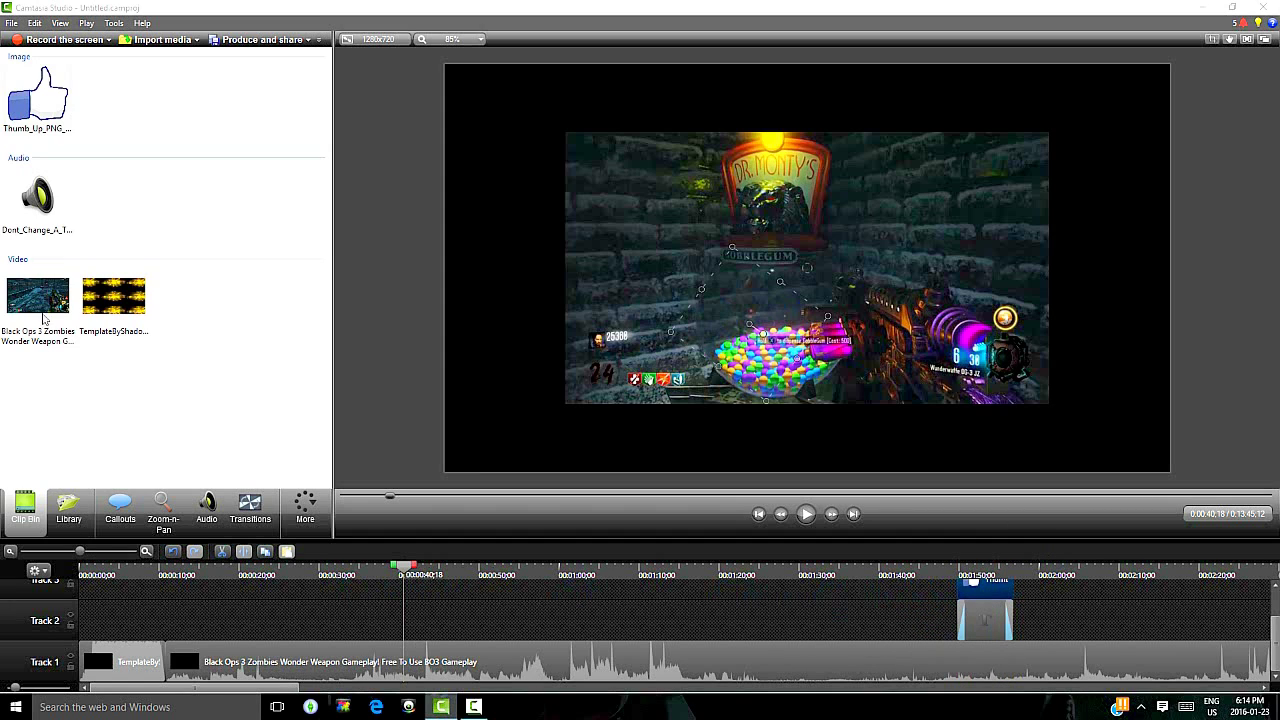
Apply the Fade through black transition to the thumbs-up clip on Track 3
{"action": "left_click", "coordinate": [250, 510]}
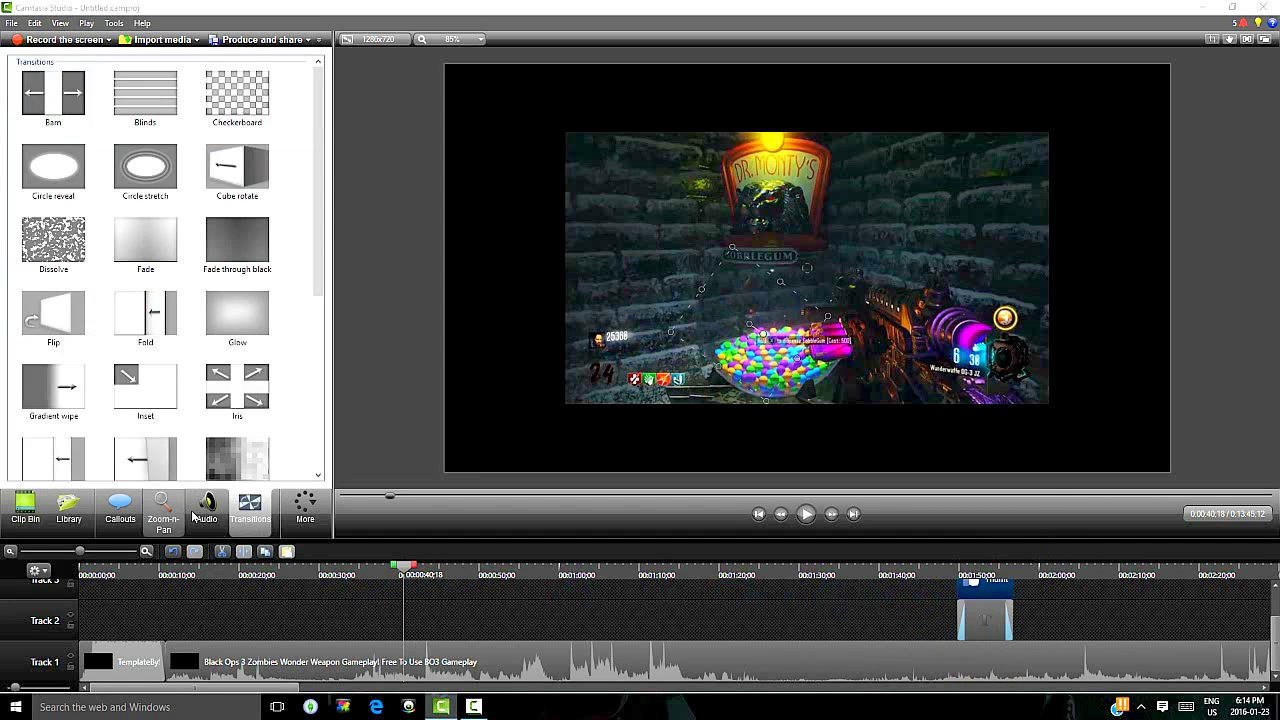
{"action": "left_click", "coordinate": [192, 510]}
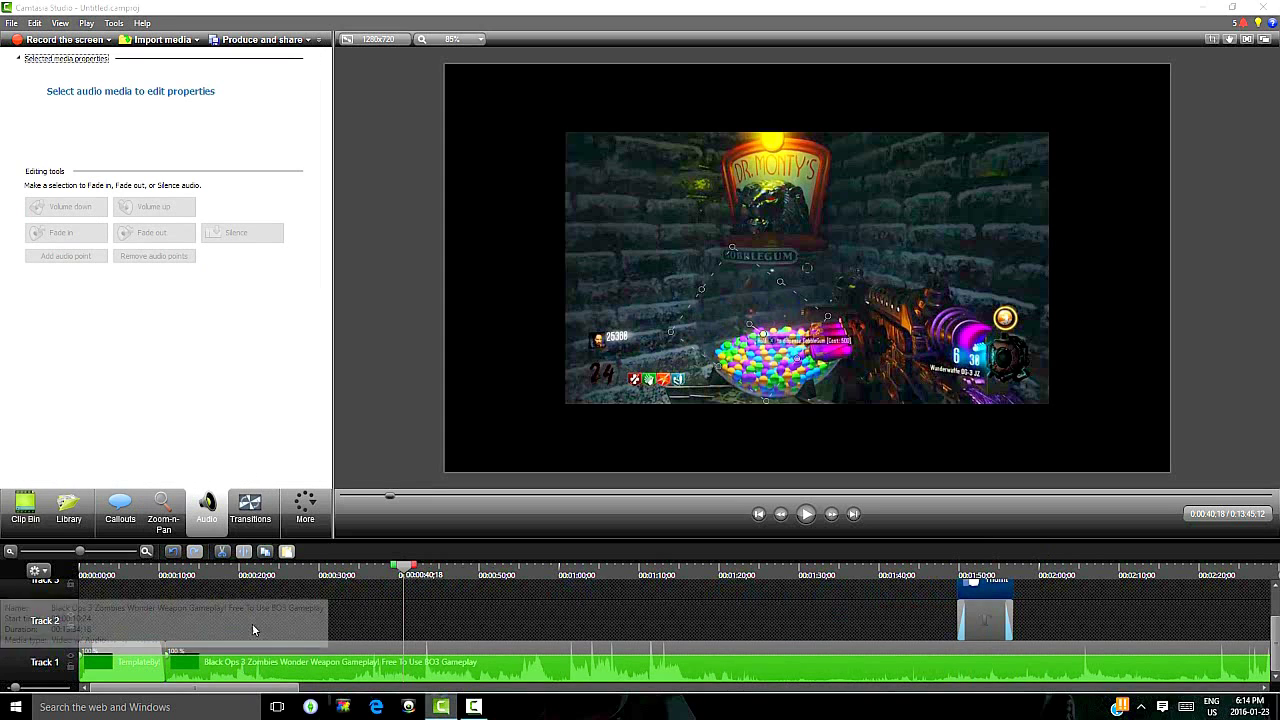
{"action": "left_click", "coordinate": [233, 500]}
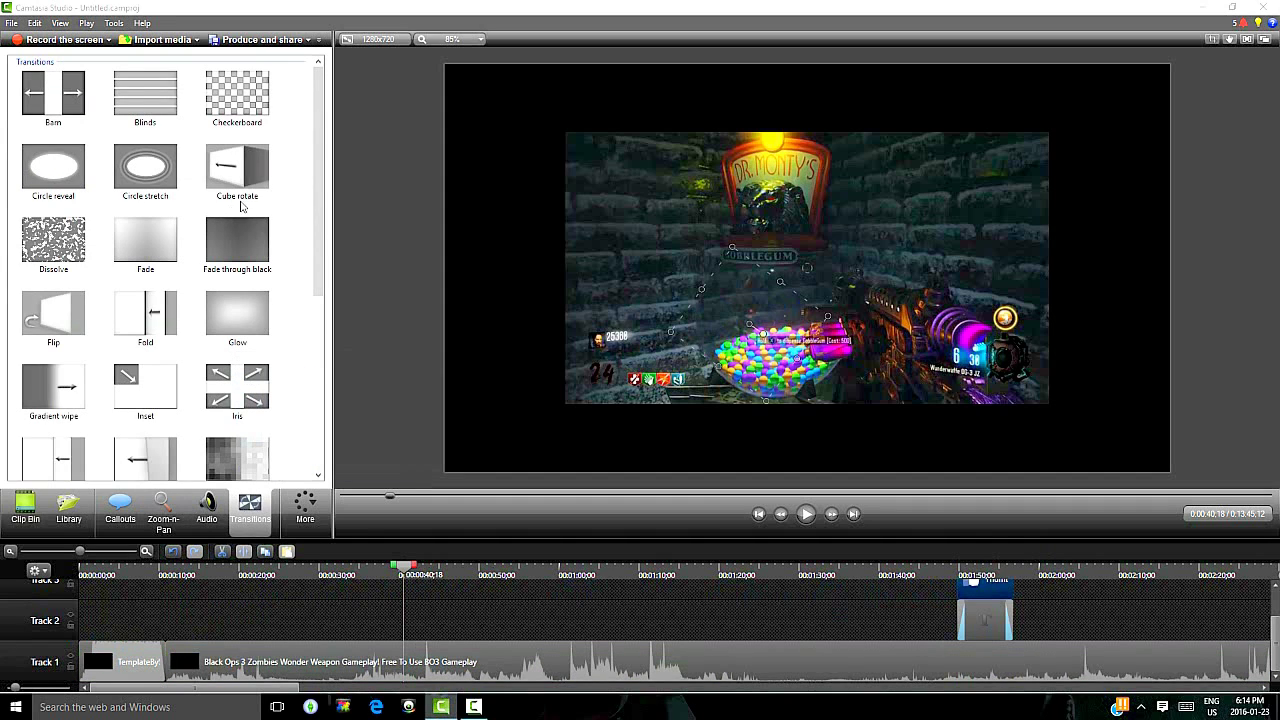
{"action": "left_click", "coordinate": [245, 272]}
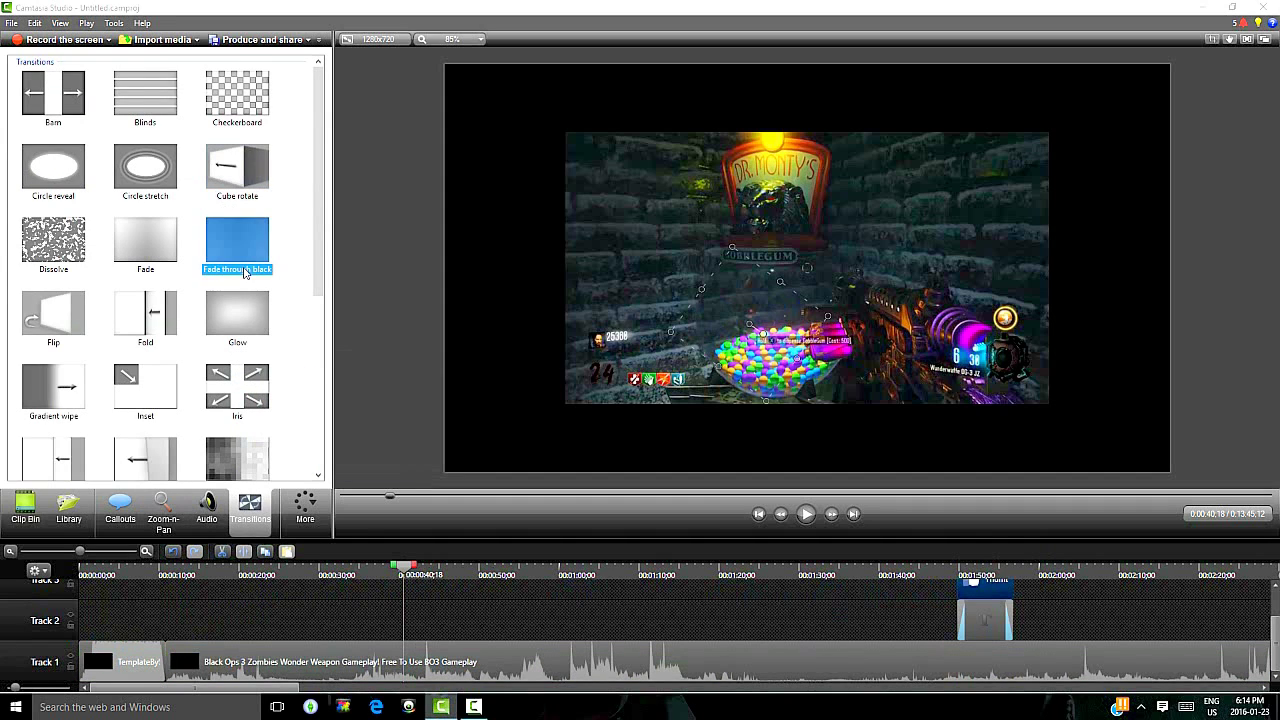
{"action": "left_click", "coordinate": [150, 272]}
{"action": "left_click_drag", "start_coordinate": [155, 262], "coordinate": [966, 594]}
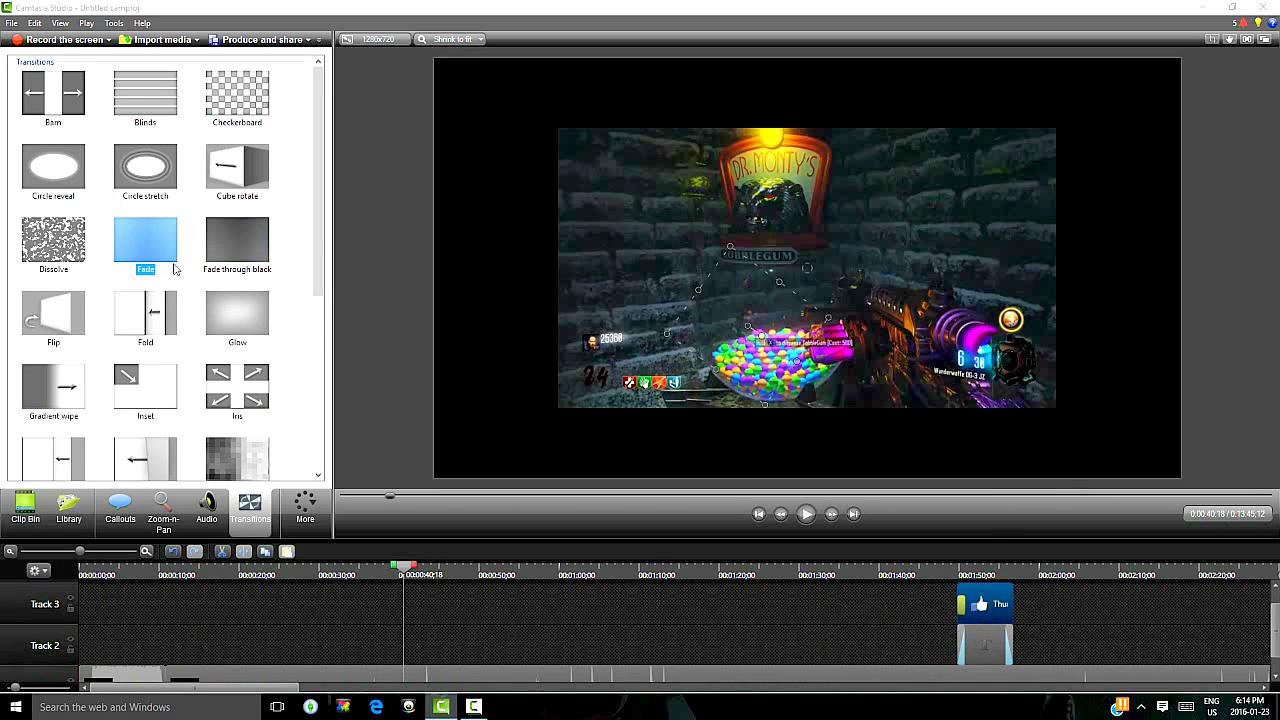
{"action": "left_click_drag", "start_coordinate": [222, 258], "coordinate": [698, 479]}
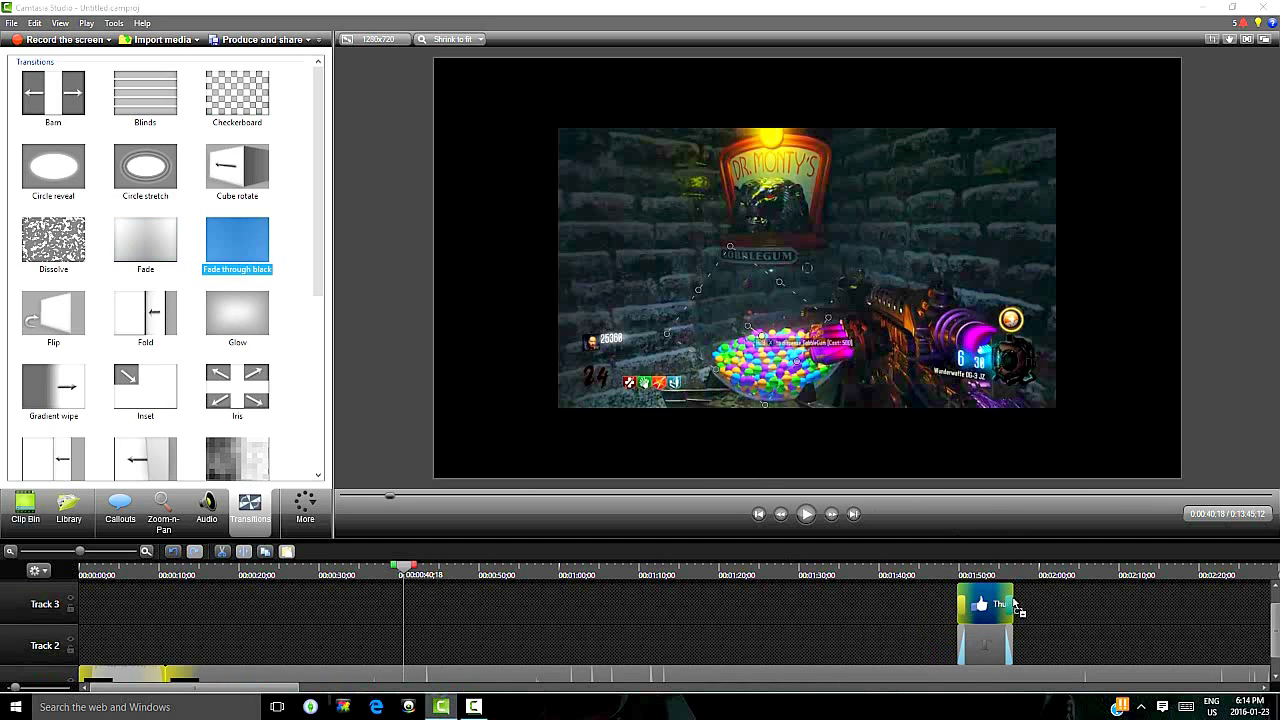
{"action": "left_click_drag", "start_coordinate": [1017, 605], "coordinate": [1017, 605]}
Play back from 1:45 to check the thumbs-up transition
{"action": "scroll", "coordinate": [960, 604], "scroll_direction": "down", "scroll_amount": 1}
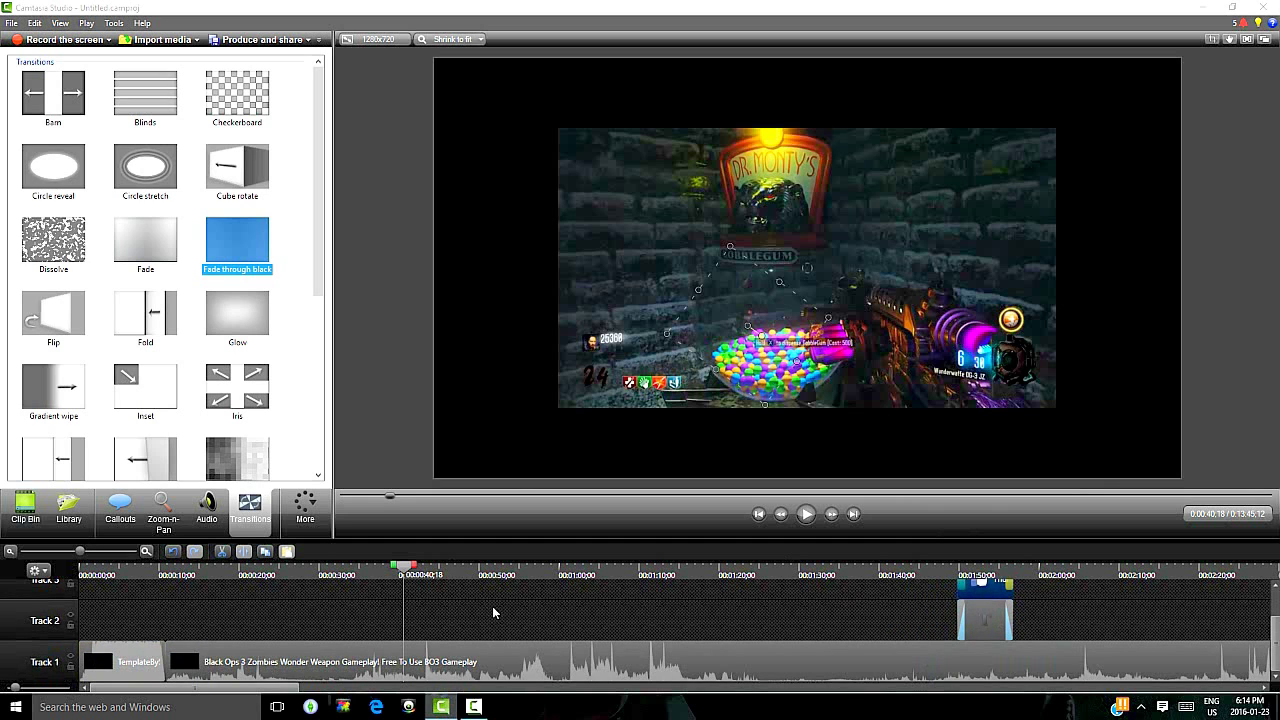
{"action": "scroll", "coordinate": [492, 609], "scroll_direction": "up", "scroll_amount": 1}
{"action": "left_click_drag", "start_coordinate": [492, 612], "coordinate": [938, 642]}
{"action": "left_click", "coordinate": [808, 513]}
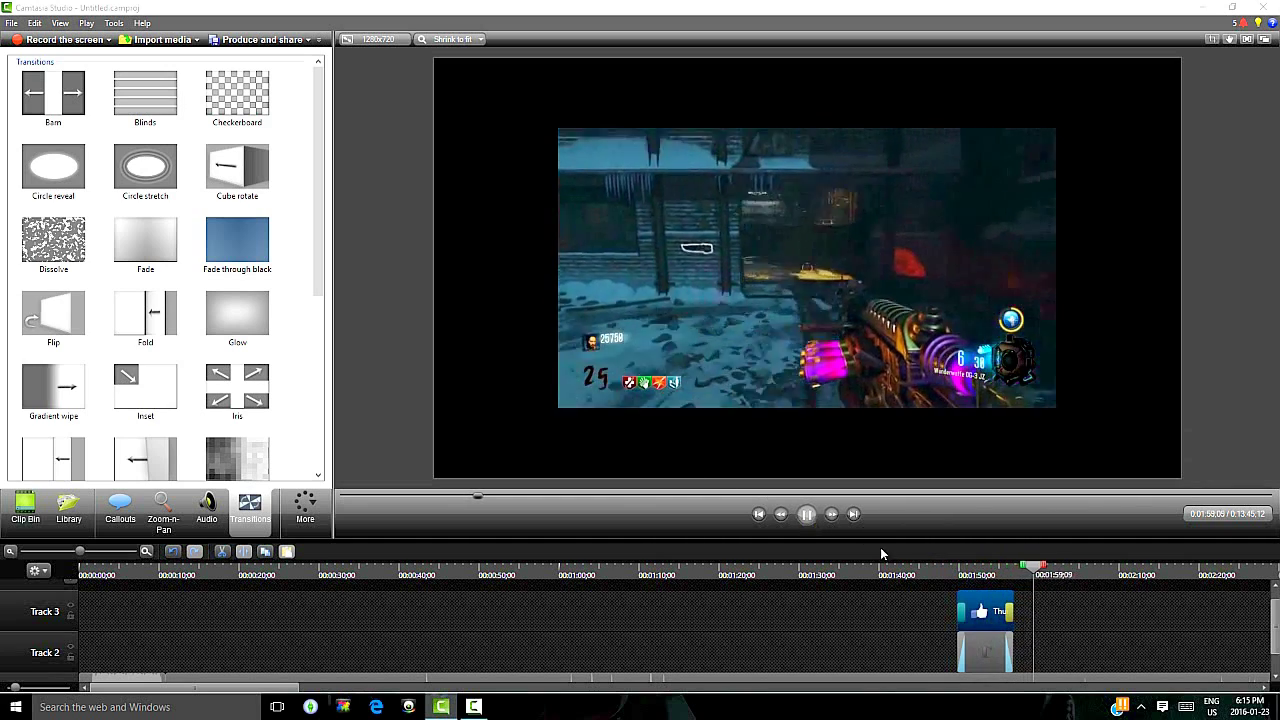
Stop playback and bring the playhead back near the start of the project
{"action": "left_click", "coordinate": [1030, 572]}
{"action": "left_click_drag", "start_coordinate": [1034, 571], "coordinate": [167, 663]}
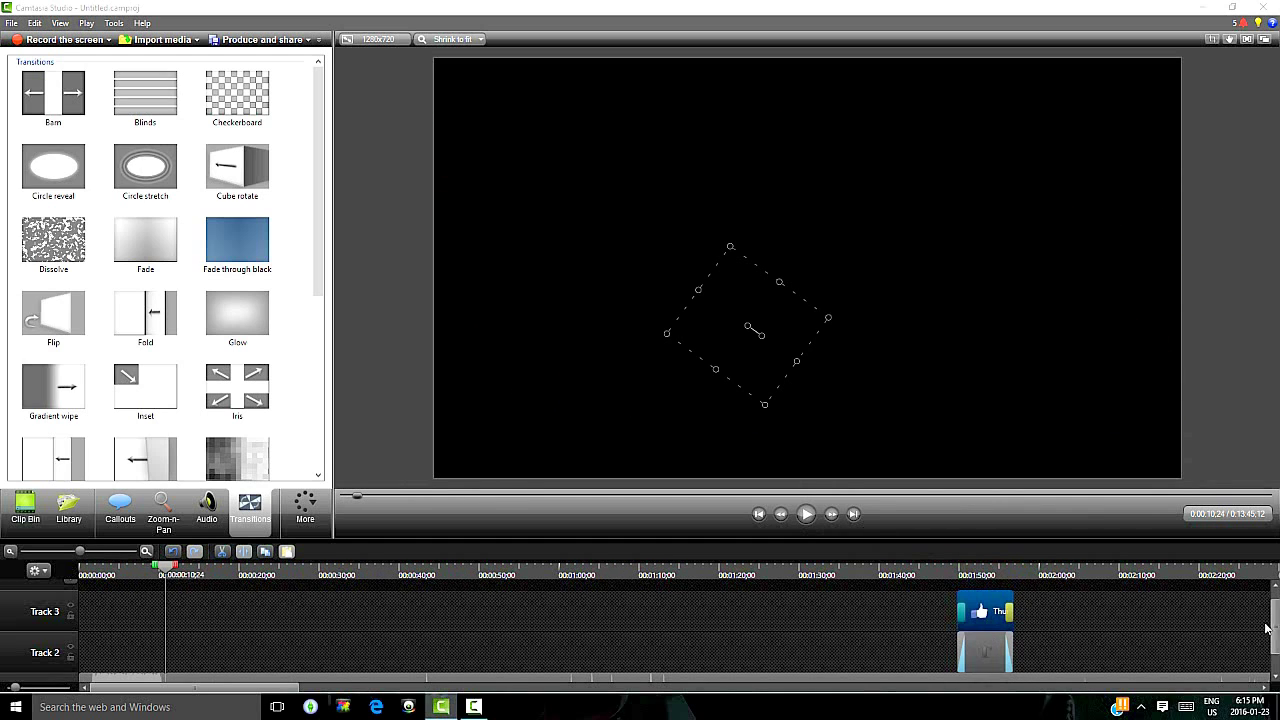
{"action": "left_click_drag", "start_coordinate": [1273, 628], "coordinate": [1276, 655]}
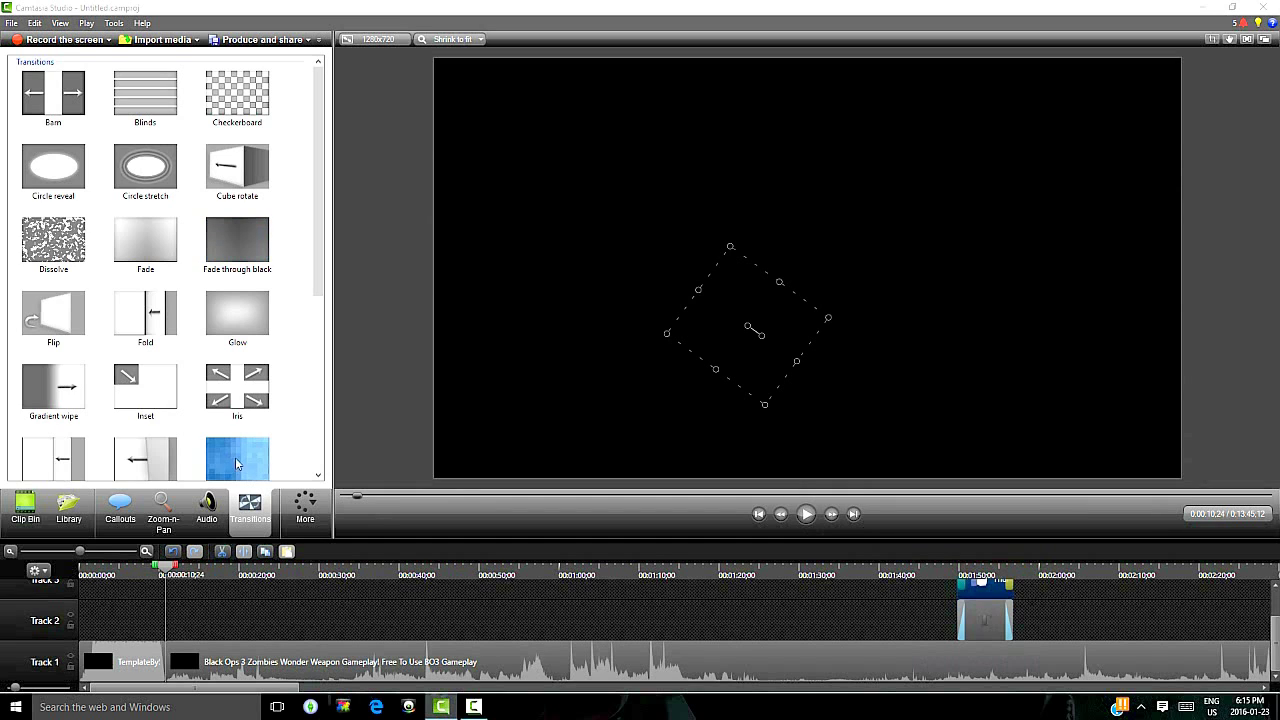
{"action": "scroll", "coordinate": [236, 421], "scroll_direction": "down", "scroll_amount": 1}
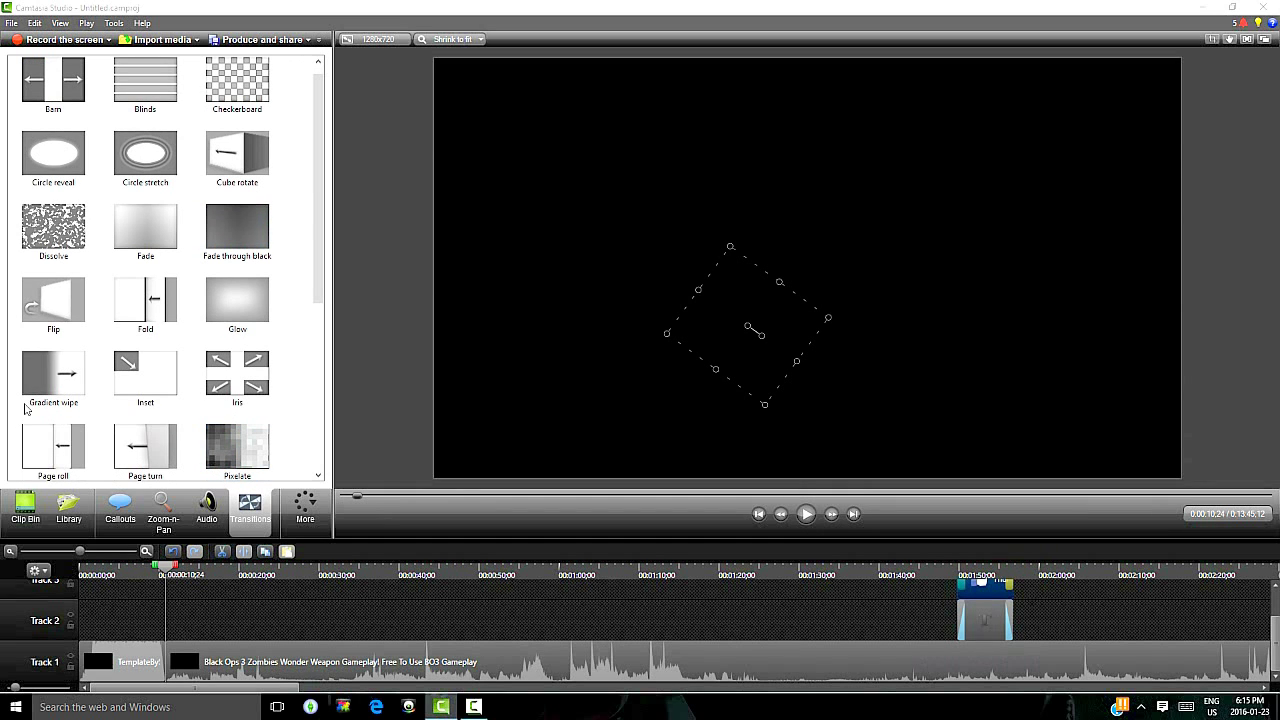
Add a Dissolve transition between the intro and gameplay clips on Track 1
{"action": "left_click_drag", "start_coordinate": [57, 256], "coordinate": [155, 608]}
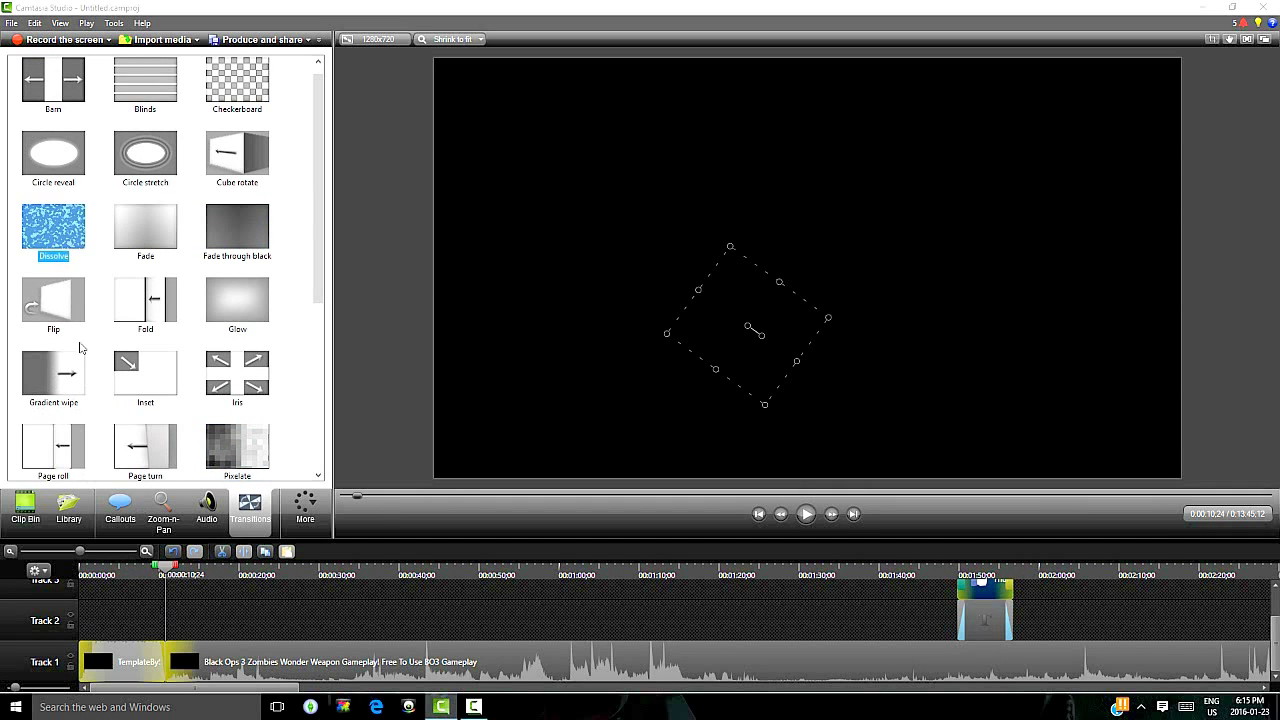
{"action": "left_click_drag", "start_coordinate": [82, 315], "coordinate": [79, 287]}
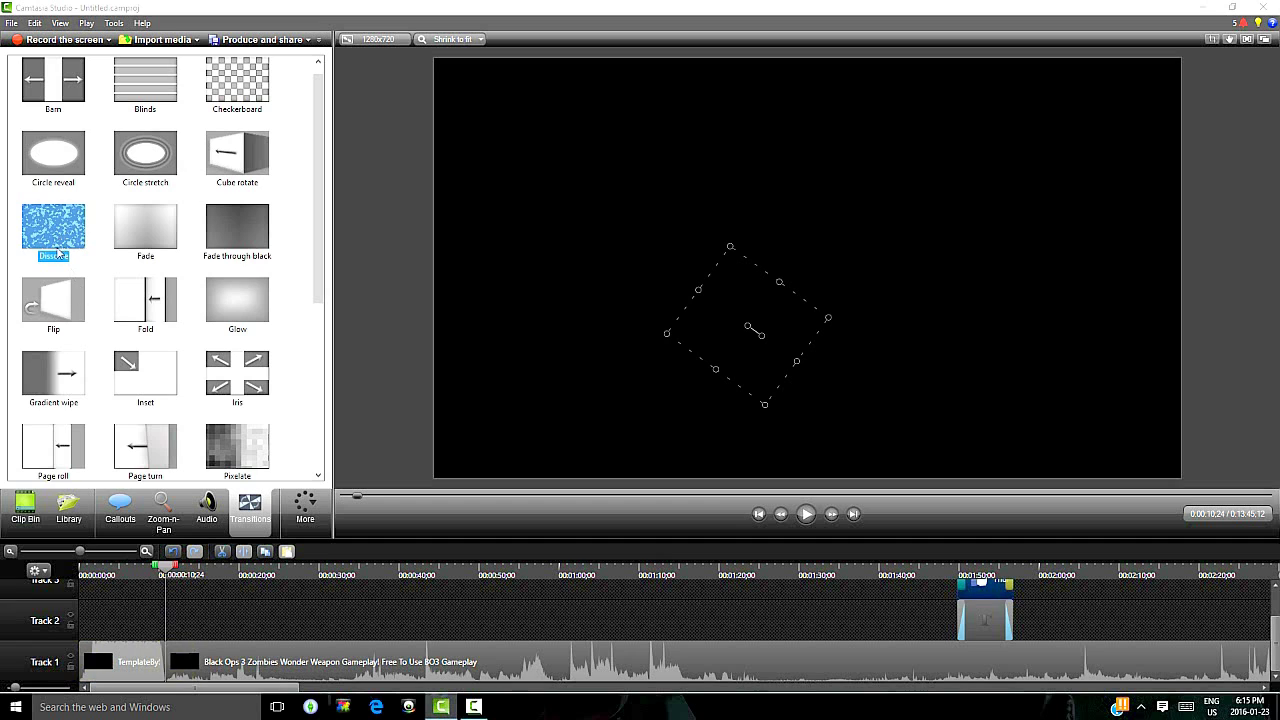
{"action": "left_click", "coordinate": [57, 253]}
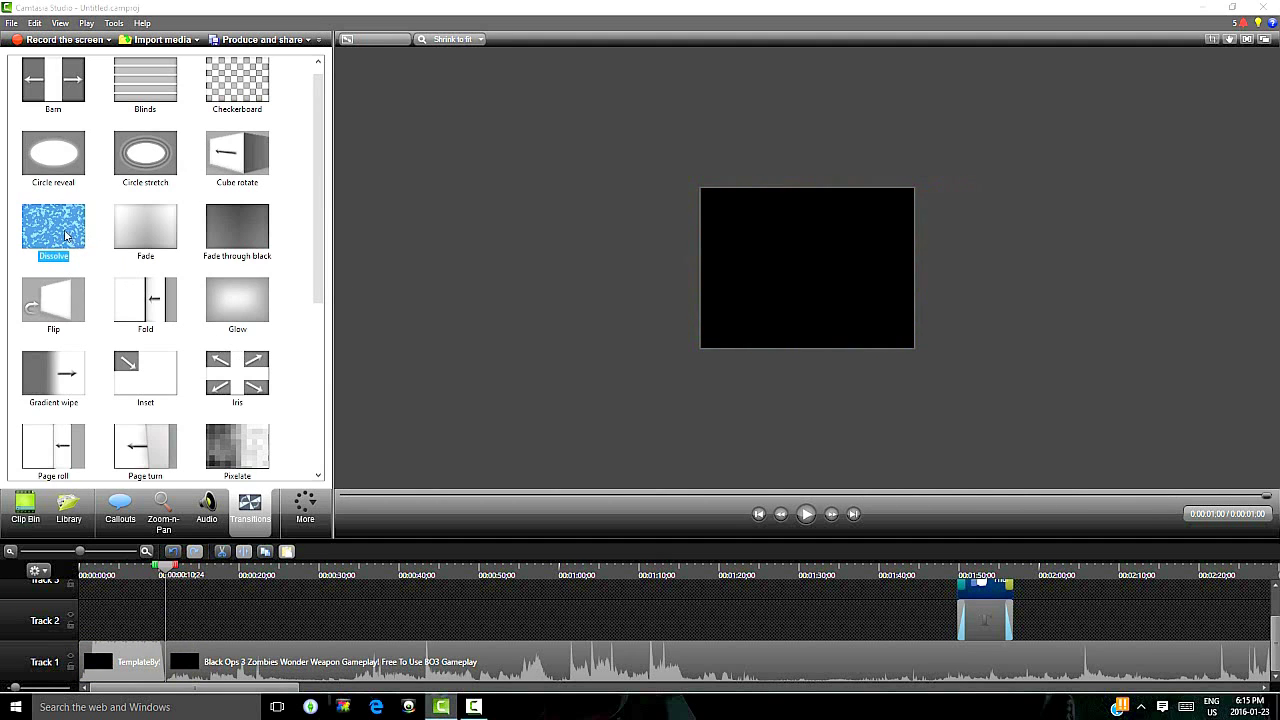
{"action": "left_click_drag", "start_coordinate": [69, 240], "coordinate": [109, 502]}
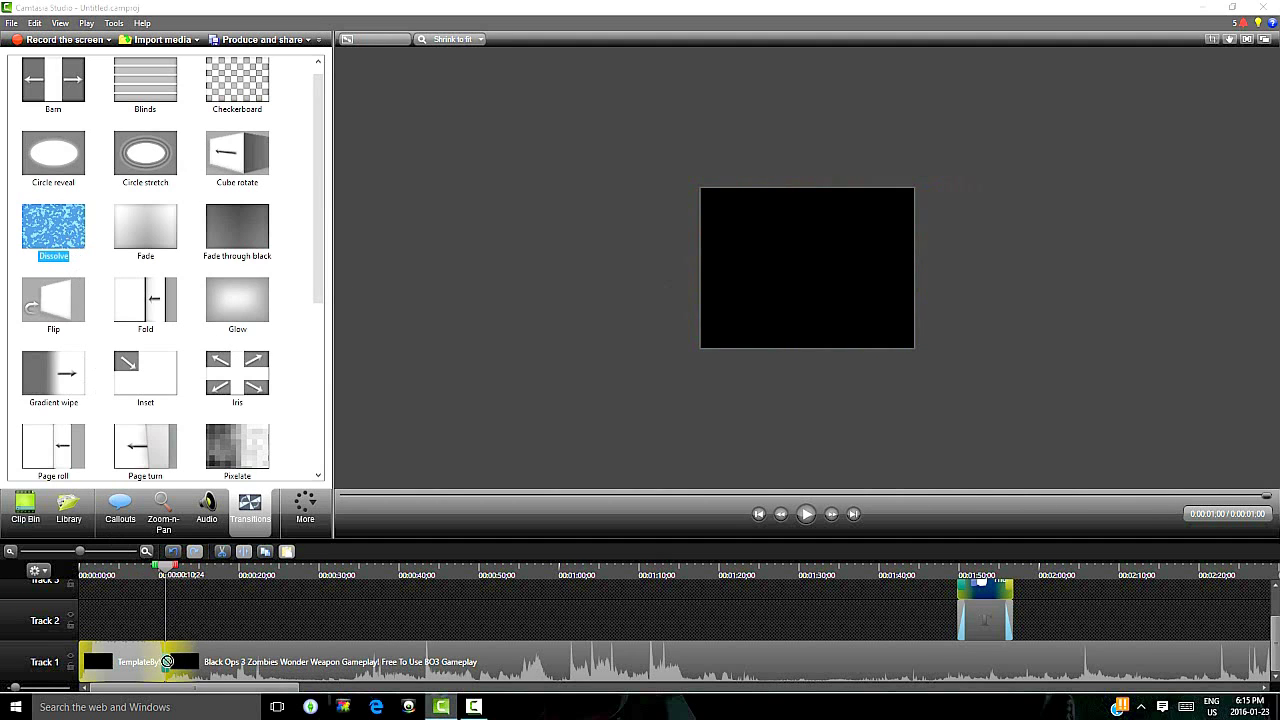
{"action": "left_click_drag", "start_coordinate": [167, 662], "coordinate": [167, 662]}
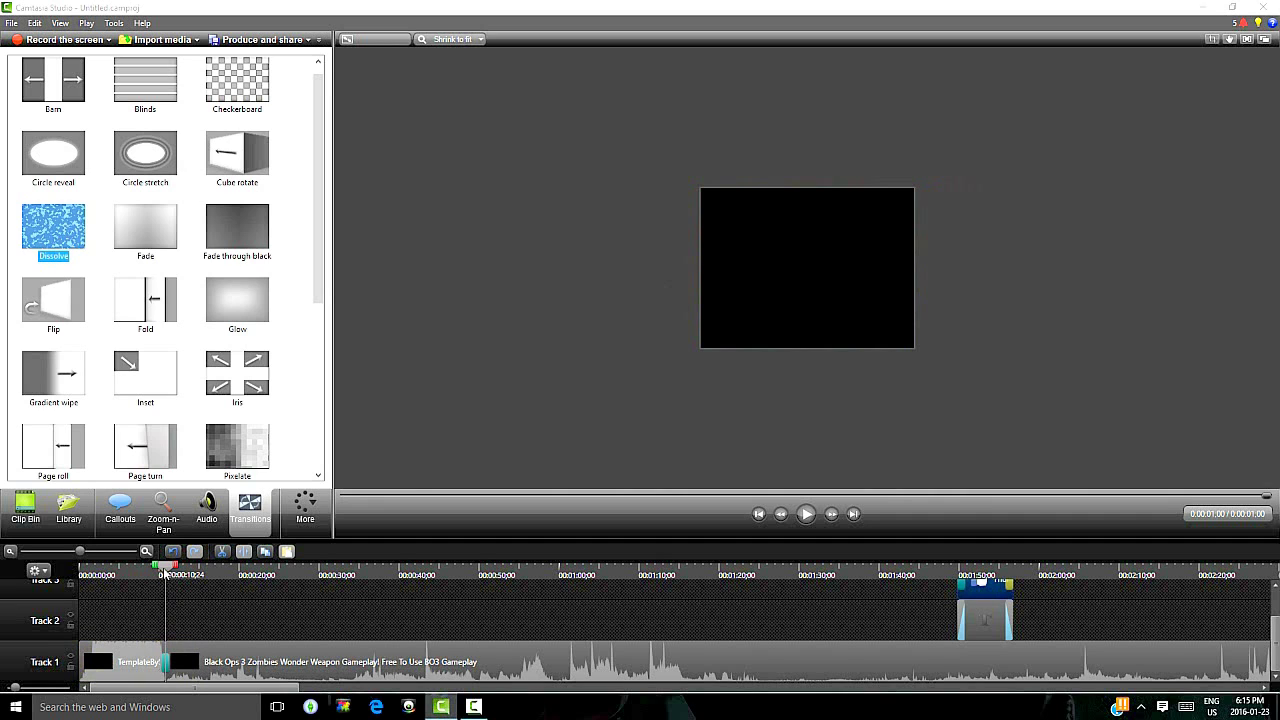
Play from just before the intro ends and pause after the dissolve
{"action": "left_click", "coordinate": [166, 575]}
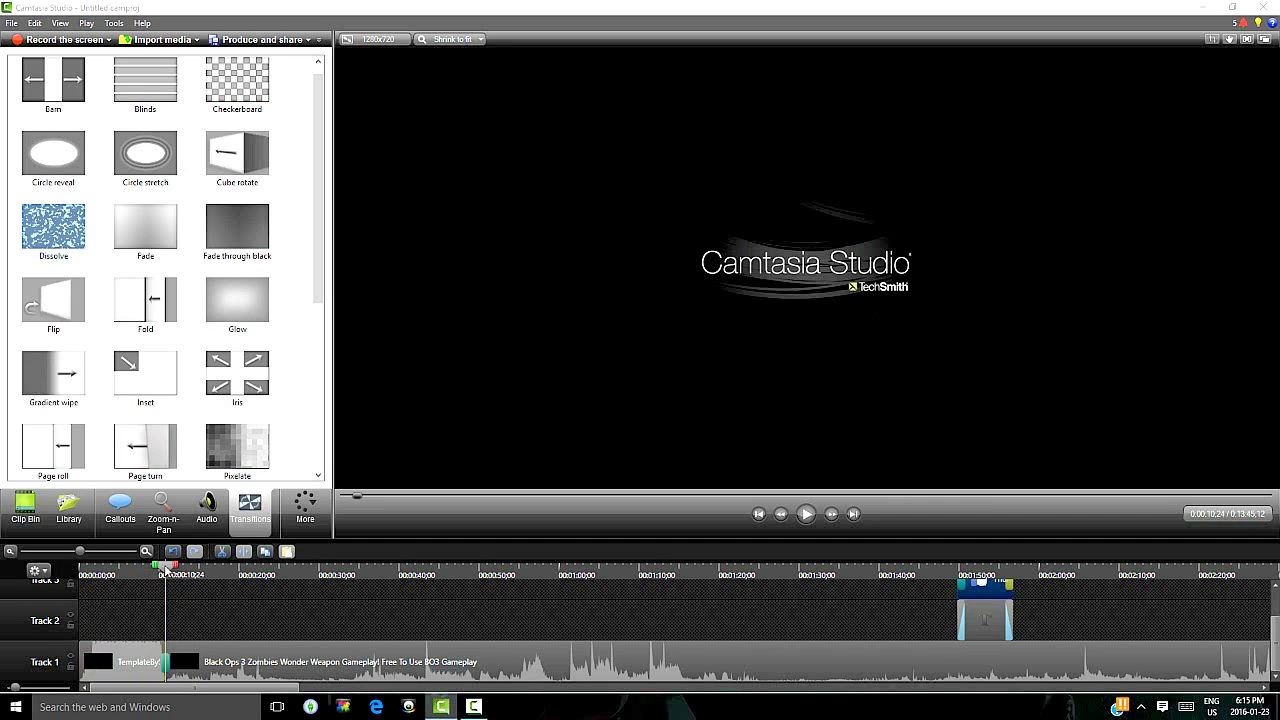
{"action": "left_click_drag", "start_coordinate": [166, 572], "coordinate": [153, 570]}
{"action": "key", "text": "space"}
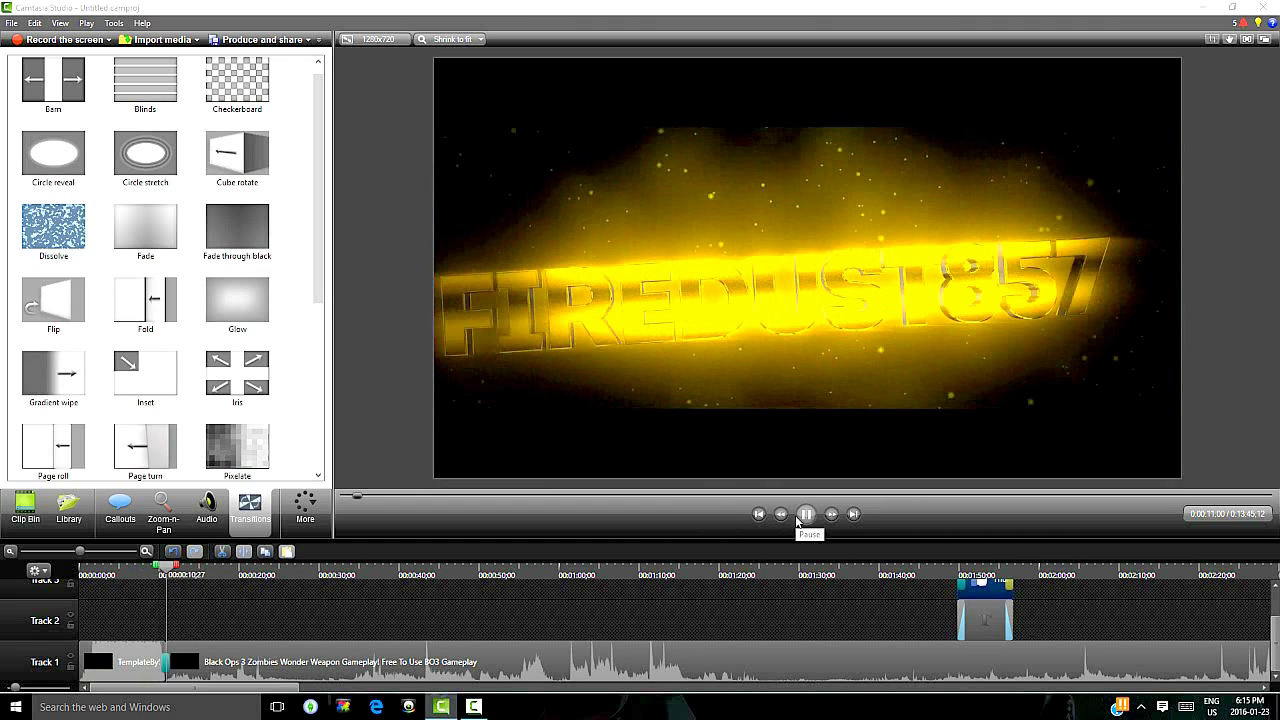
{"action": "left_click", "coordinate": [797, 520]}
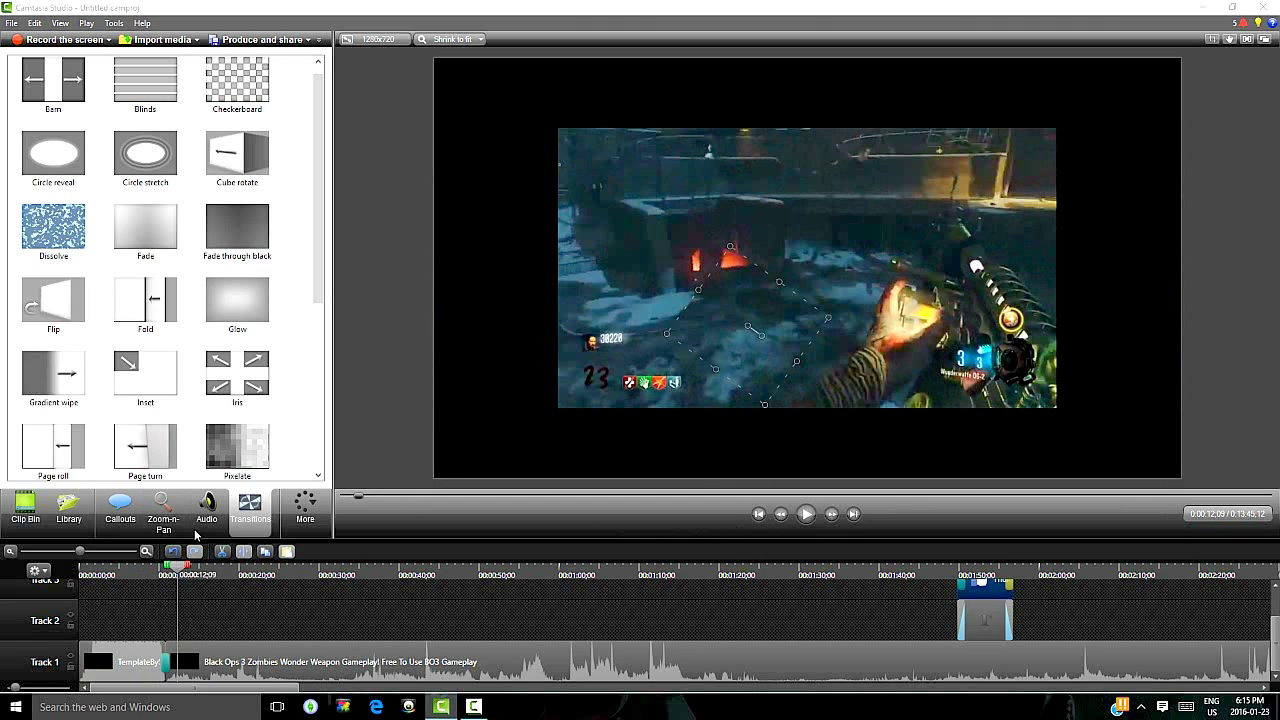
Drag Dont_Change_A_Thing.mp3 from the Clip Bin onto Track 2, starting at the playhead around 0:12
{"action": "left_click", "coordinate": [17, 513]}
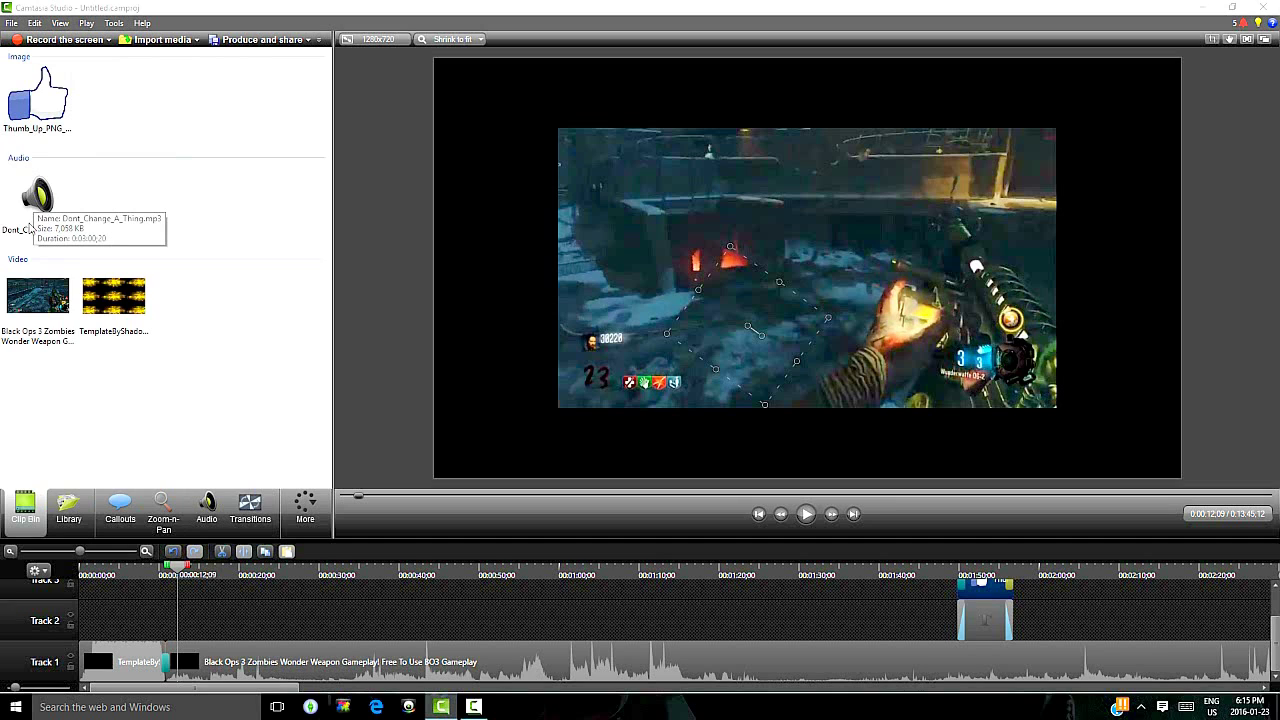
{"action": "left_click_drag", "start_coordinate": [27, 223], "coordinate": [267, 662]}
{"action": "left_click_drag", "start_coordinate": [187, 622], "coordinate": [563, 630]}
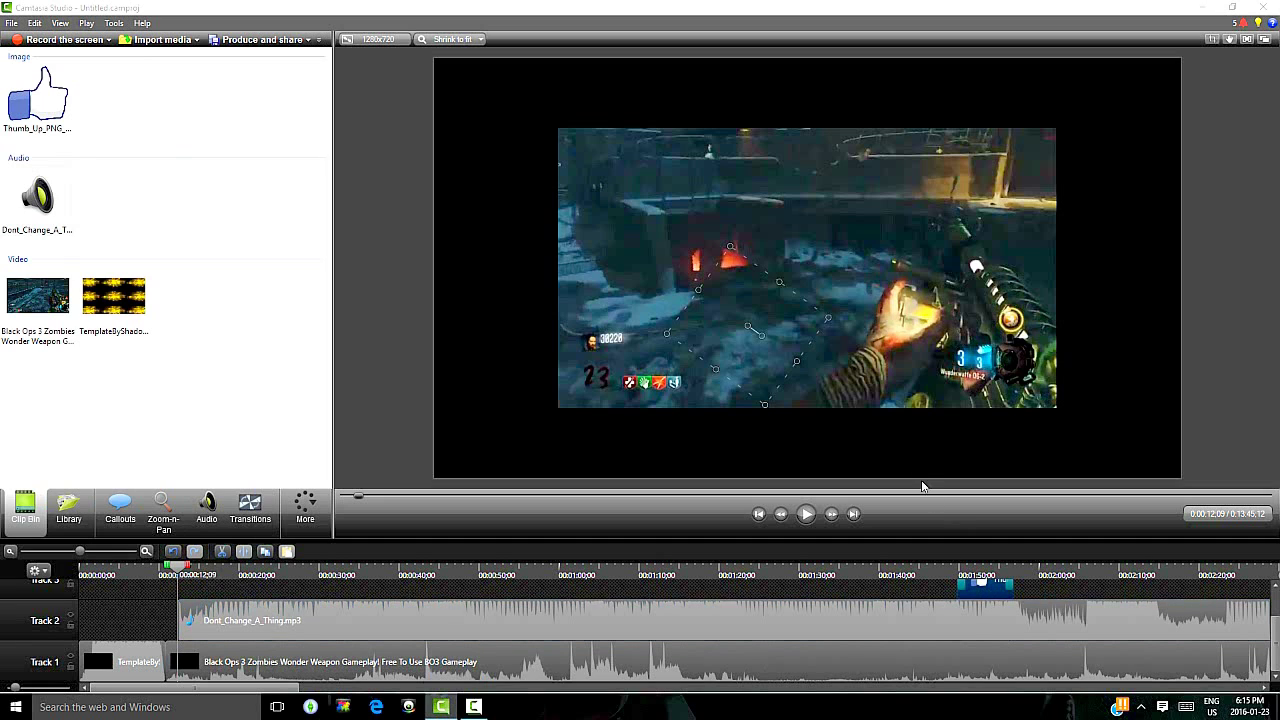
{"action": "scroll", "coordinate": [1231, 633], "scroll_direction": "up", "scroll_amount": 1}
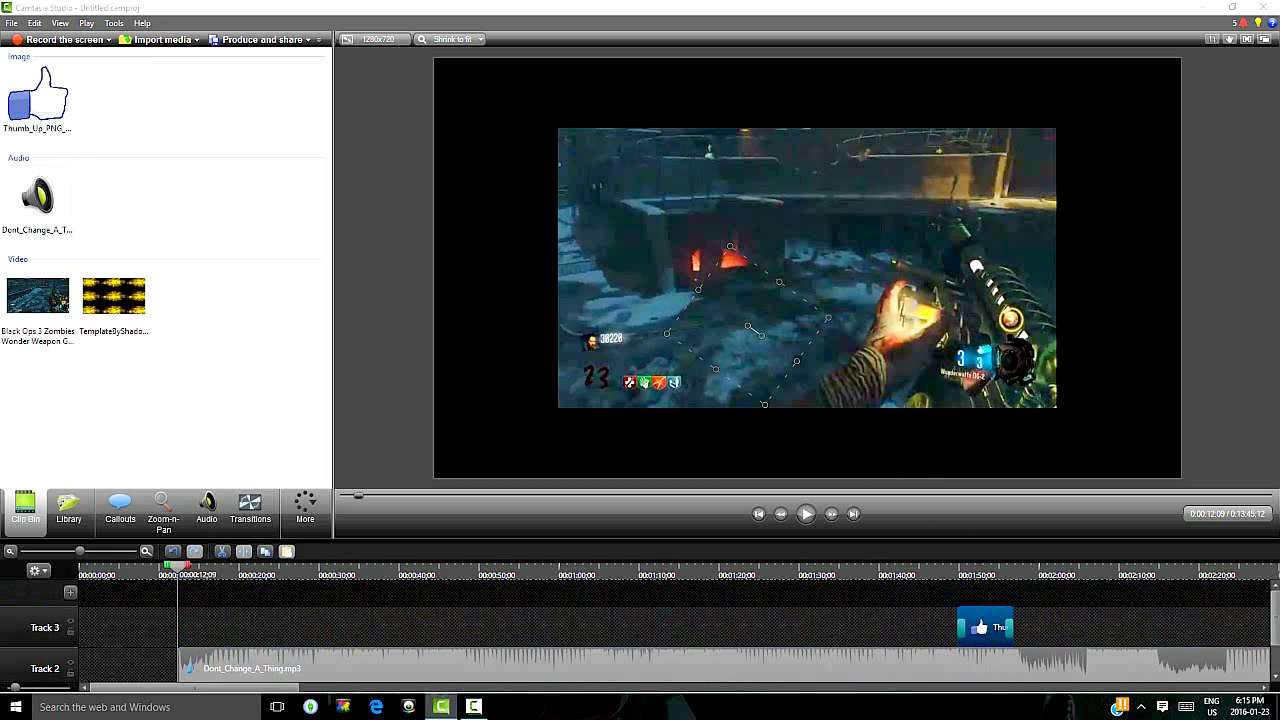
Move the thumbs-up image clip up to a new Track 4 and set the callout font to Broadway
{"action": "left_click", "coordinate": [71, 594]}
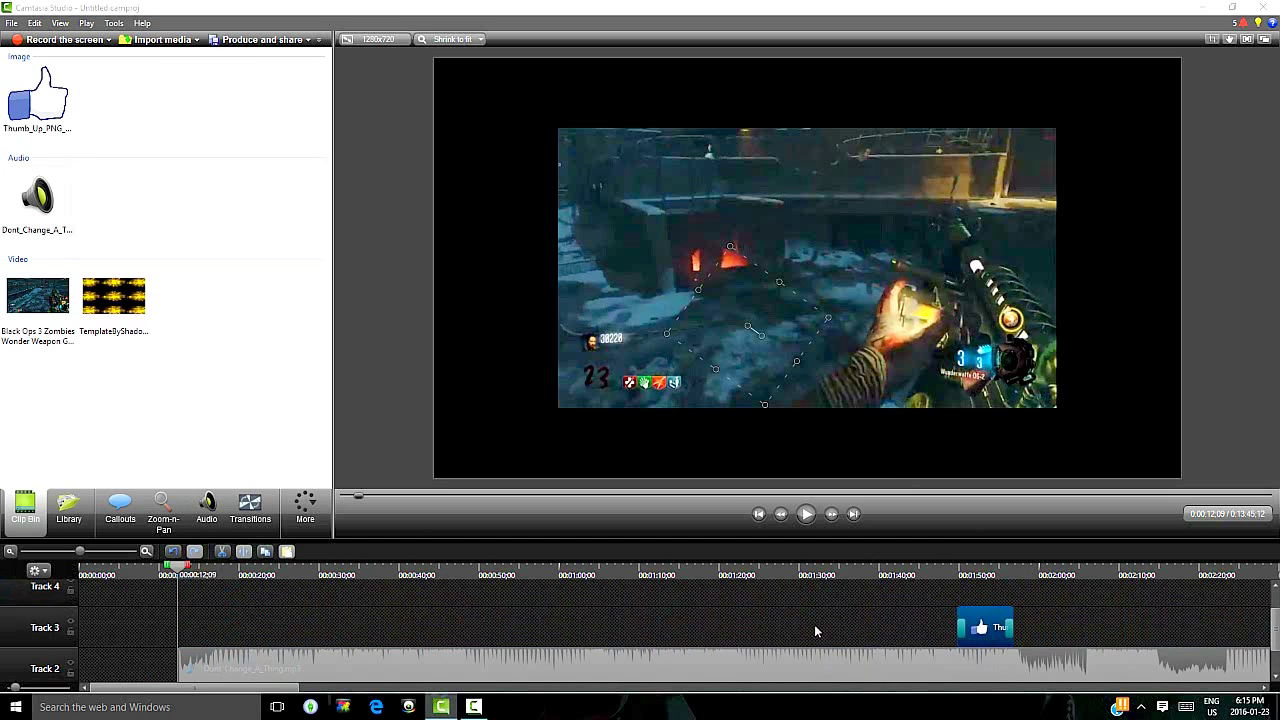
{"action": "left_click_drag", "start_coordinate": [985, 627], "coordinate": [983, 593]}
{"action": "left_click", "coordinate": [120, 508]}
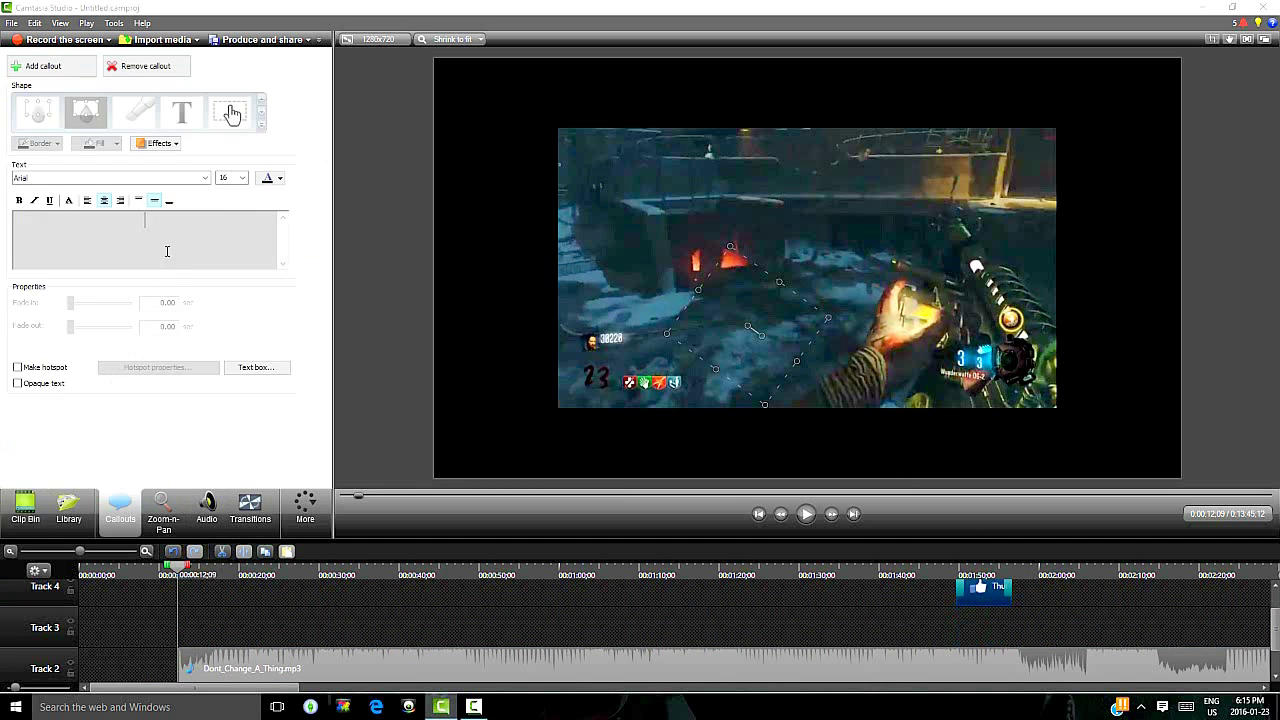
{"action": "left_click", "coordinate": [160, 178]}
{"action": "scroll", "coordinate": [123, 316], "scroll_direction": "down", "scroll_amount": 5}
{"action": "scroll", "coordinate": [123, 316], "scroll_direction": "down", "scroll_amount": 5}
{"action": "scroll", "coordinate": [120, 295], "scroll_direction": "up", "scroll_amount": 3}
{"action": "left_click", "coordinate": [90, 245]}
Make the callout text red at size 28 and clear the existing callout text
{"action": "left_click", "coordinate": [278, 179]}
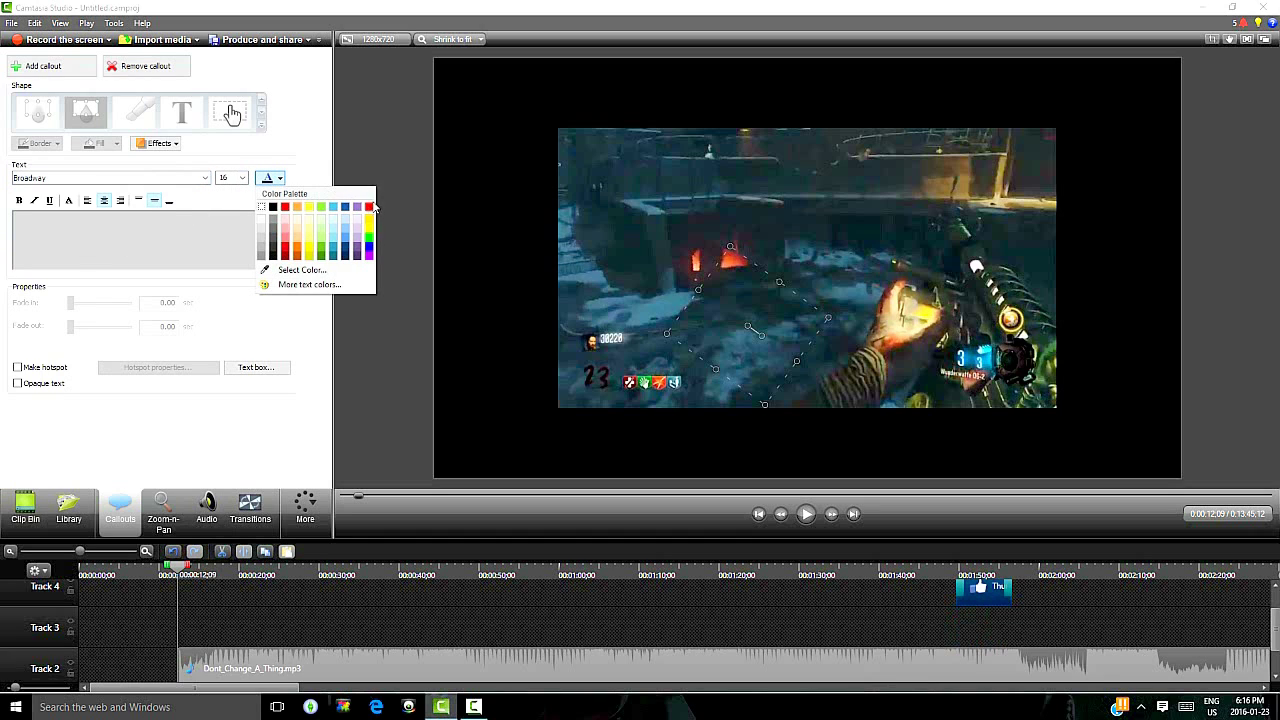
{"action": "left_click", "coordinate": [370, 206]}
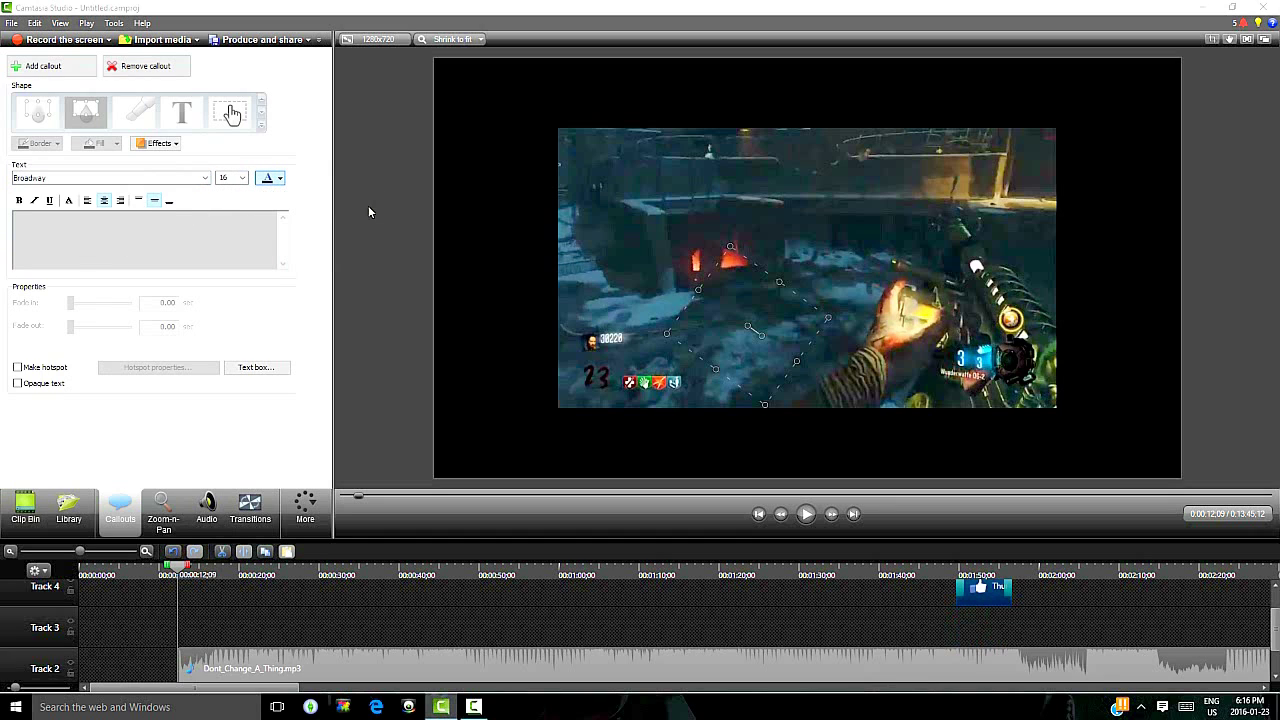
{"action": "left_click", "coordinate": [242, 178]}
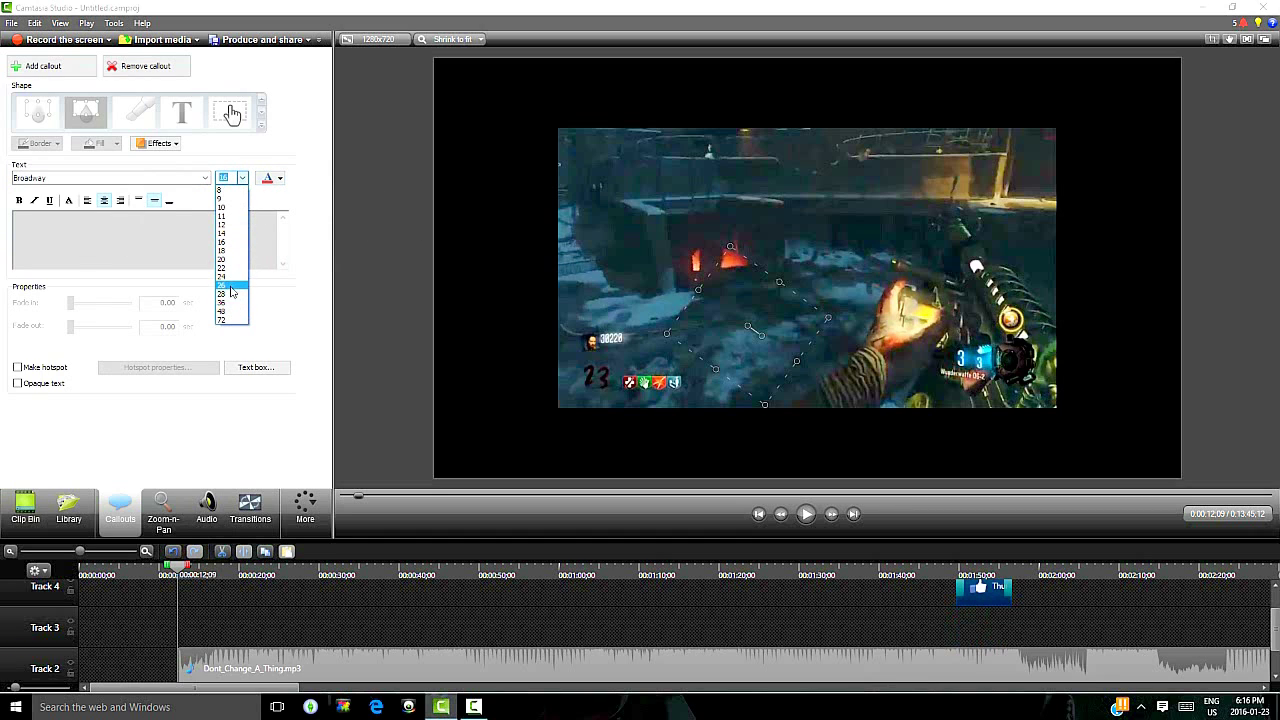
{"action": "left_click", "coordinate": [229, 294]}
{"action": "left_click", "coordinate": [107, 256]}
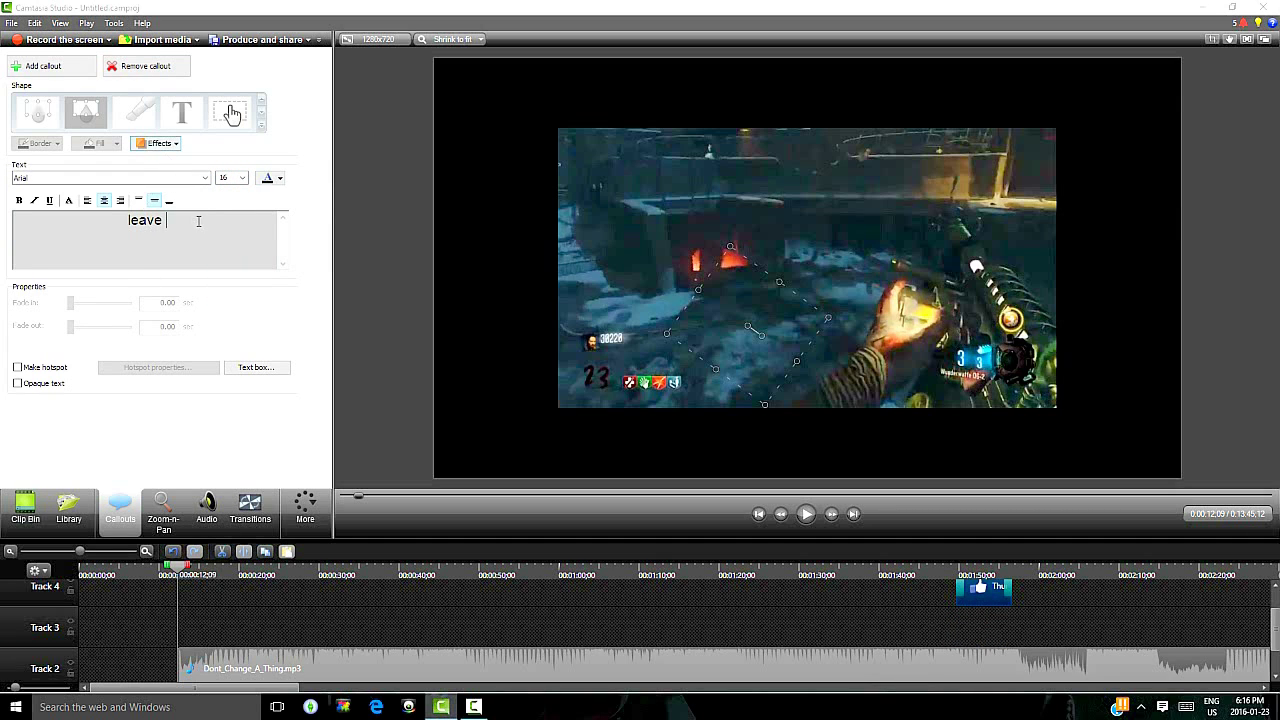
{"action": "key", "text": "BackSpace"}
{"action": "key", "text": "BackSpace"}
{"action": "key", "text": "BackSpace"}
{"action": "key", "text": "BackSpace"}
{"action": "key", "text": "BackSpace"}
{"action": "key", "text": "BackSpace"}
Reapply Broadway, size 28 and red to the emptied callout text box
{"action": "left_click", "coordinate": [205, 178]}
{"action": "scroll", "coordinate": [107, 257], "scroll_direction": "down", "scroll_amount": 10}
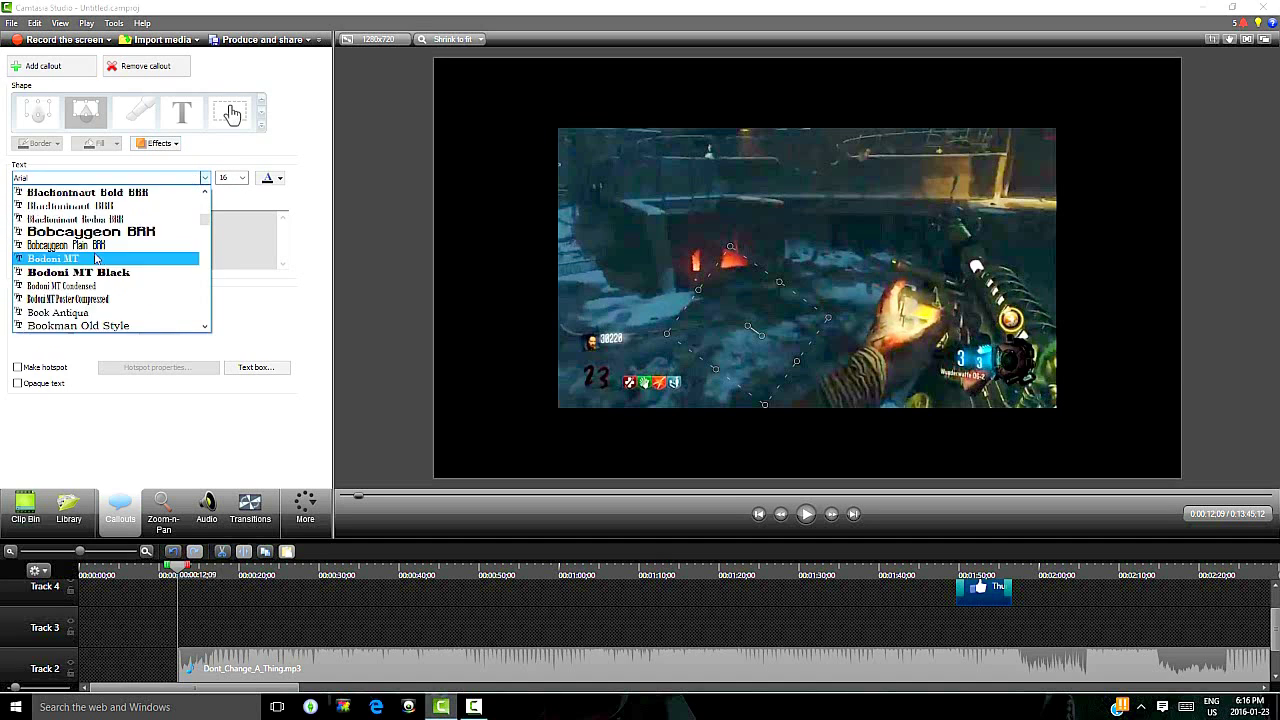
{"action": "scroll", "coordinate": [88, 265], "scroll_direction": "down", "scroll_amount": 3}
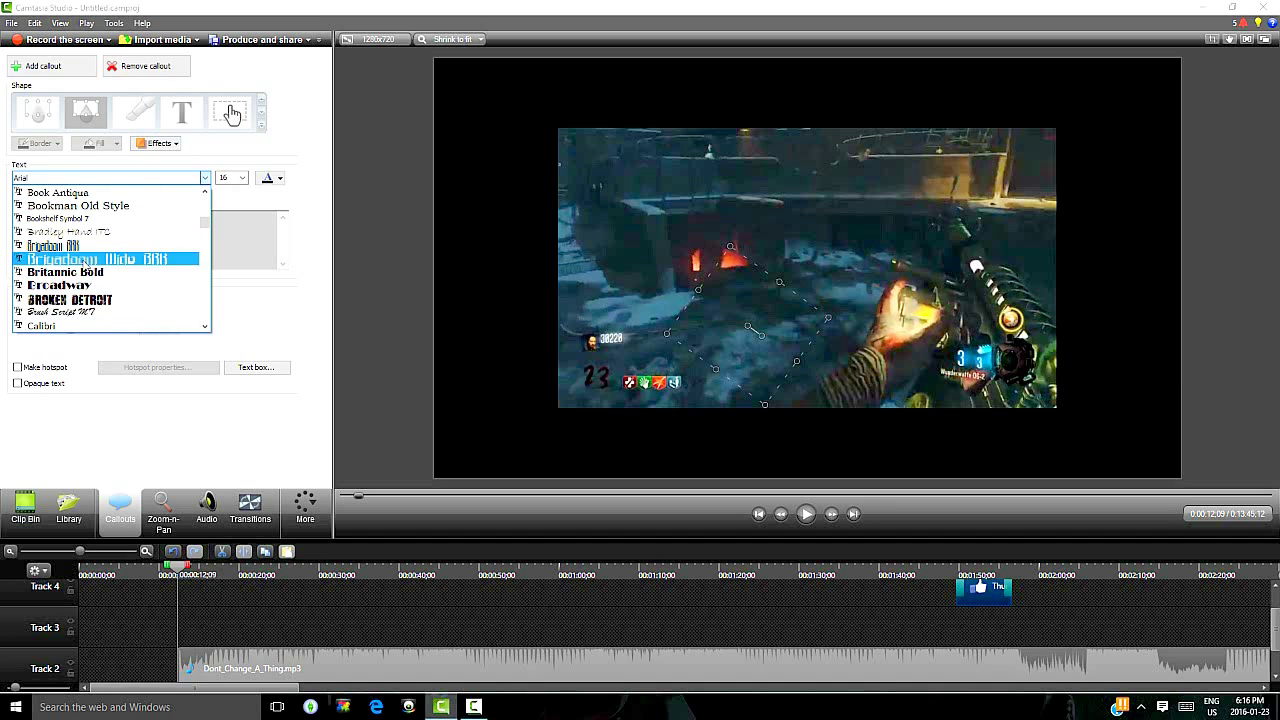
{"action": "left_click", "coordinate": [90, 286]}
{"action": "left_click", "coordinate": [182, 236]}
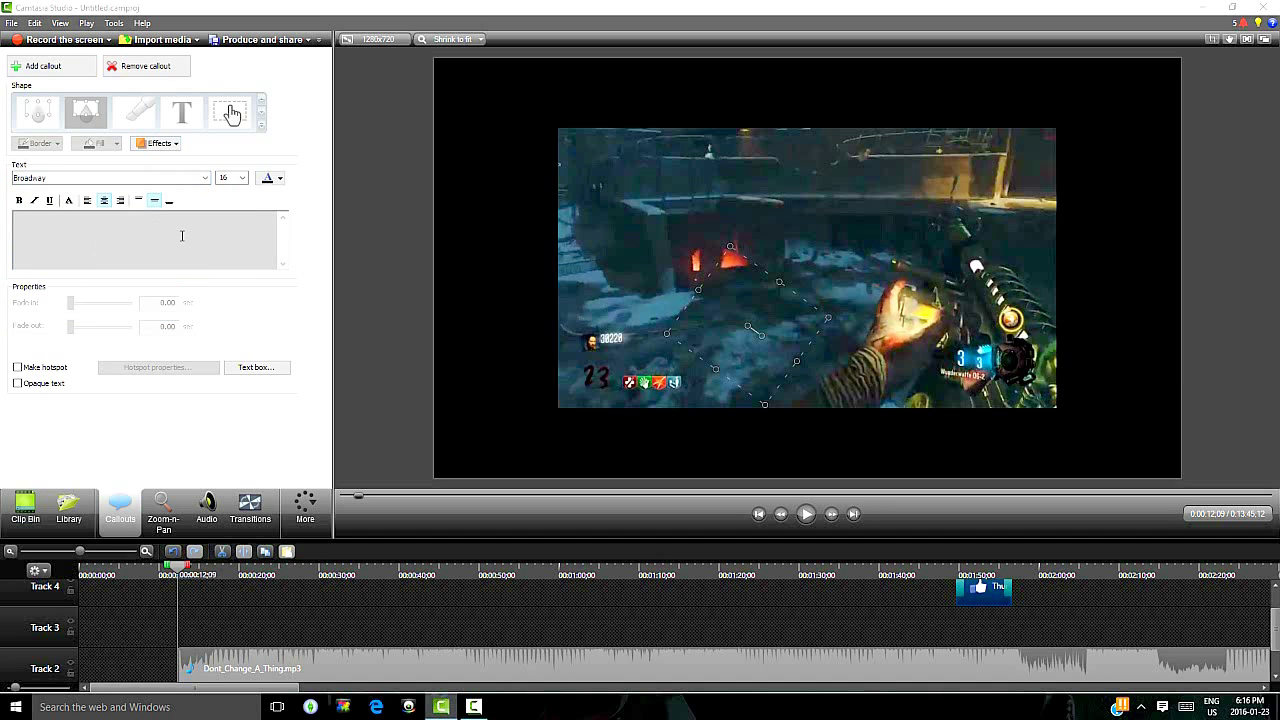
{"action": "left_click", "coordinate": [241, 180]}
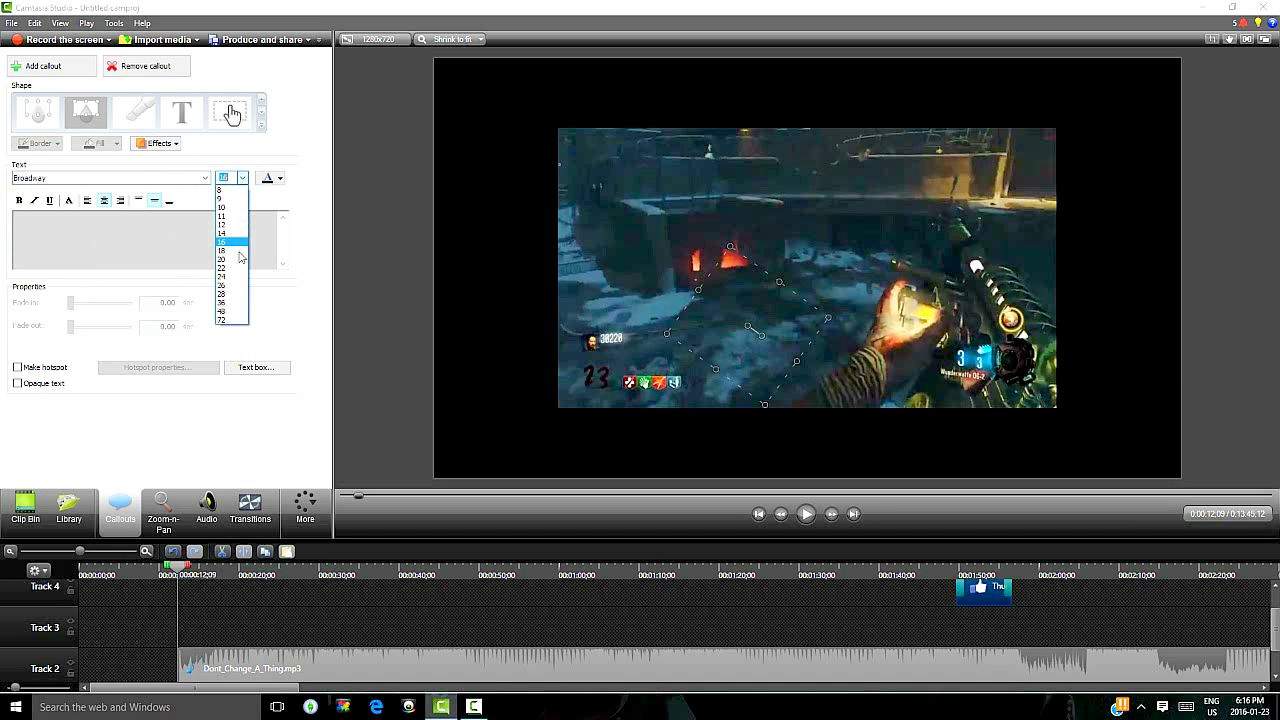
{"action": "left_click", "coordinate": [236, 303]}
{"action": "left_click", "coordinate": [273, 178]}
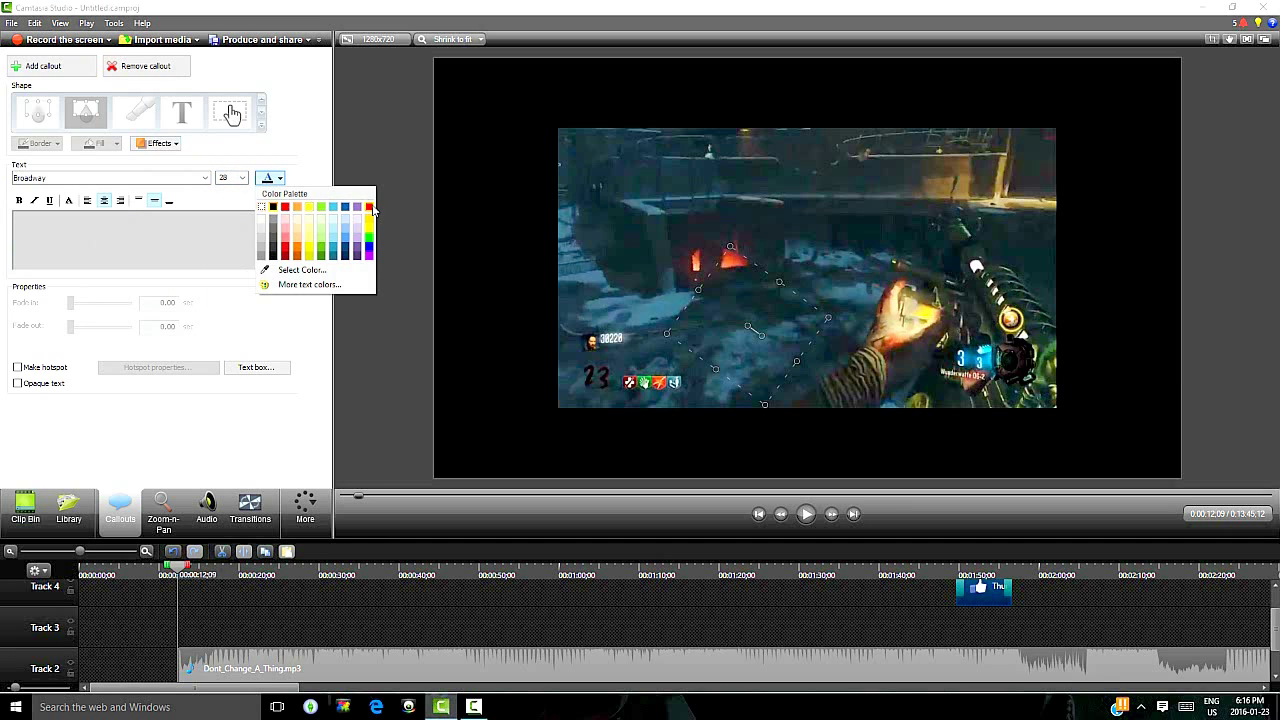
{"action": "left_click", "coordinate": [362, 209]}
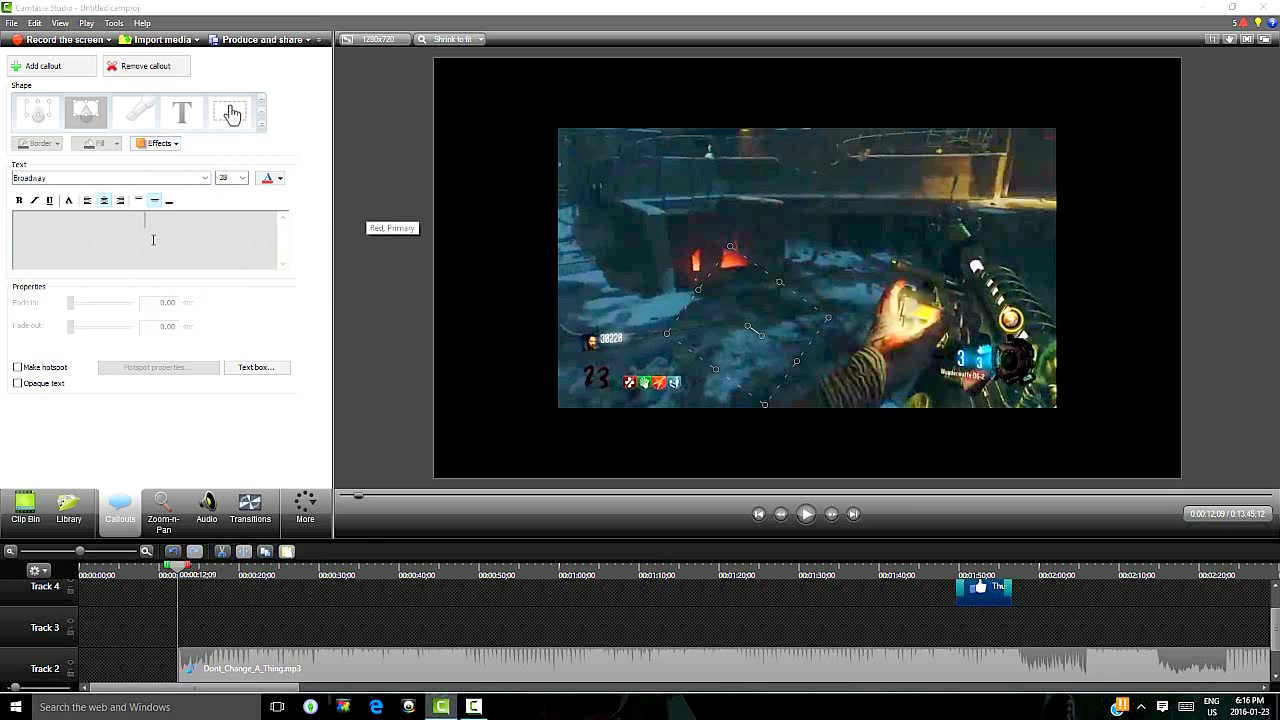
Type 'leave a like!' into the thumbs-up callout
{"action": "type", "text": "leave a like"}
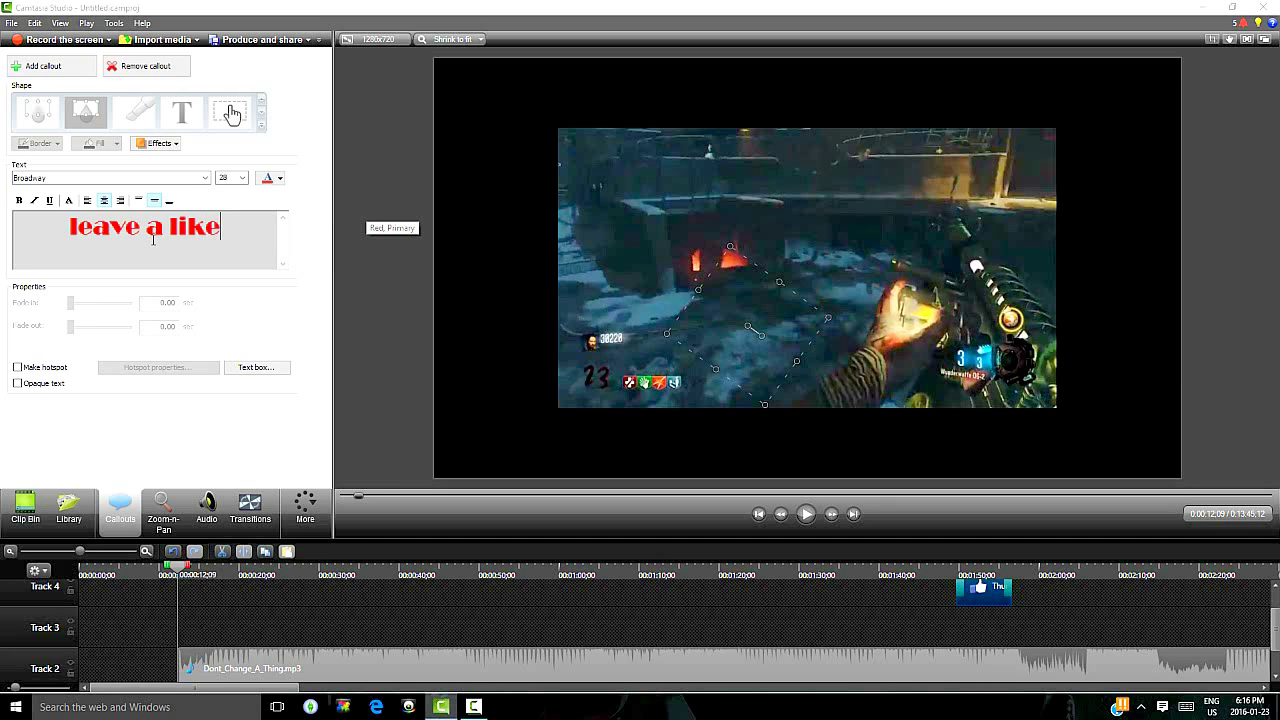
{"action": "type", "text": "!"}
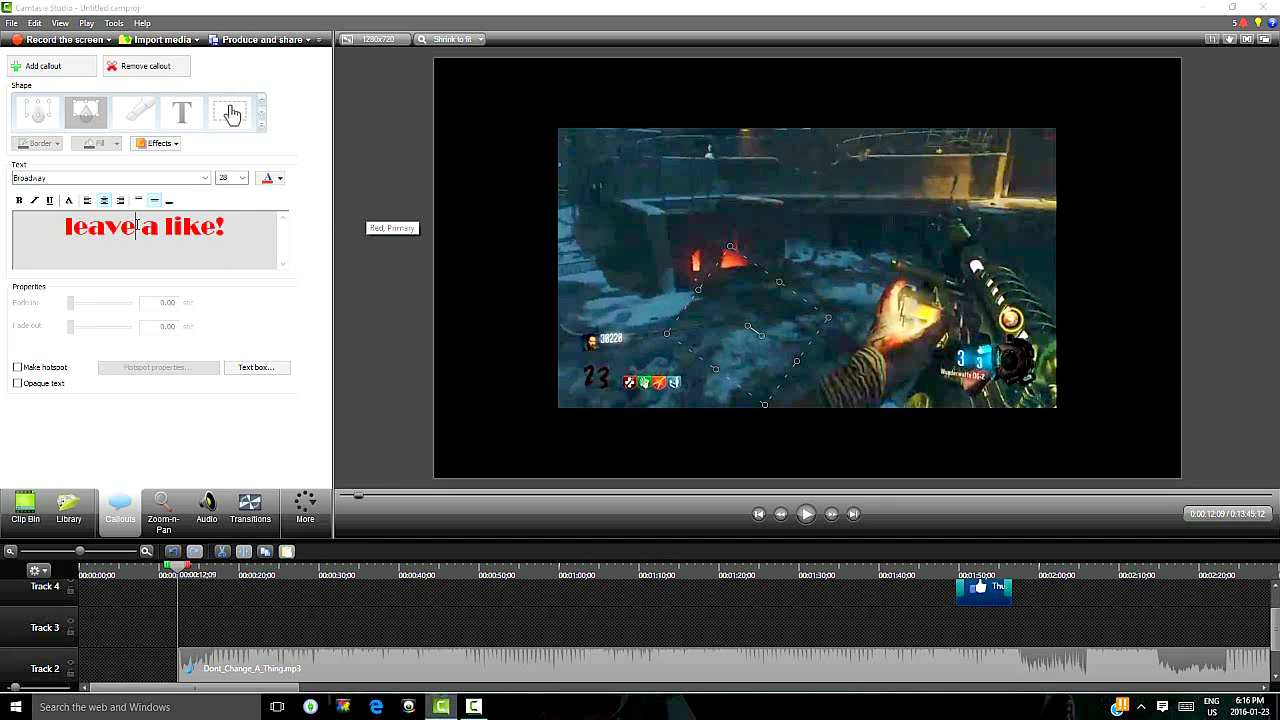
{"action": "double_click", "coordinate": [136, 226]}
{"action": "left_click", "coordinate": [247, 227]}
Open and close the callout's Text box settings, and toggle Opaque text on then off
{"action": "left_click", "coordinate": [279, 368]}
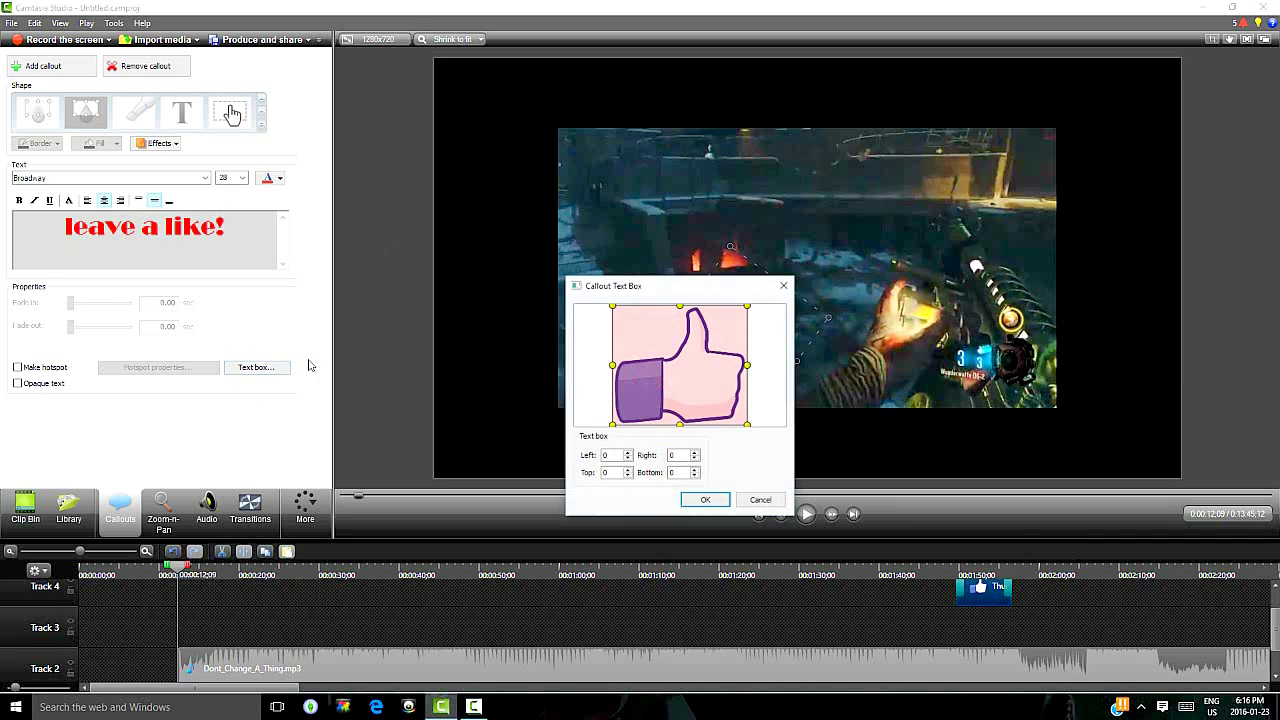
{"action": "left_click", "coordinate": [785, 284]}
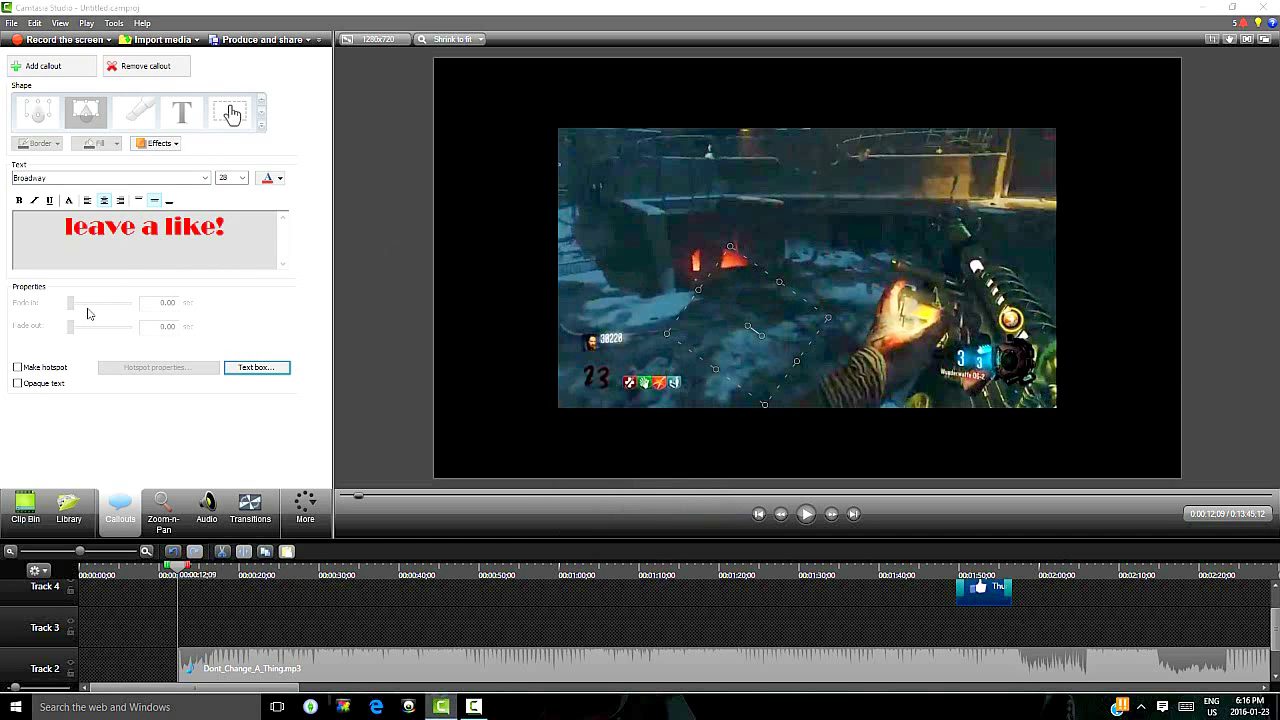
{"action": "left_click", "coordinate": [18, 383]}
{"action": "left_click", "coordinate": [18, 383]}
Drag the thumbs-up callout on Track 4 earlier, to about 1:48
{"action": "left_click", "coordinate": [163, 508]}
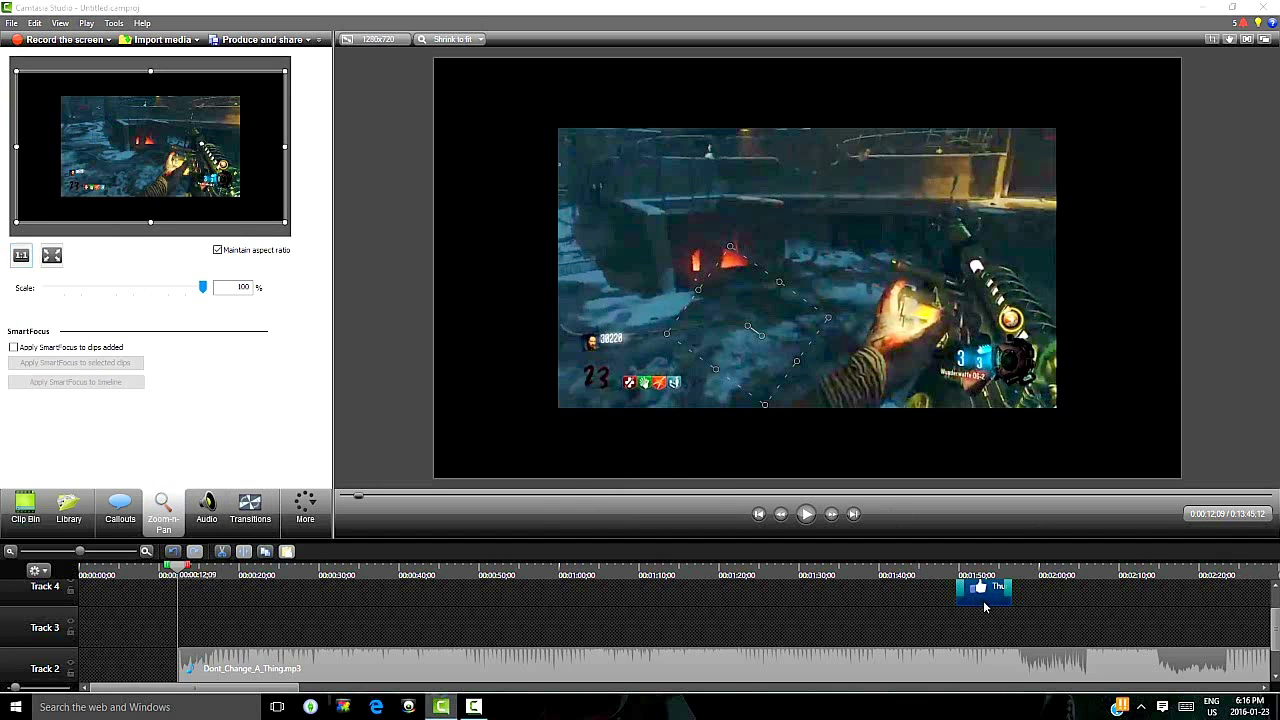
{"action": "left_click_drag", "start_coordinate": [980, 600], "coordinate": [1004, 654]}
{"action": "scroll", "coordinate": [238, 650], "scroll_direction": "down", "scroll_amount": 1}
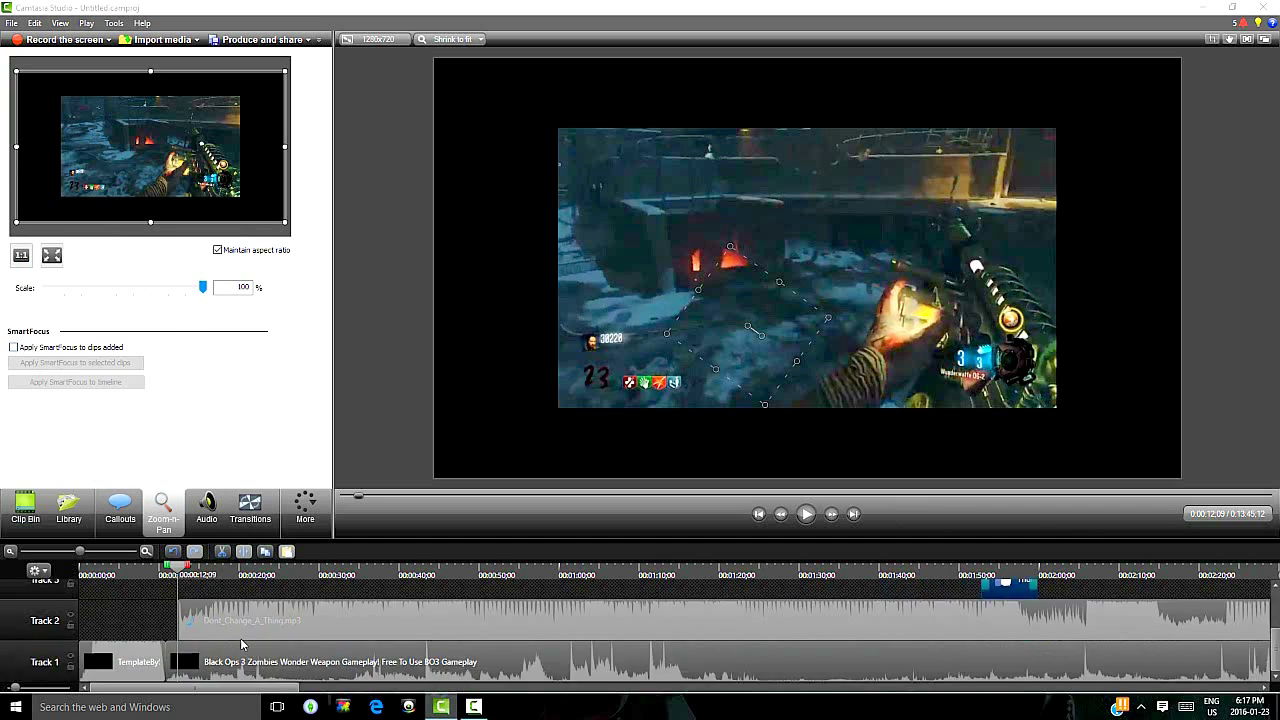
Lower the Dont_Change_A_Thing.mp3 music volume step by step and give it a fade-in
{"action": "left_click", "coordinate": [240, 634]}
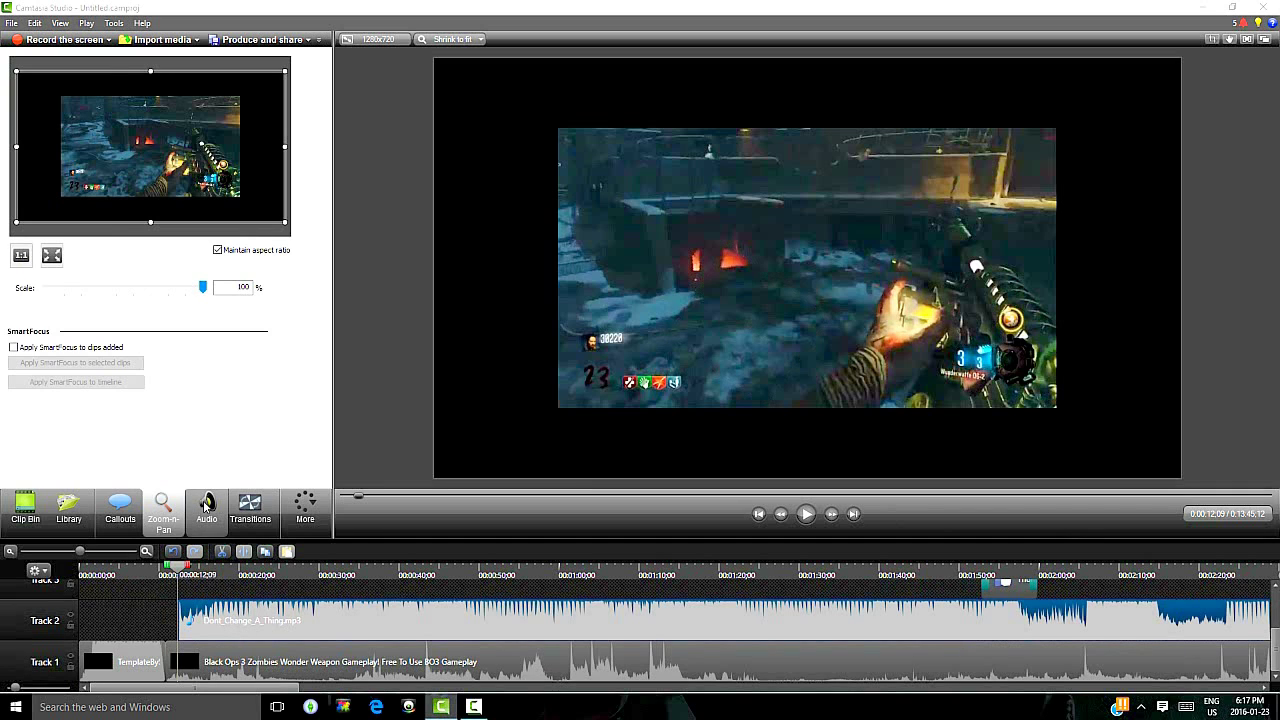
{"action": "left_click", "coordinate": [206, 505]}
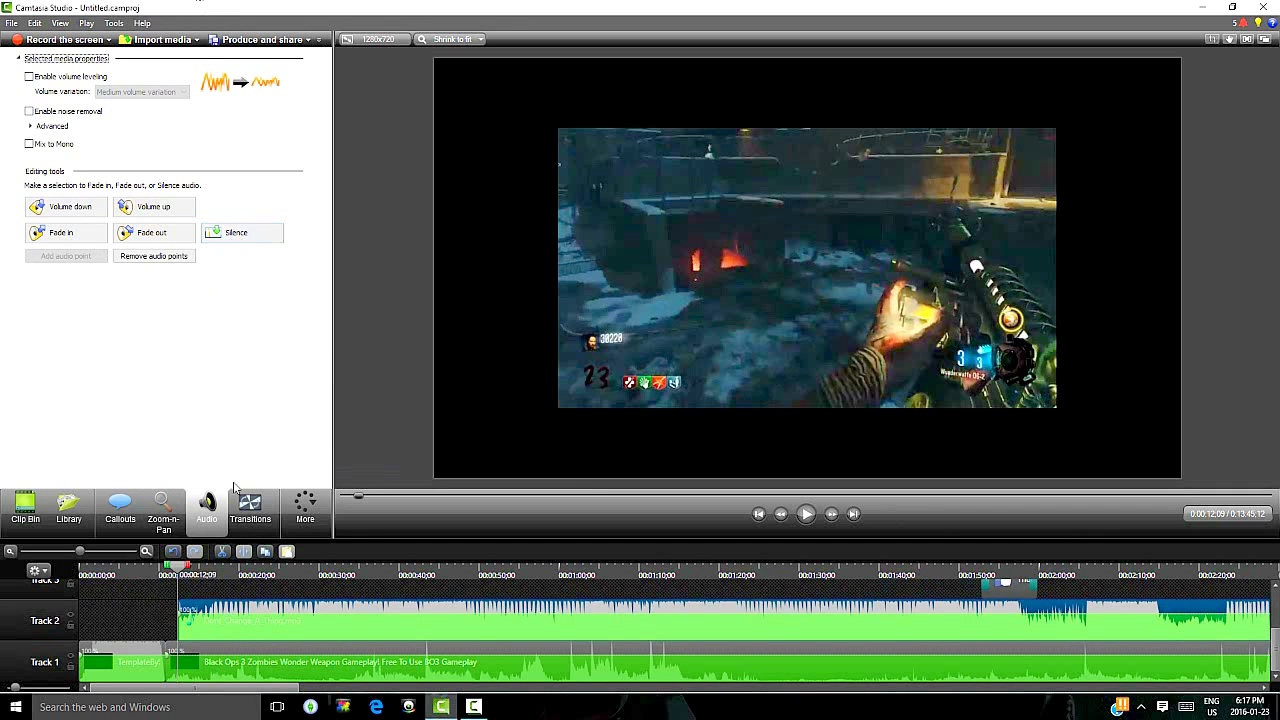
{"action": "left_click", "coordinate": [217, 235]}
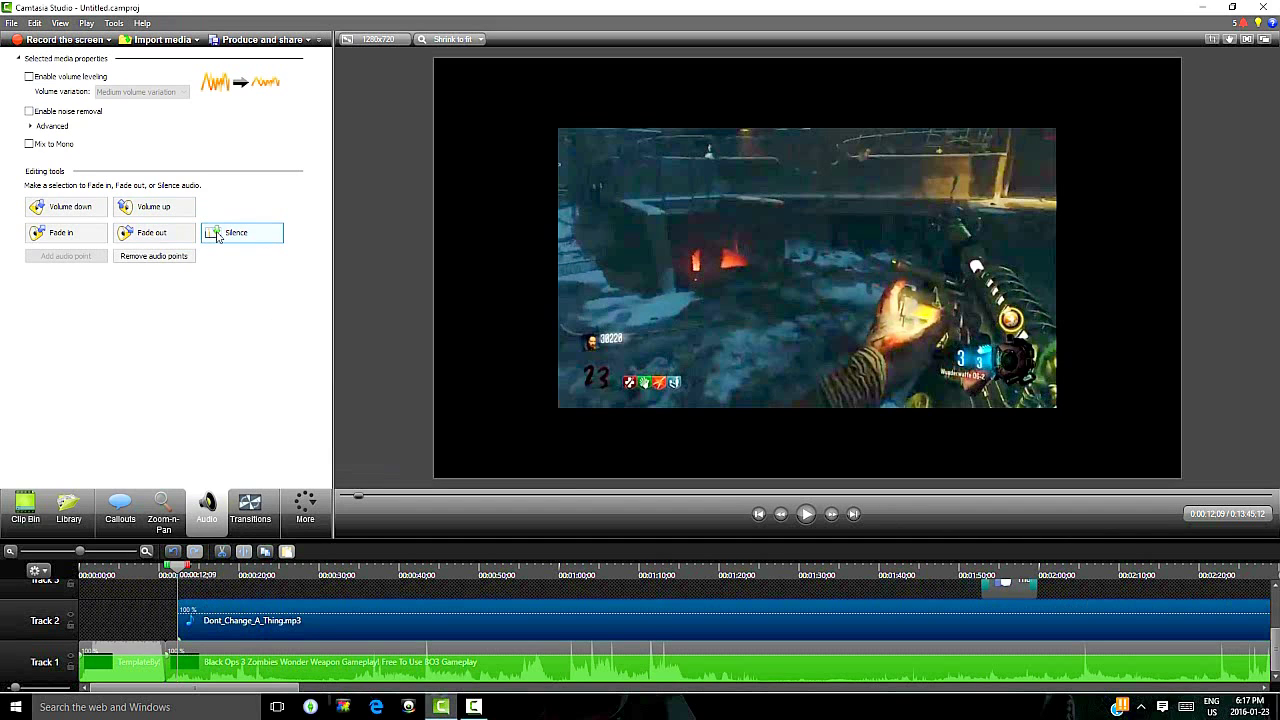
{"action": "left_click", "coordinate": [125, 207]}
{"action": "left_click", "coordinate": [125, 207]}
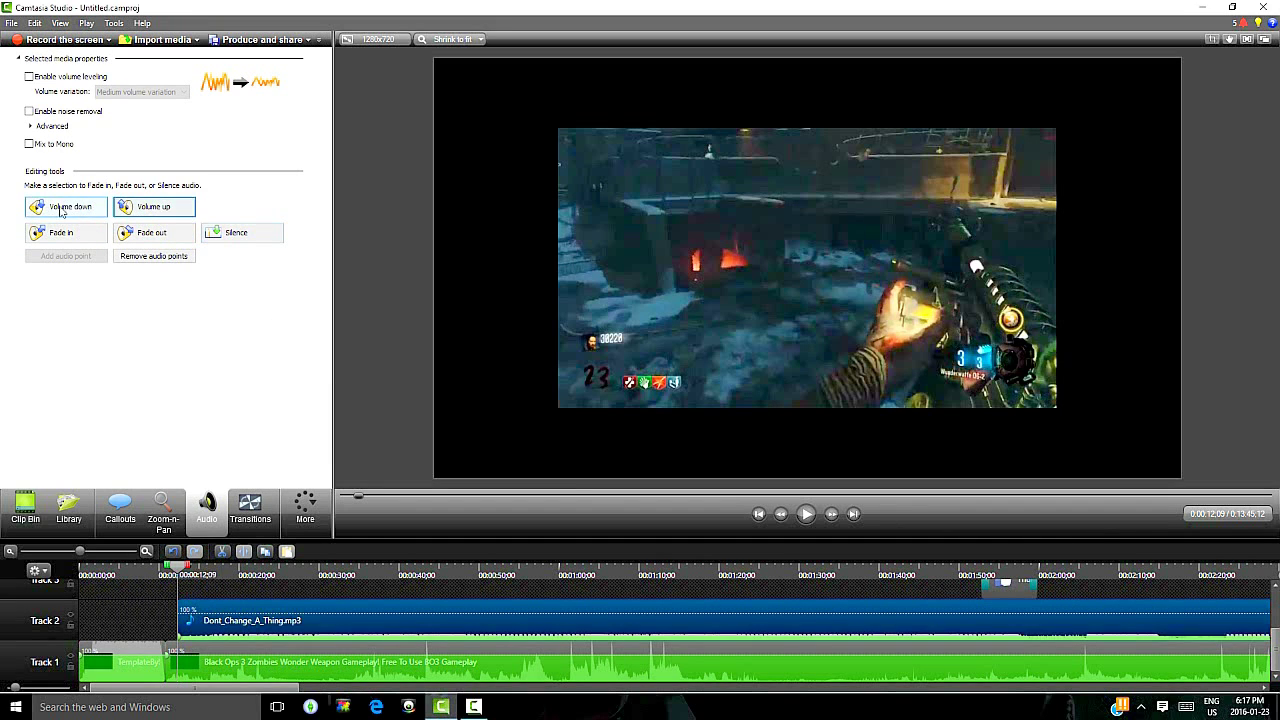
{"action": "left_click", "coordinate": [60, 210]}
{"action": "left_click", "coordinate": [60, 210]}
{"action": "left_click", "coordinate": [60, 210]}
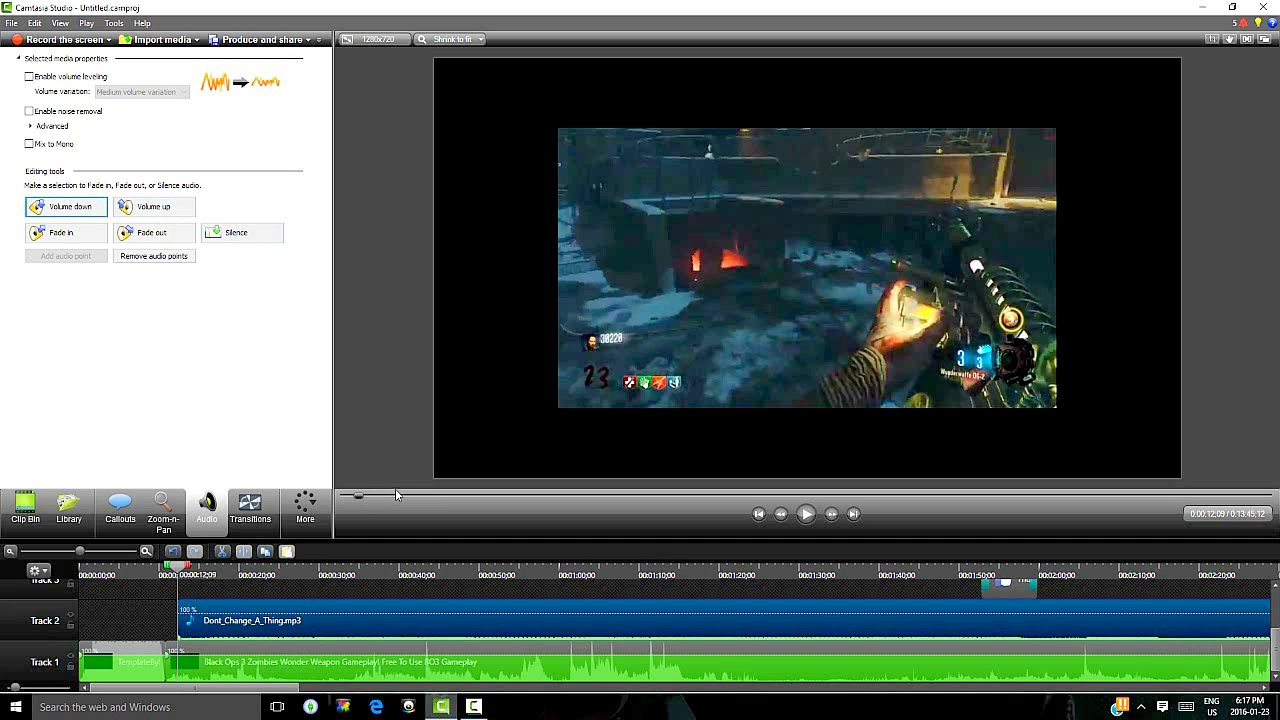
{"action": "left_click", "coordinate": [62, 233]}
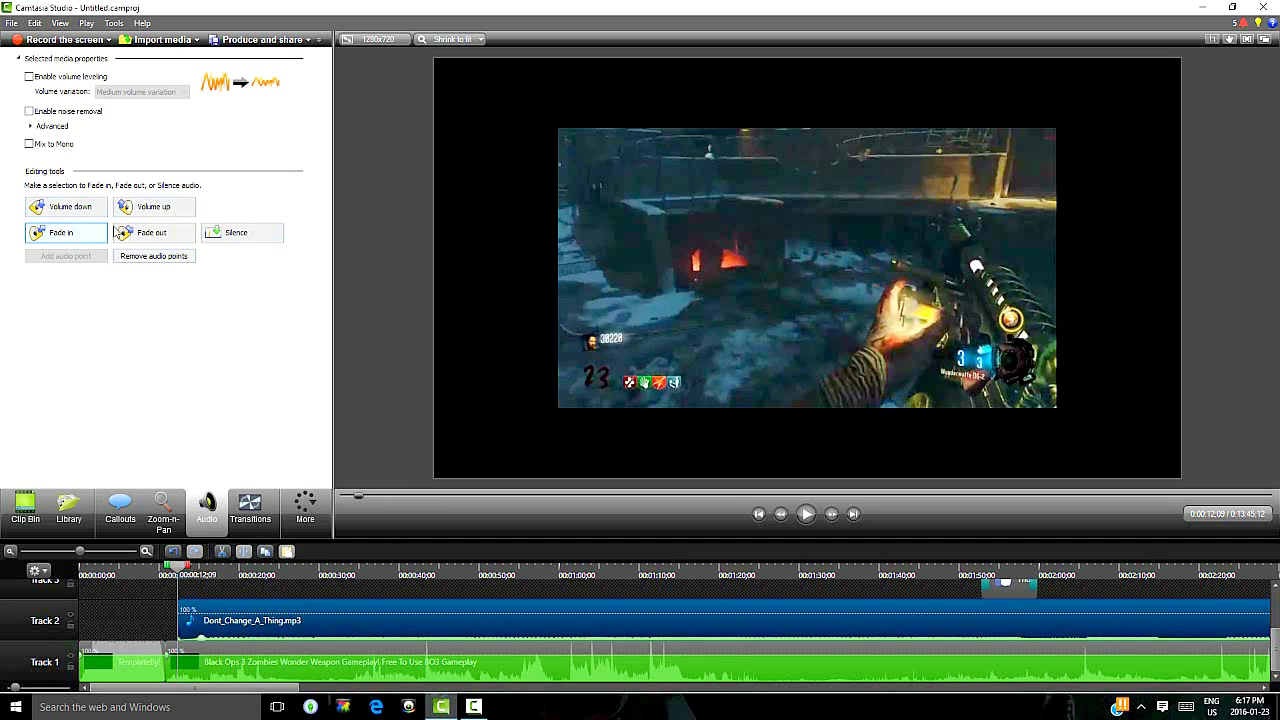
Add a fade in and fade out to the Track 1 gameplay clip's audio
{"action": "left_click", "coordinate": [197, 677]}
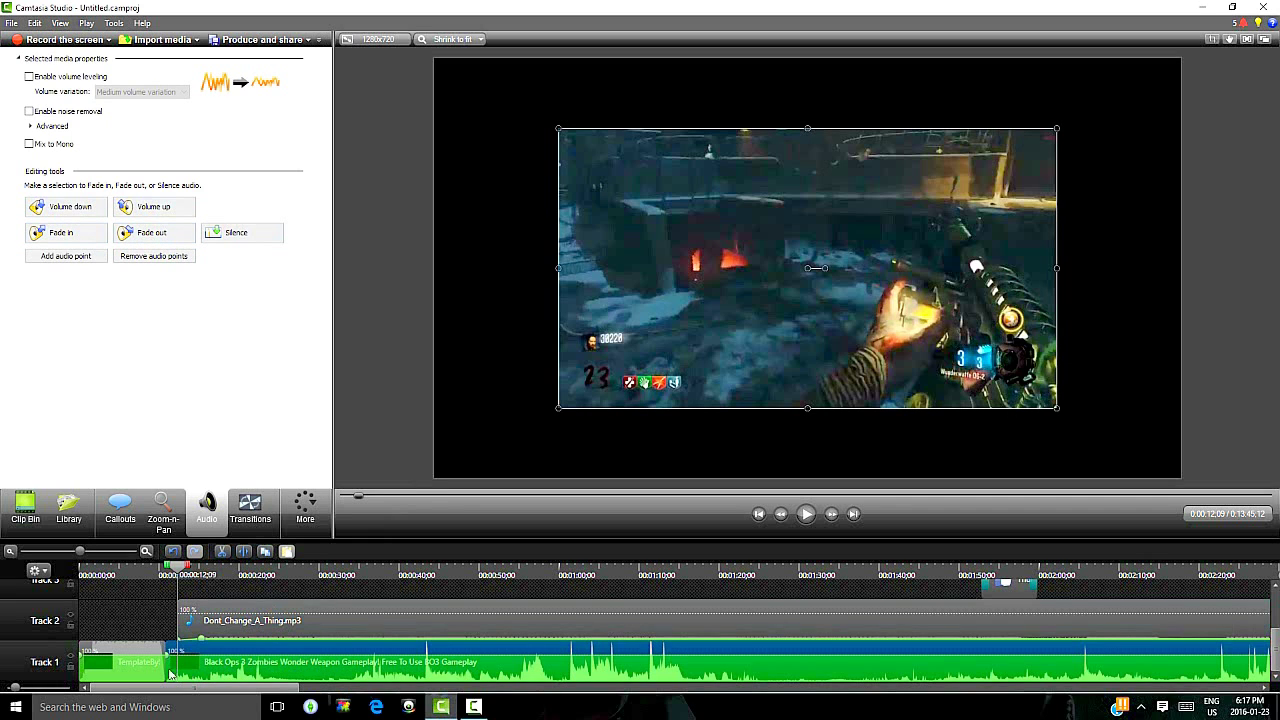
{"action": "left_click", "coordinate": [83, 231]}
{"action": "left_click", "coordinate": [145, 235]}
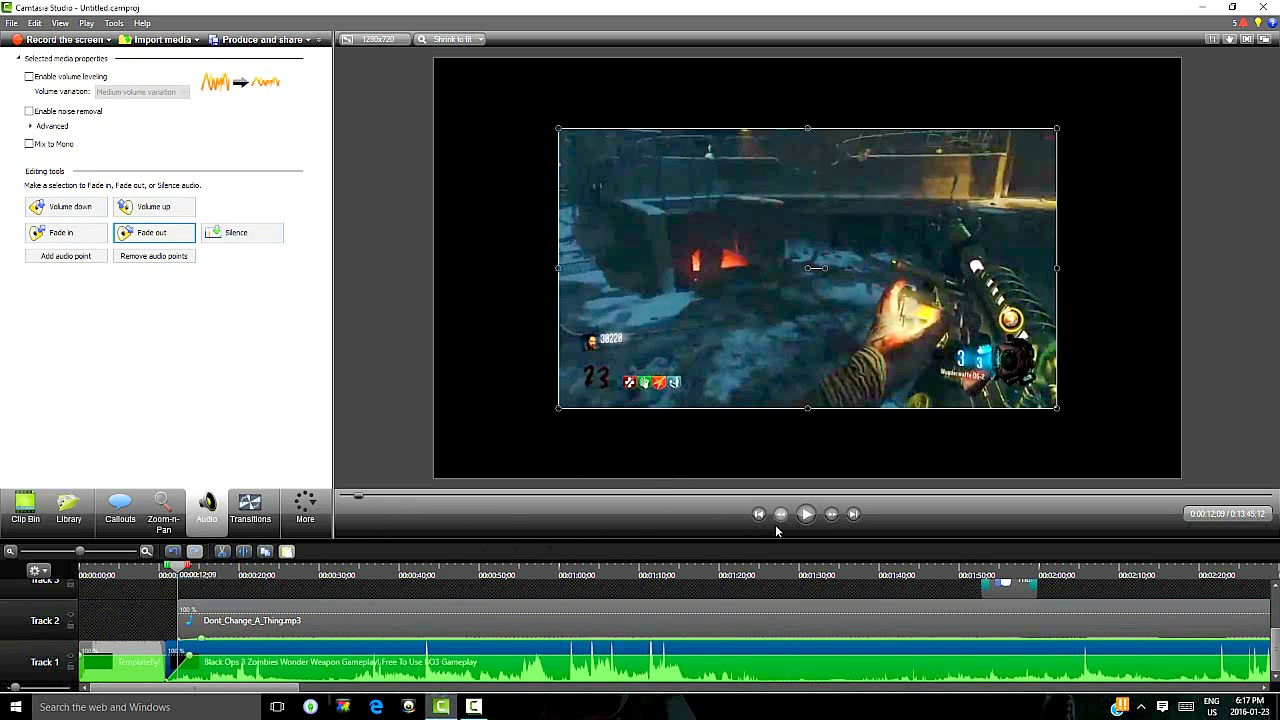
Preview the mix, raising the music volume twice between playbacks, stopping at 0:00:23:22
{"action": "left_click", "coordinate": [806, 514]}
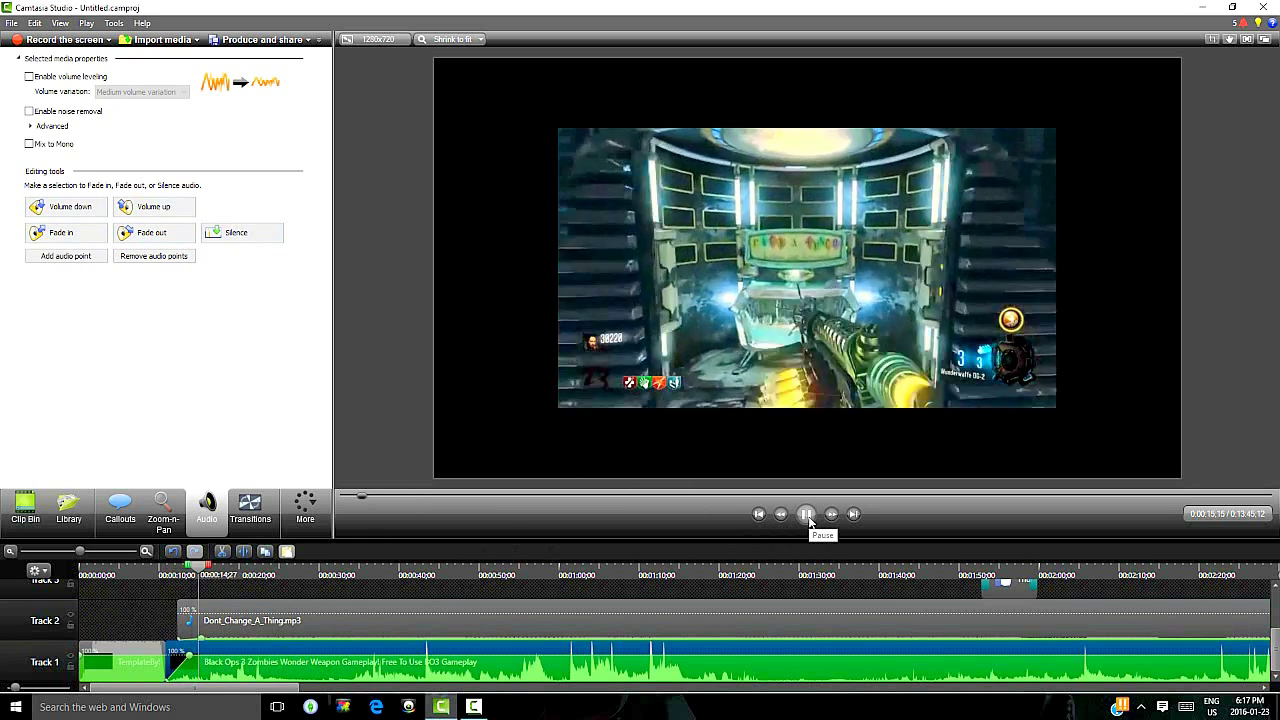
{"action": "left_click", "coordinate": [806, 514]}
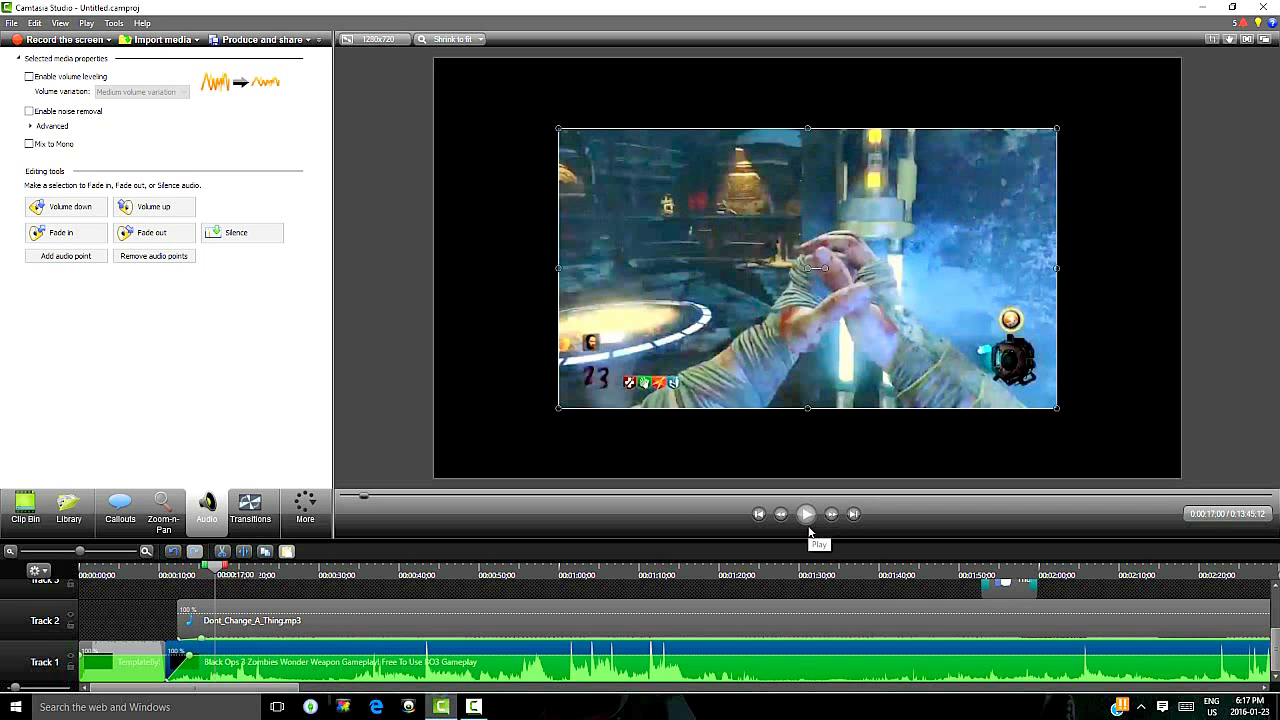
{"action": "left_click", "coordinate": [803, 514]}
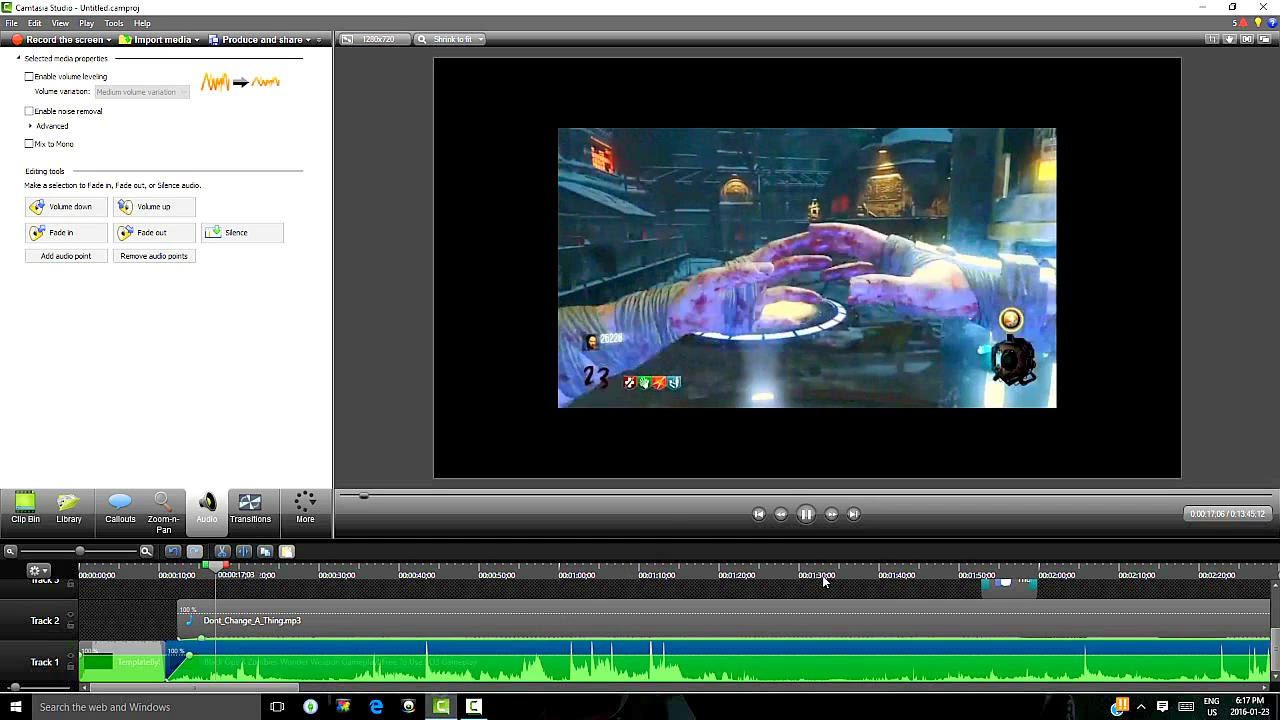
{"action": "left_click", "coordinate": [250, 625]}
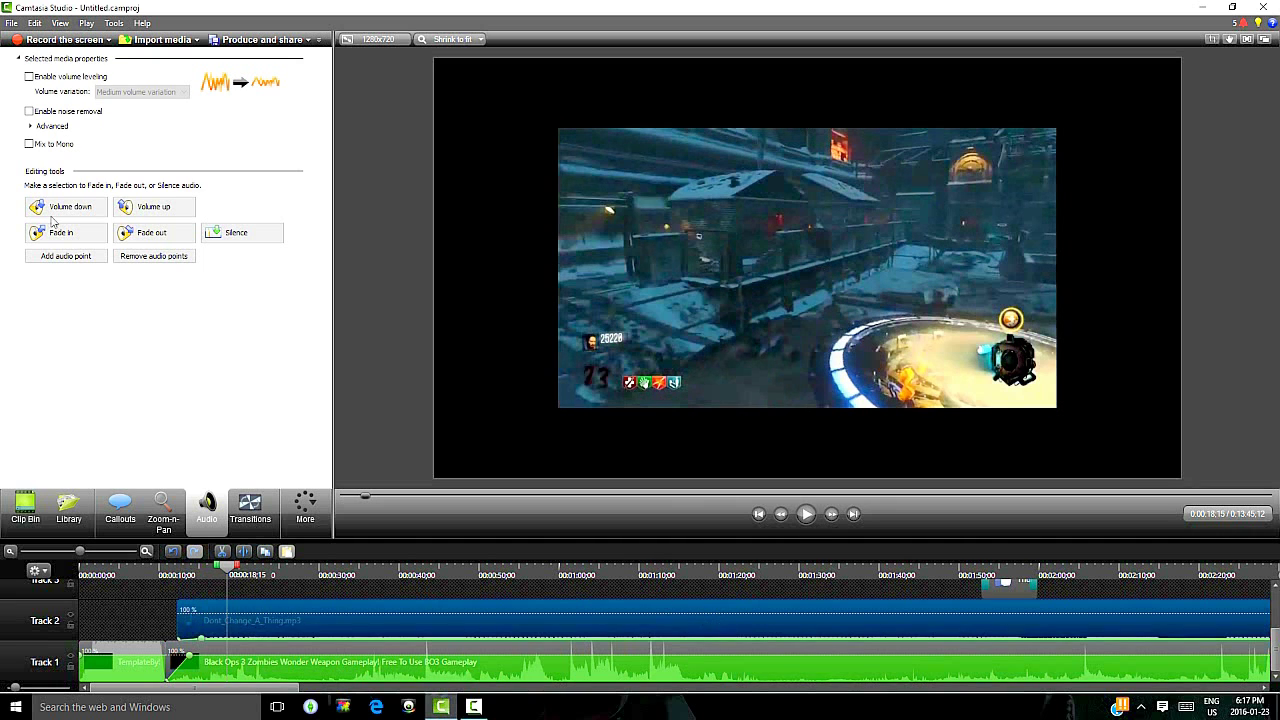
{"action": "left_click", "coordinate": [126, 207]}
{"action": "left_click", "coordinate": [805, 516]}
{"action": "left_click", "coordinate": [805, 514]}
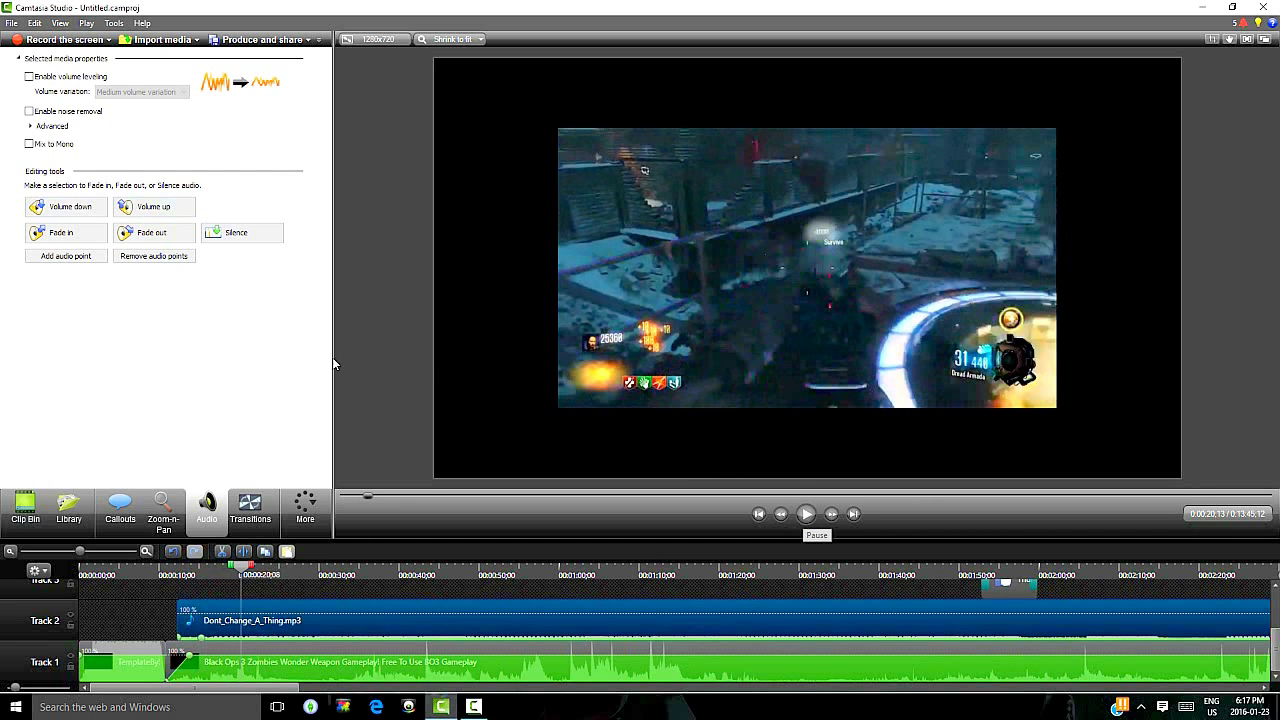
{"action": "left_click", "coordinate": [150, 207]}
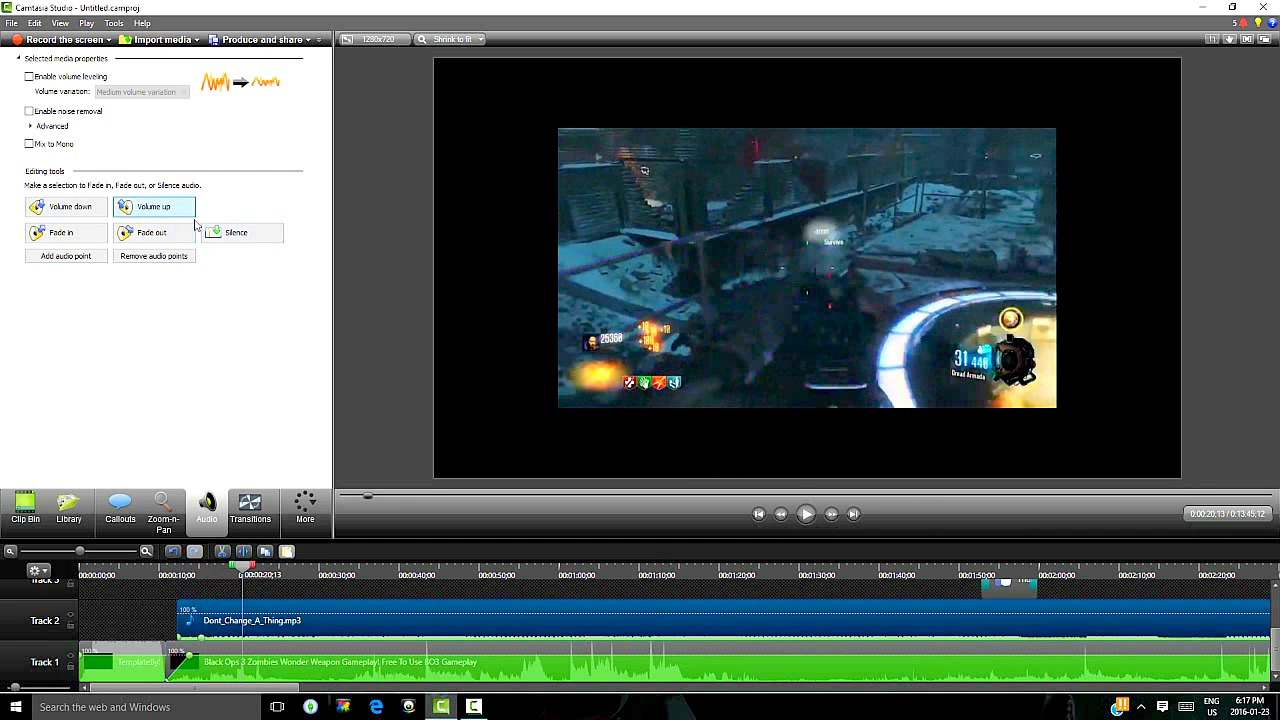
{"action": "left_click", "coordinate": [805, 515]}
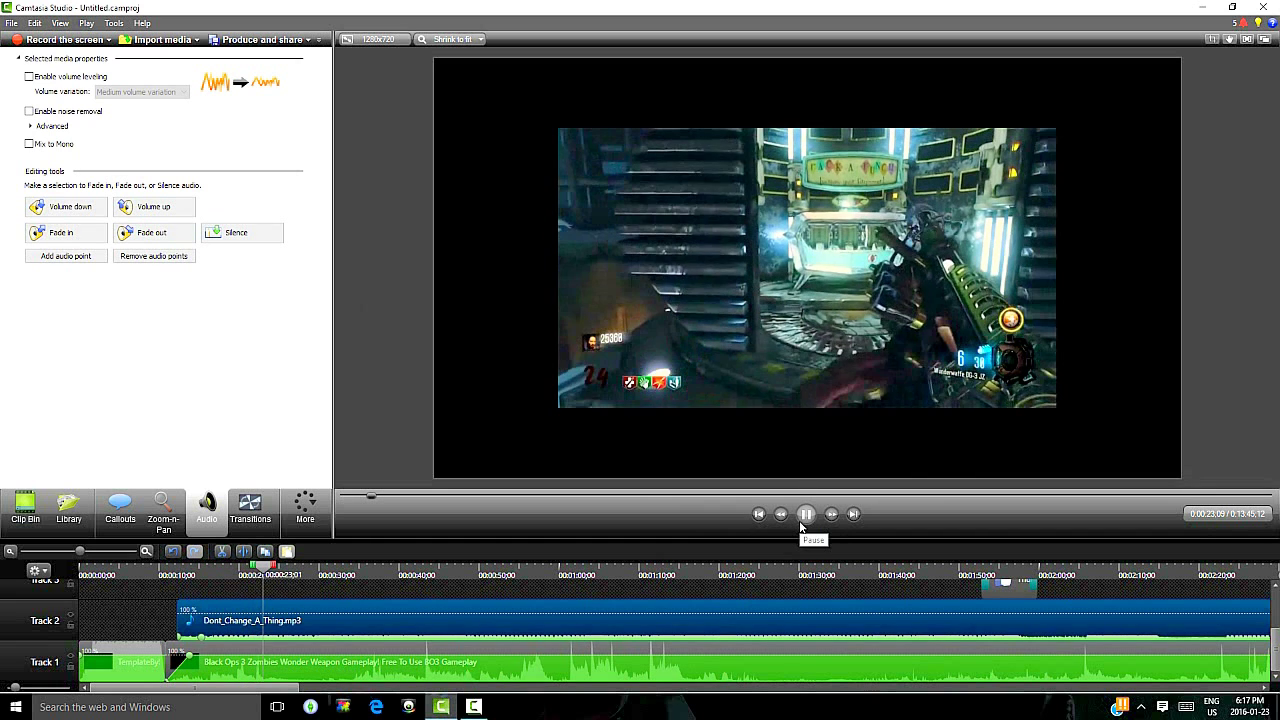
{"action": "left_click", "coordinate": [803, 518]}
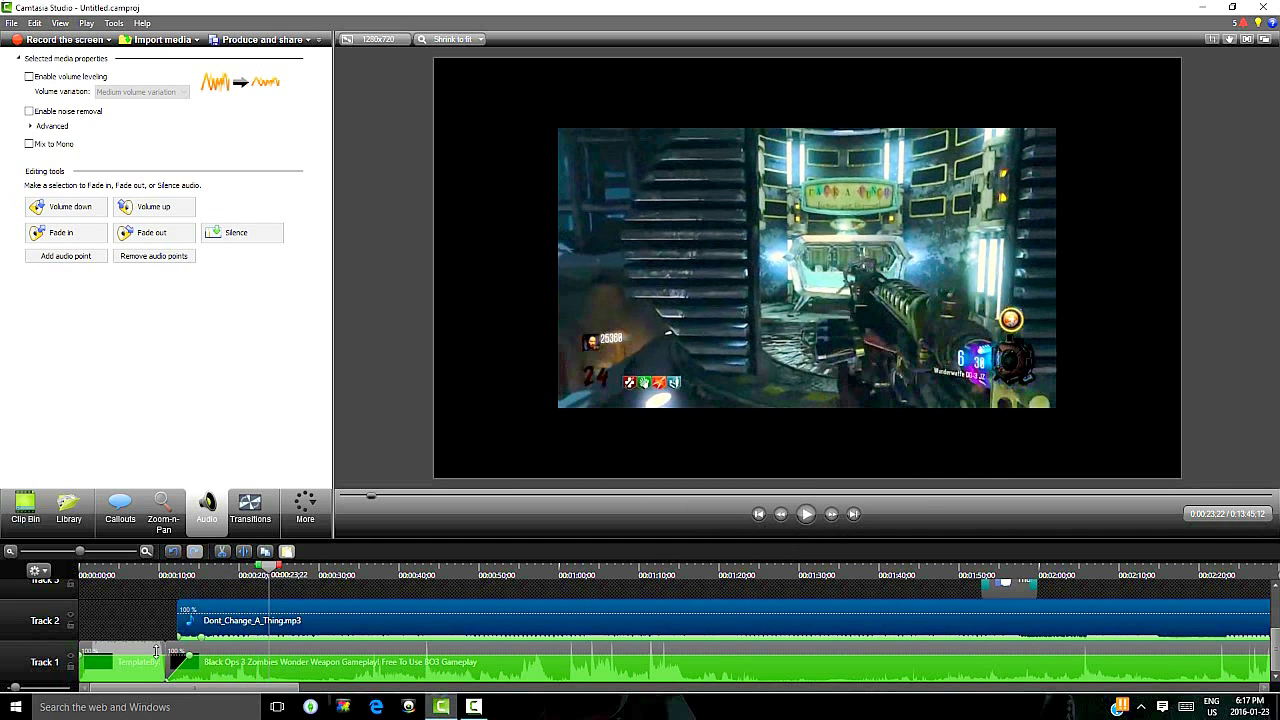